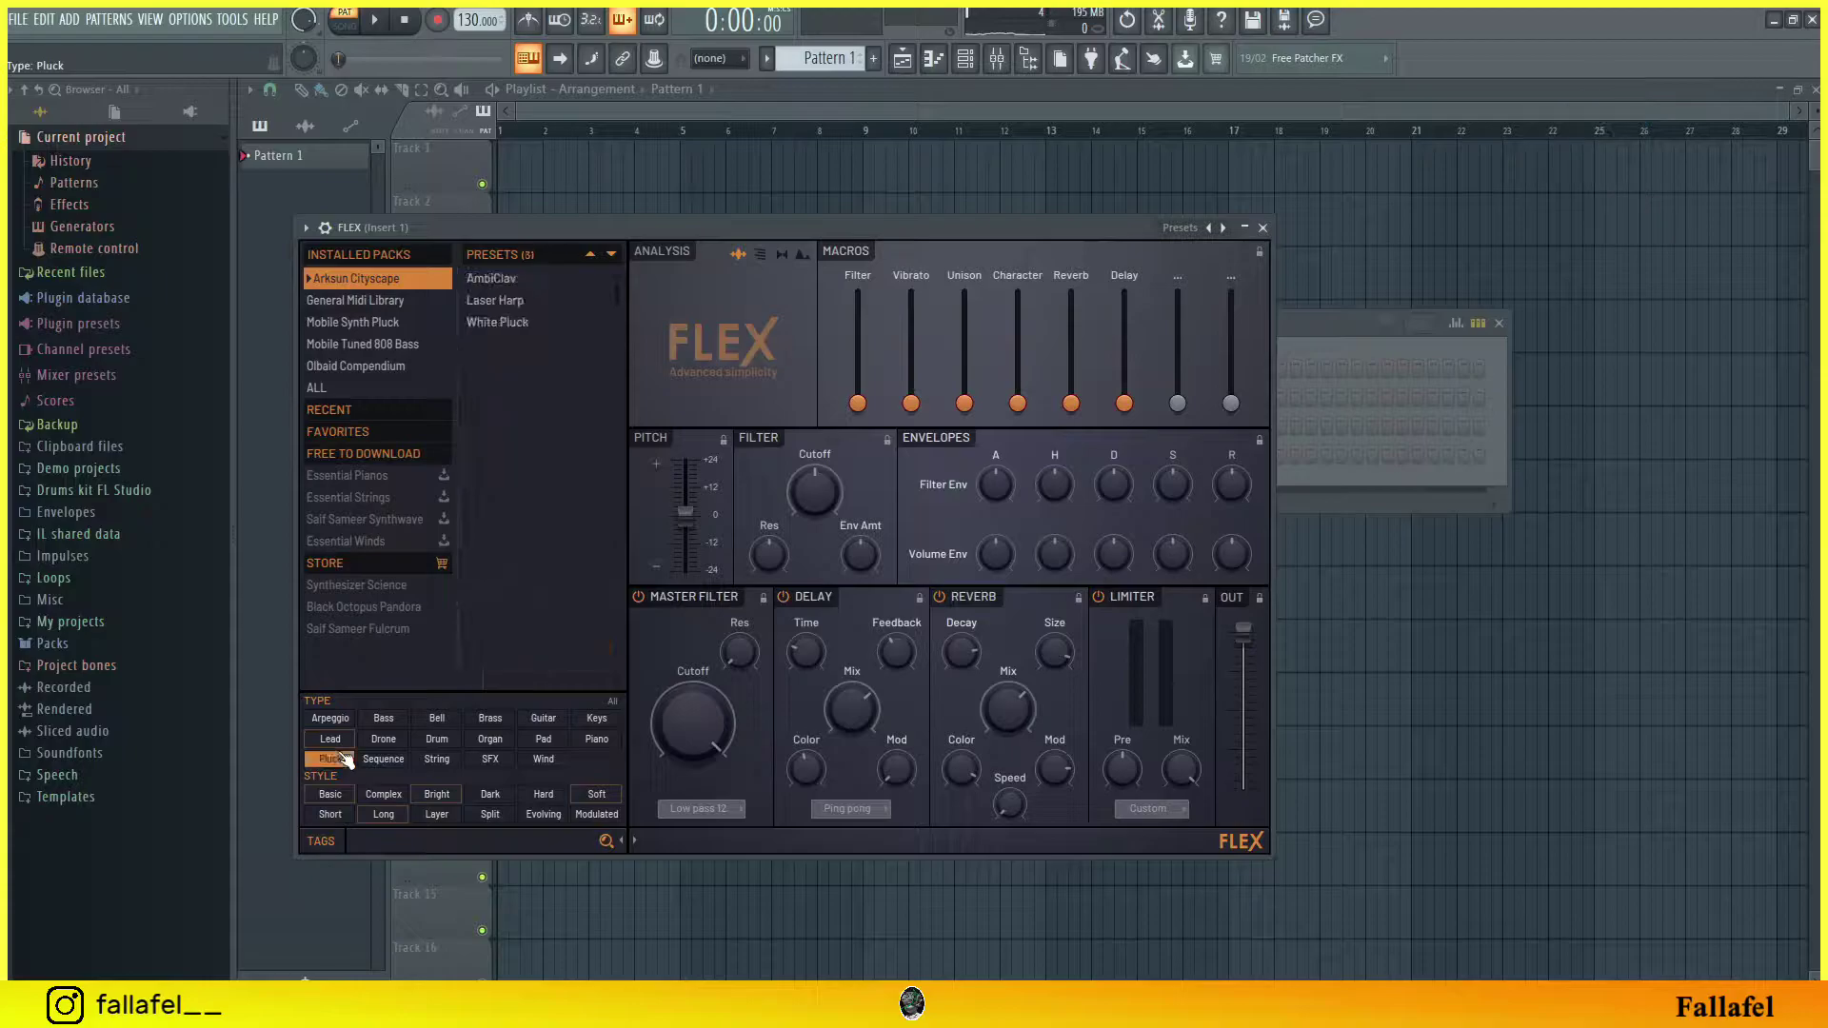
Step: Filter the presets of all installed packs by the Pluck type and load the Catch Up preset
left_click(334, 384)
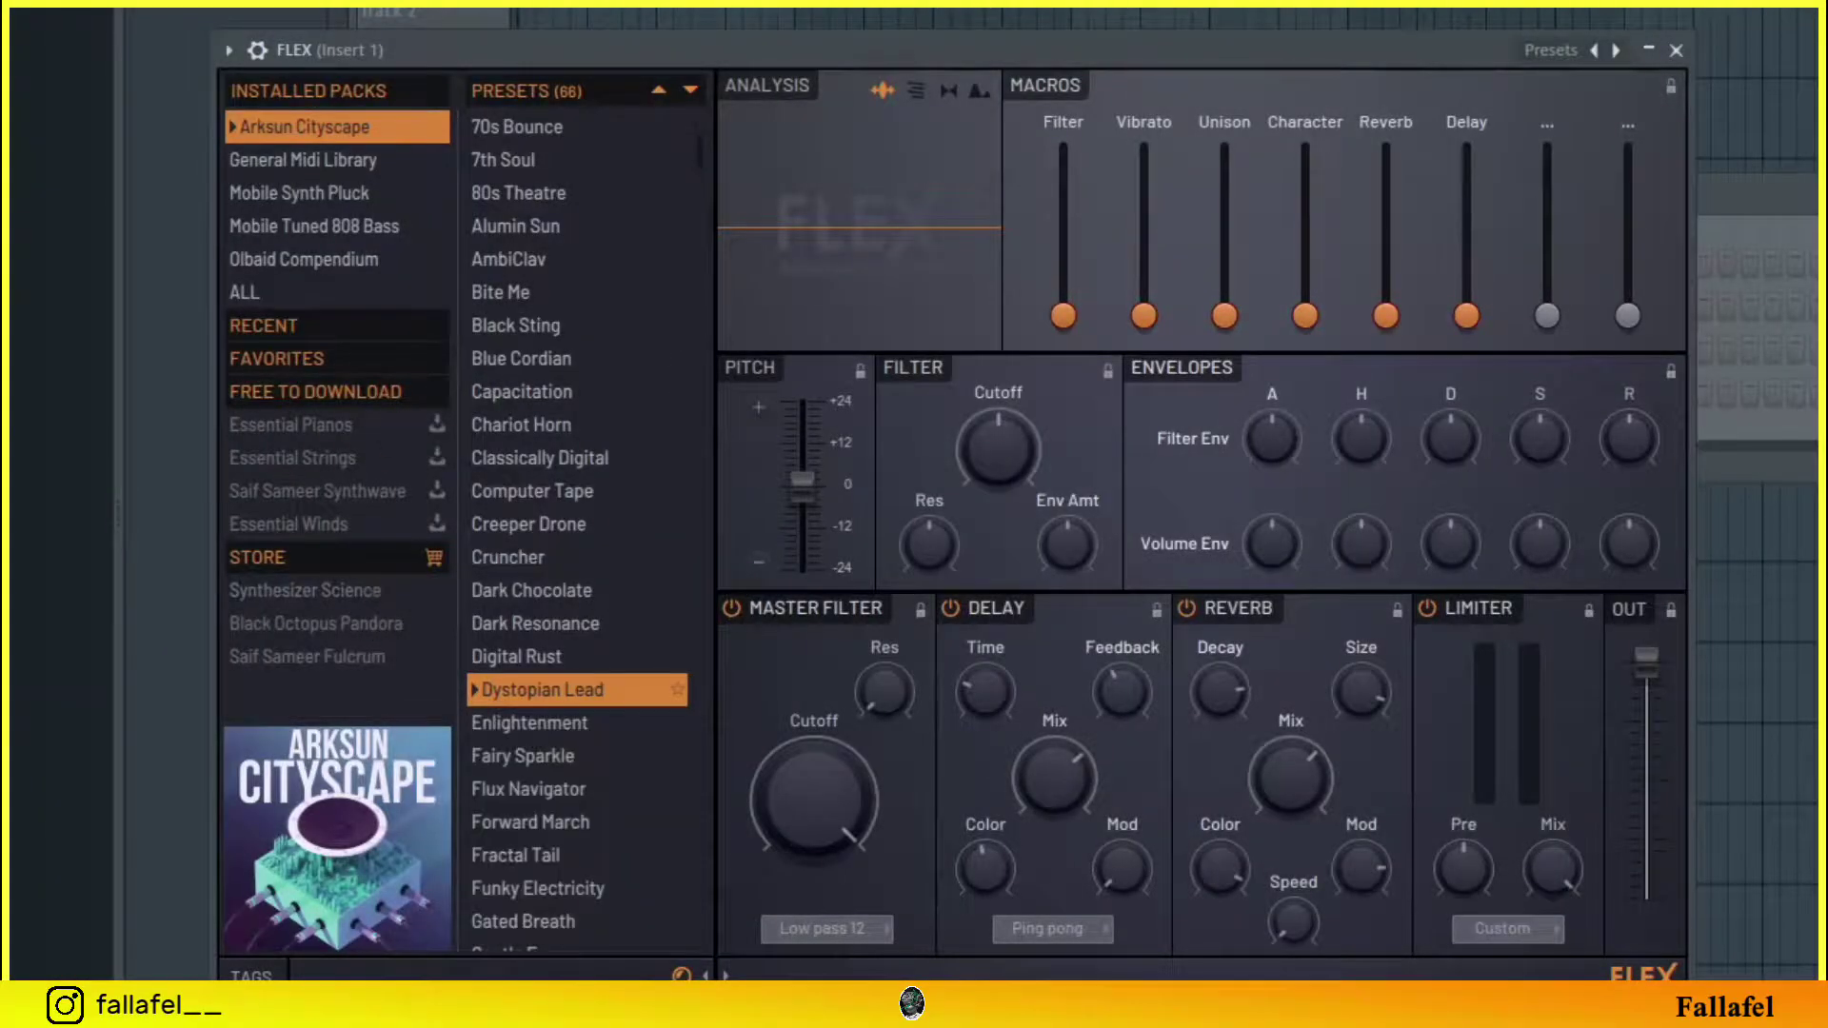
mouse_move(271, 971)
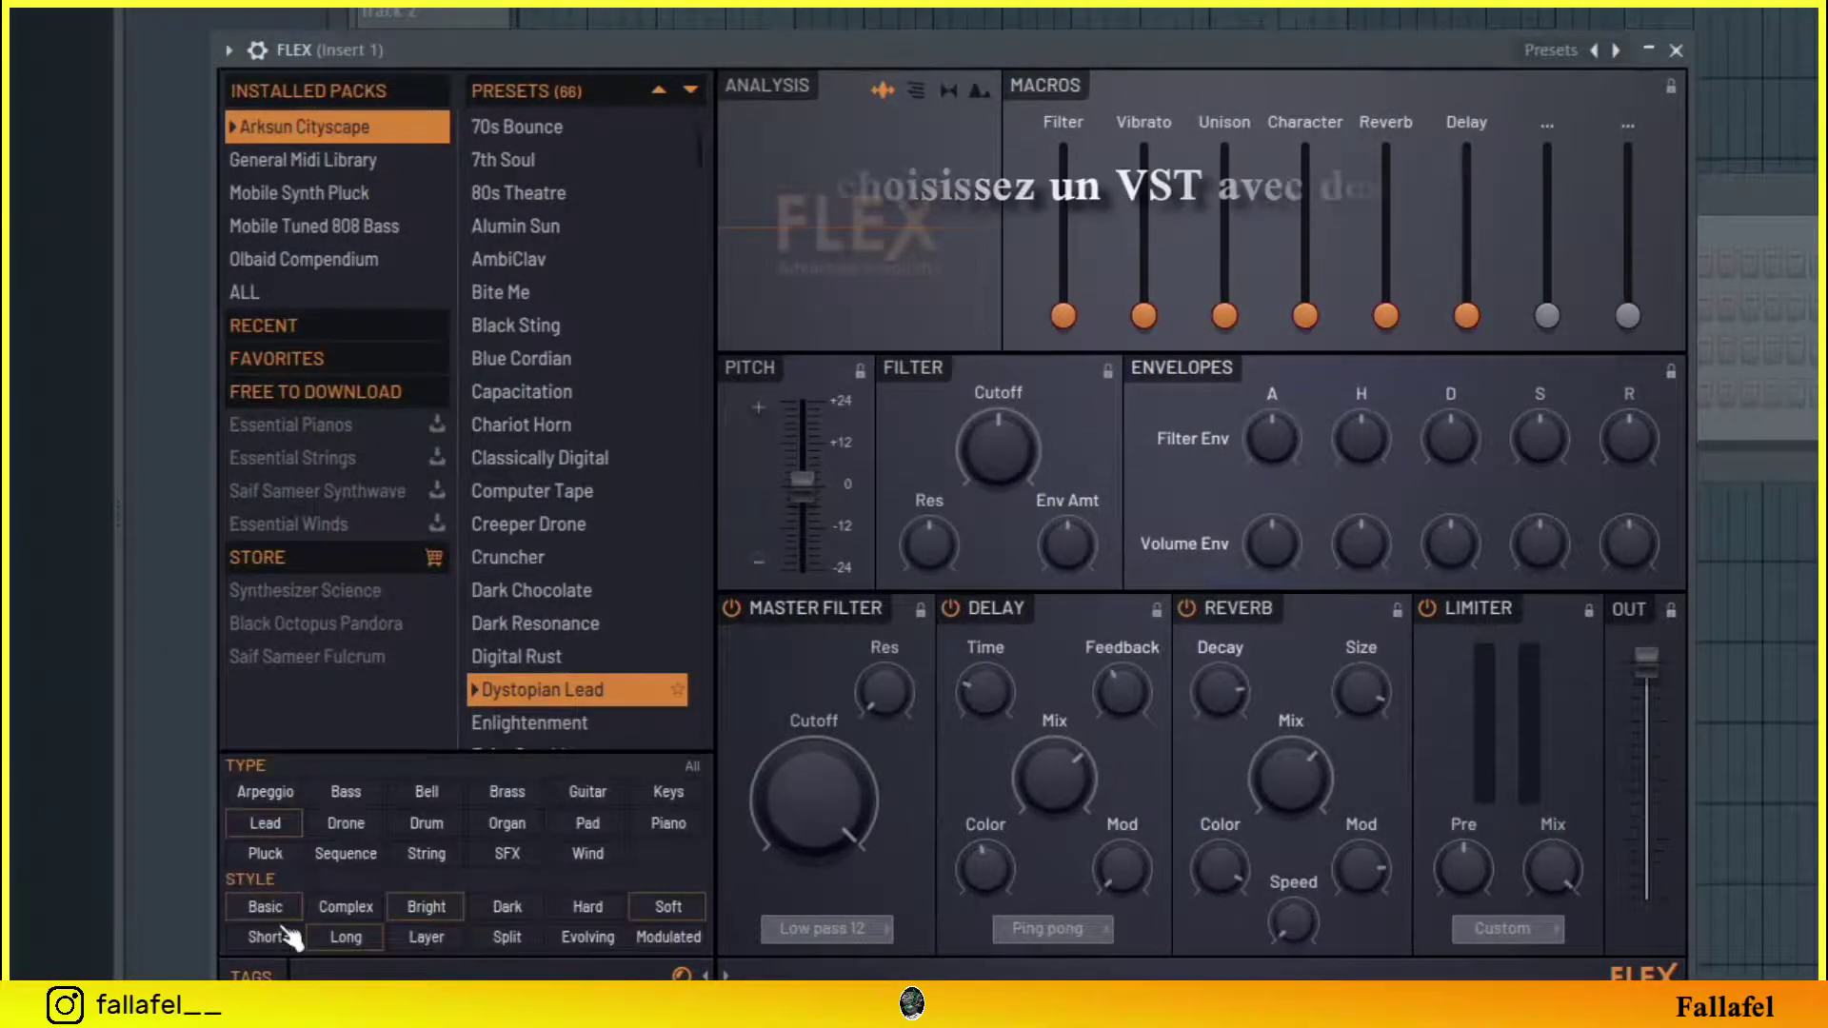
left_click(267, 853)
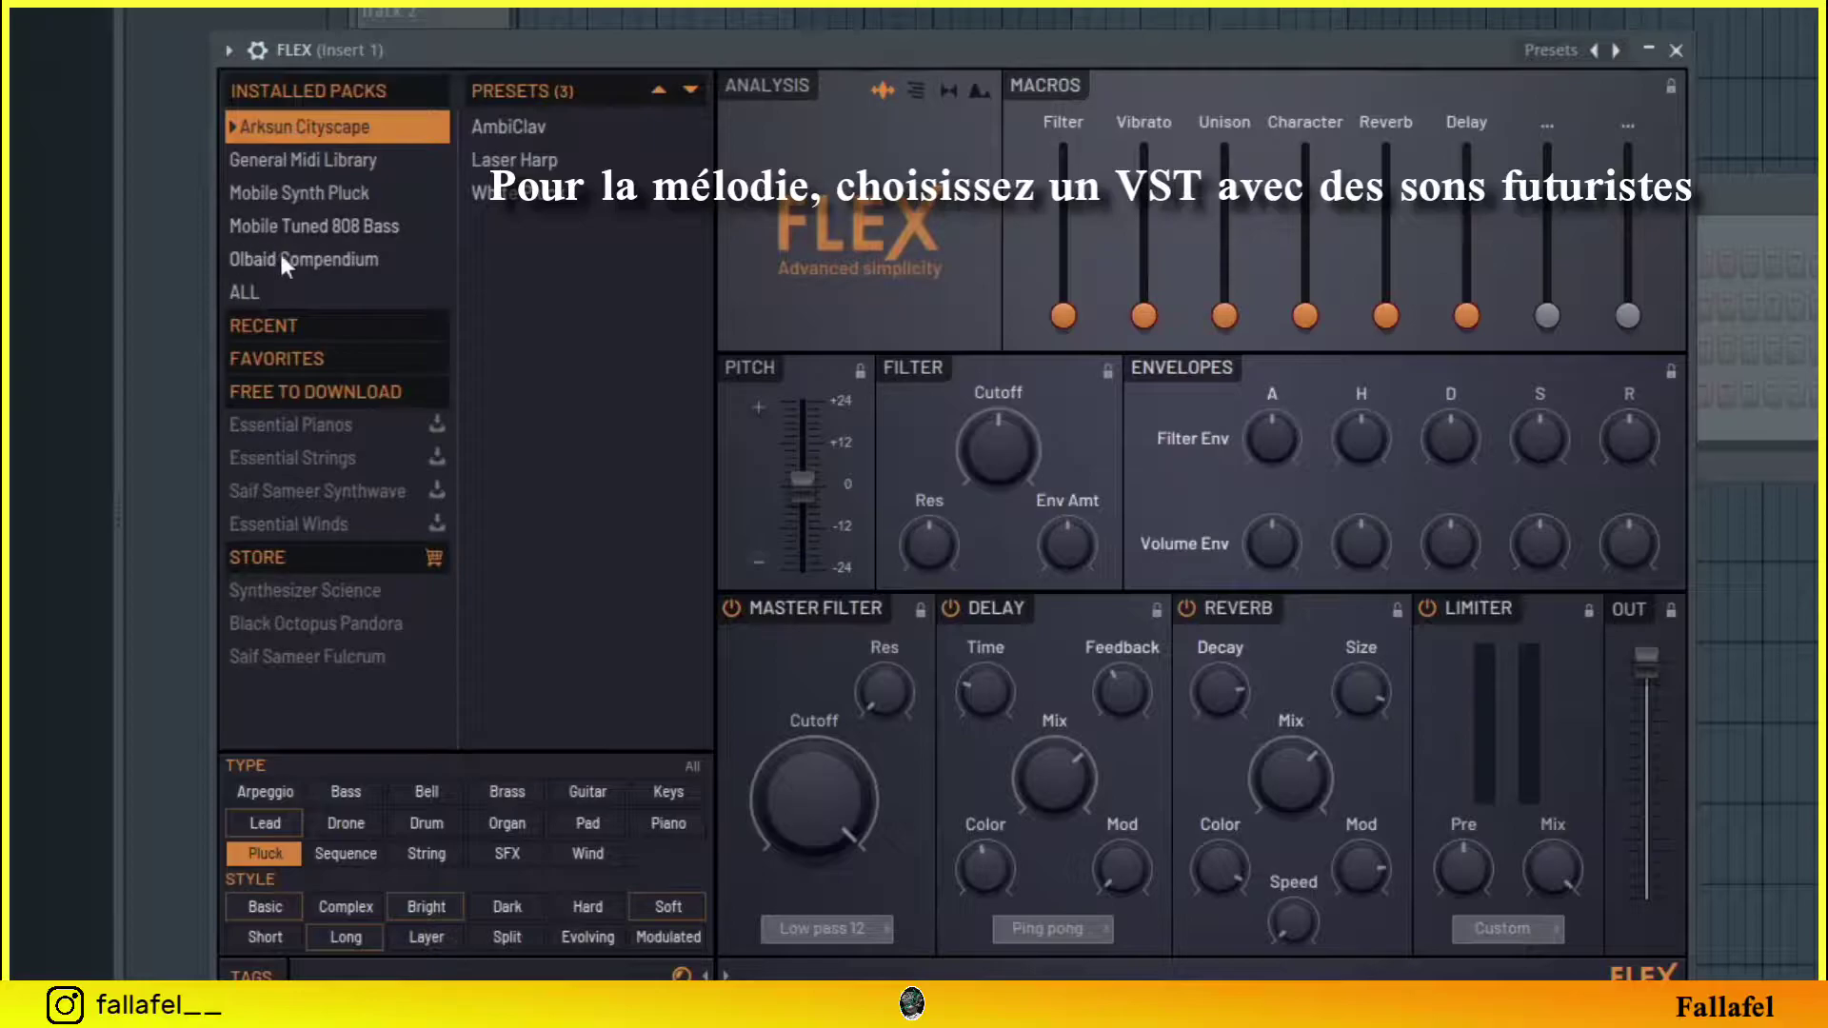
left_click(270, 287)
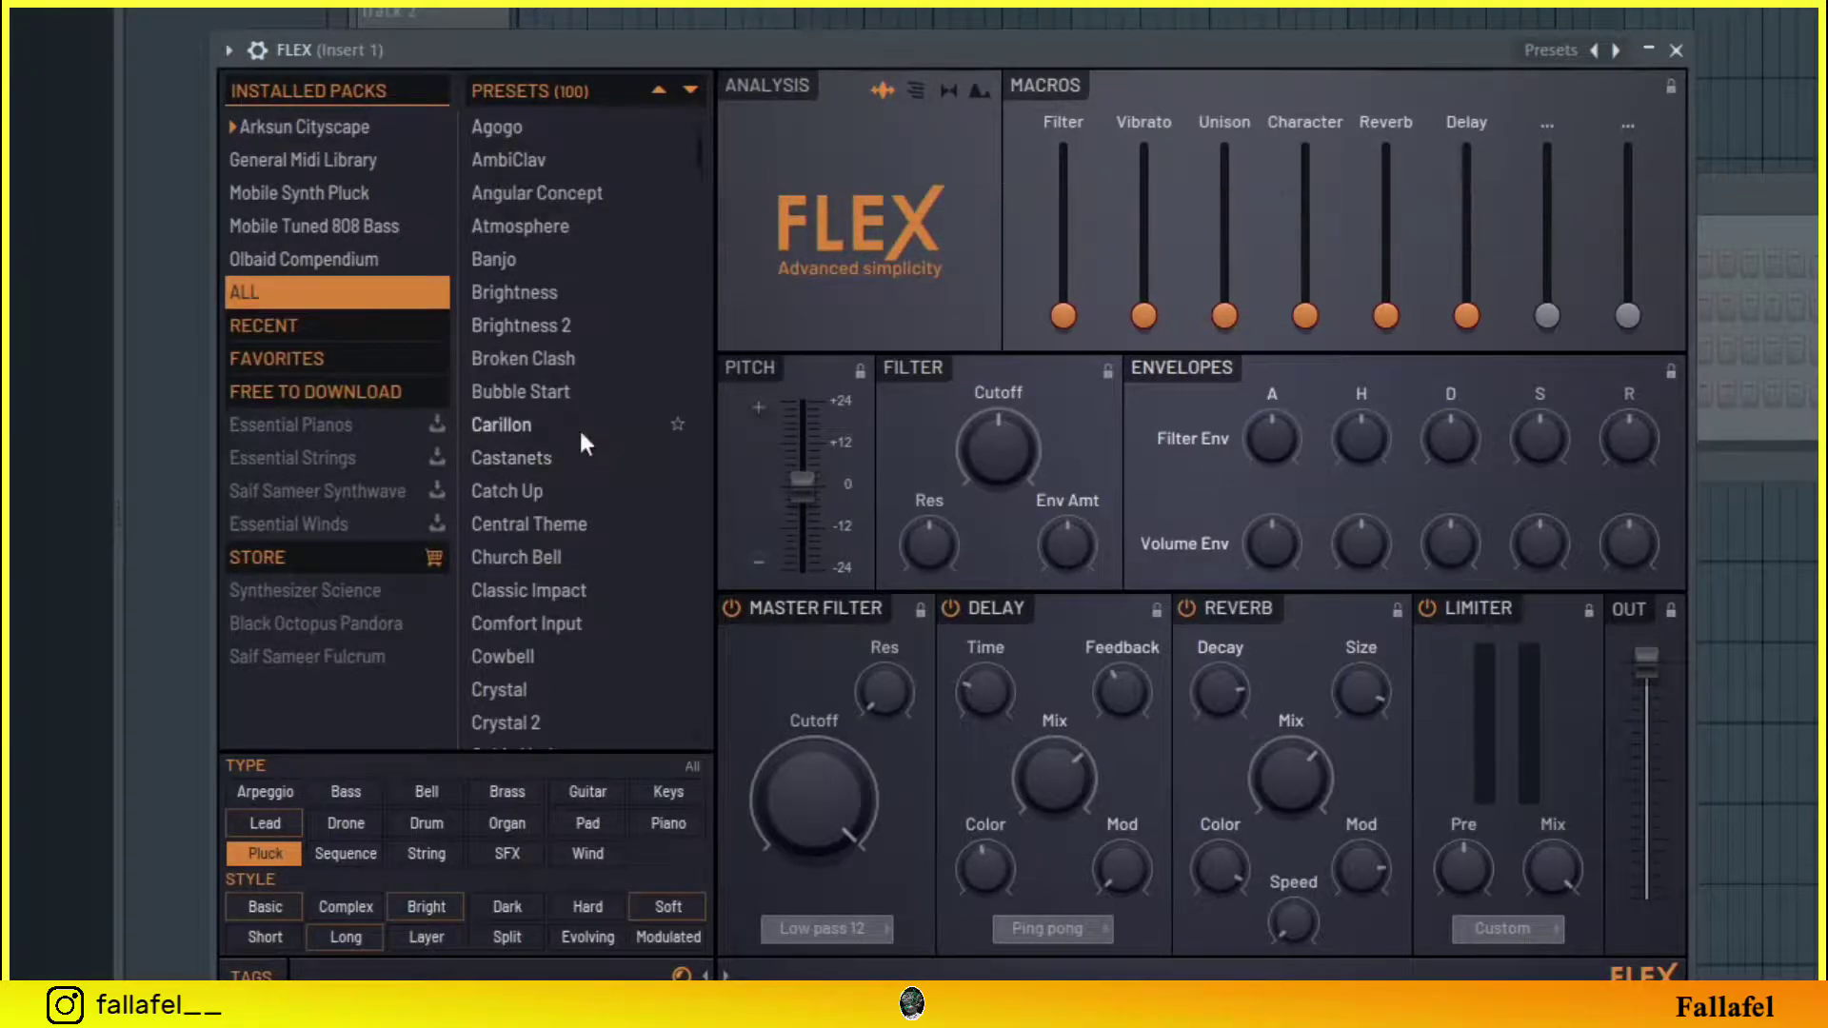
left_click(538, 493)
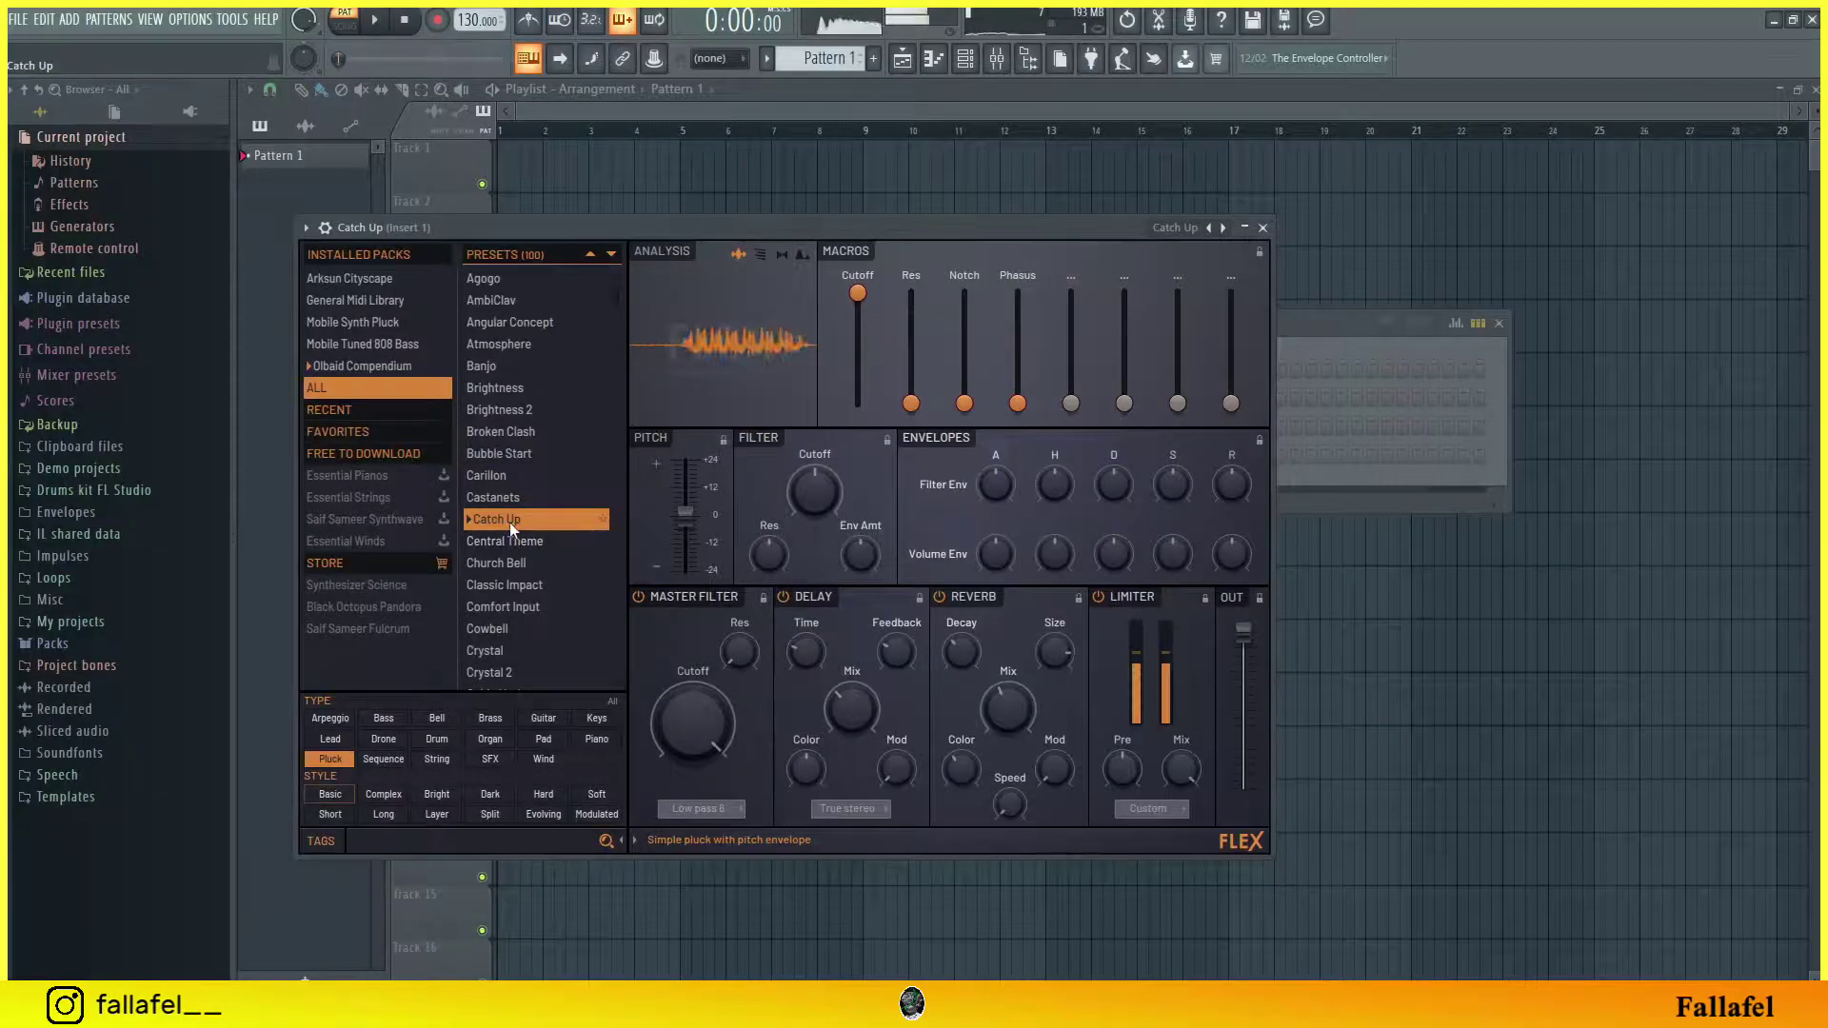
Step: Open the Catch Up channel's piano roll and place a short F#6 note directly after the first chord
left_click(1264, 230)
right_click(653, 371)
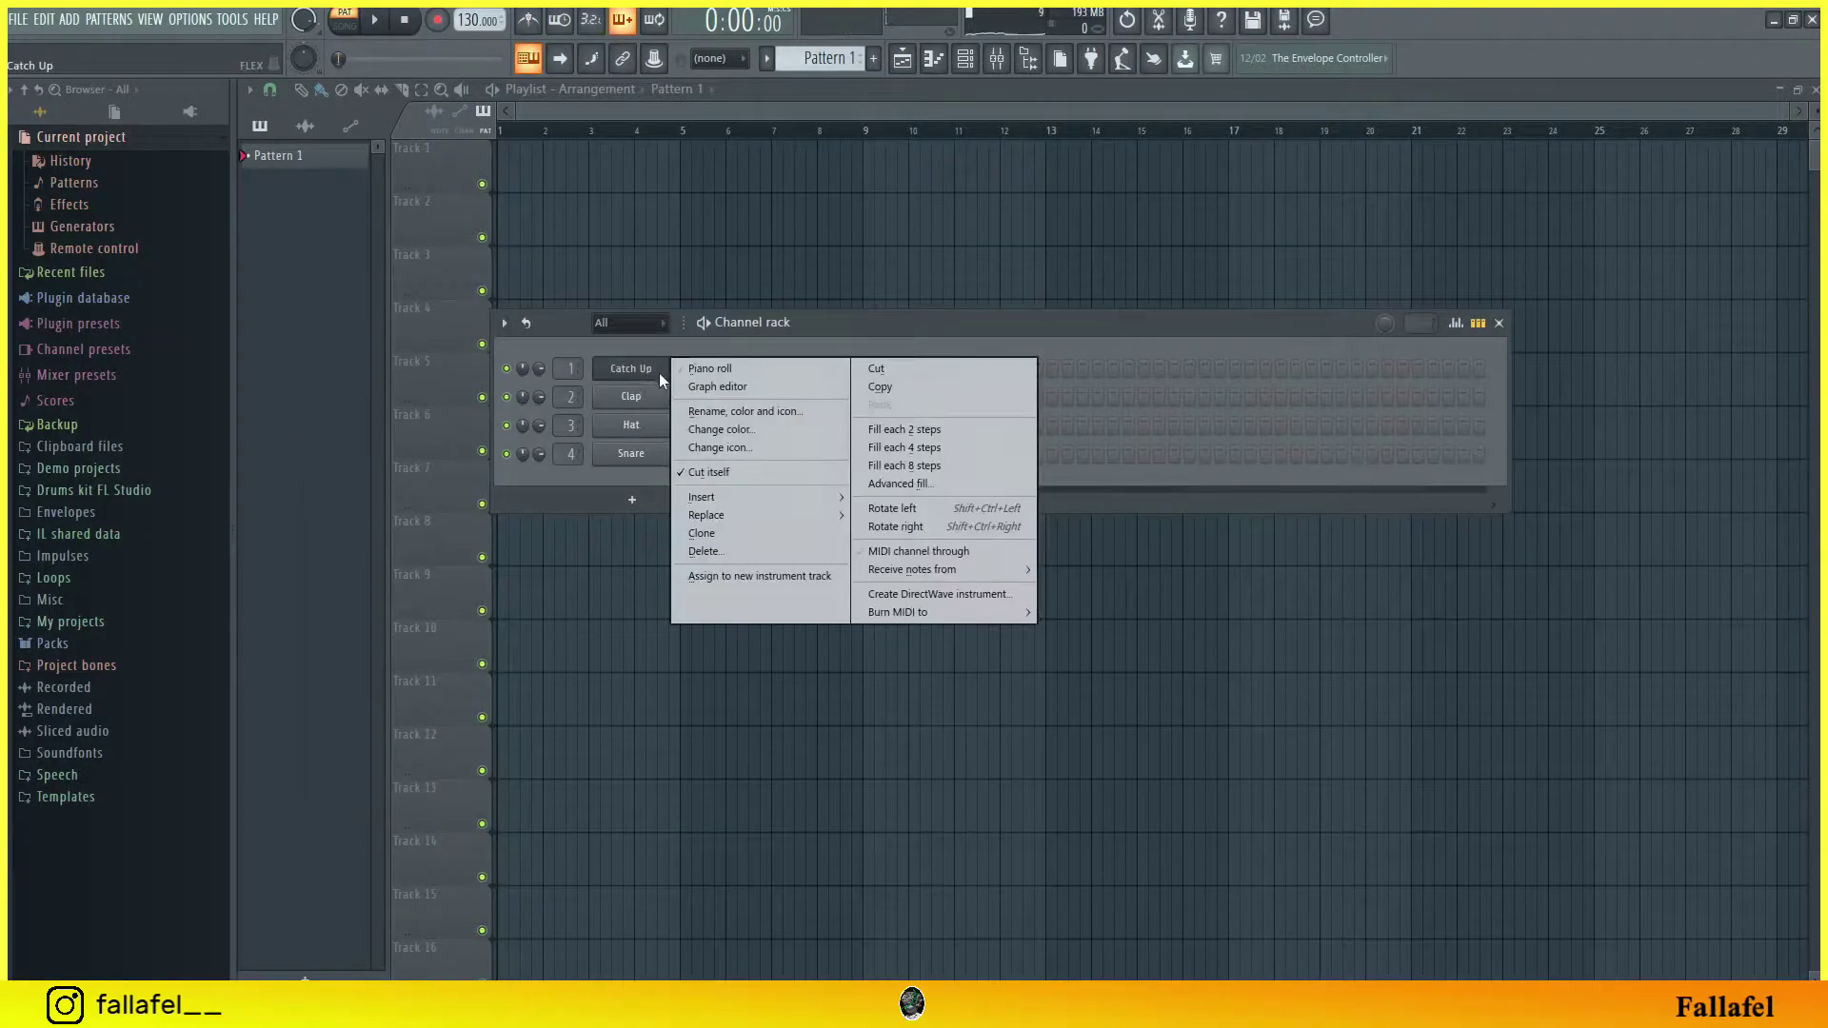
left_click(678, 376)
key("space")
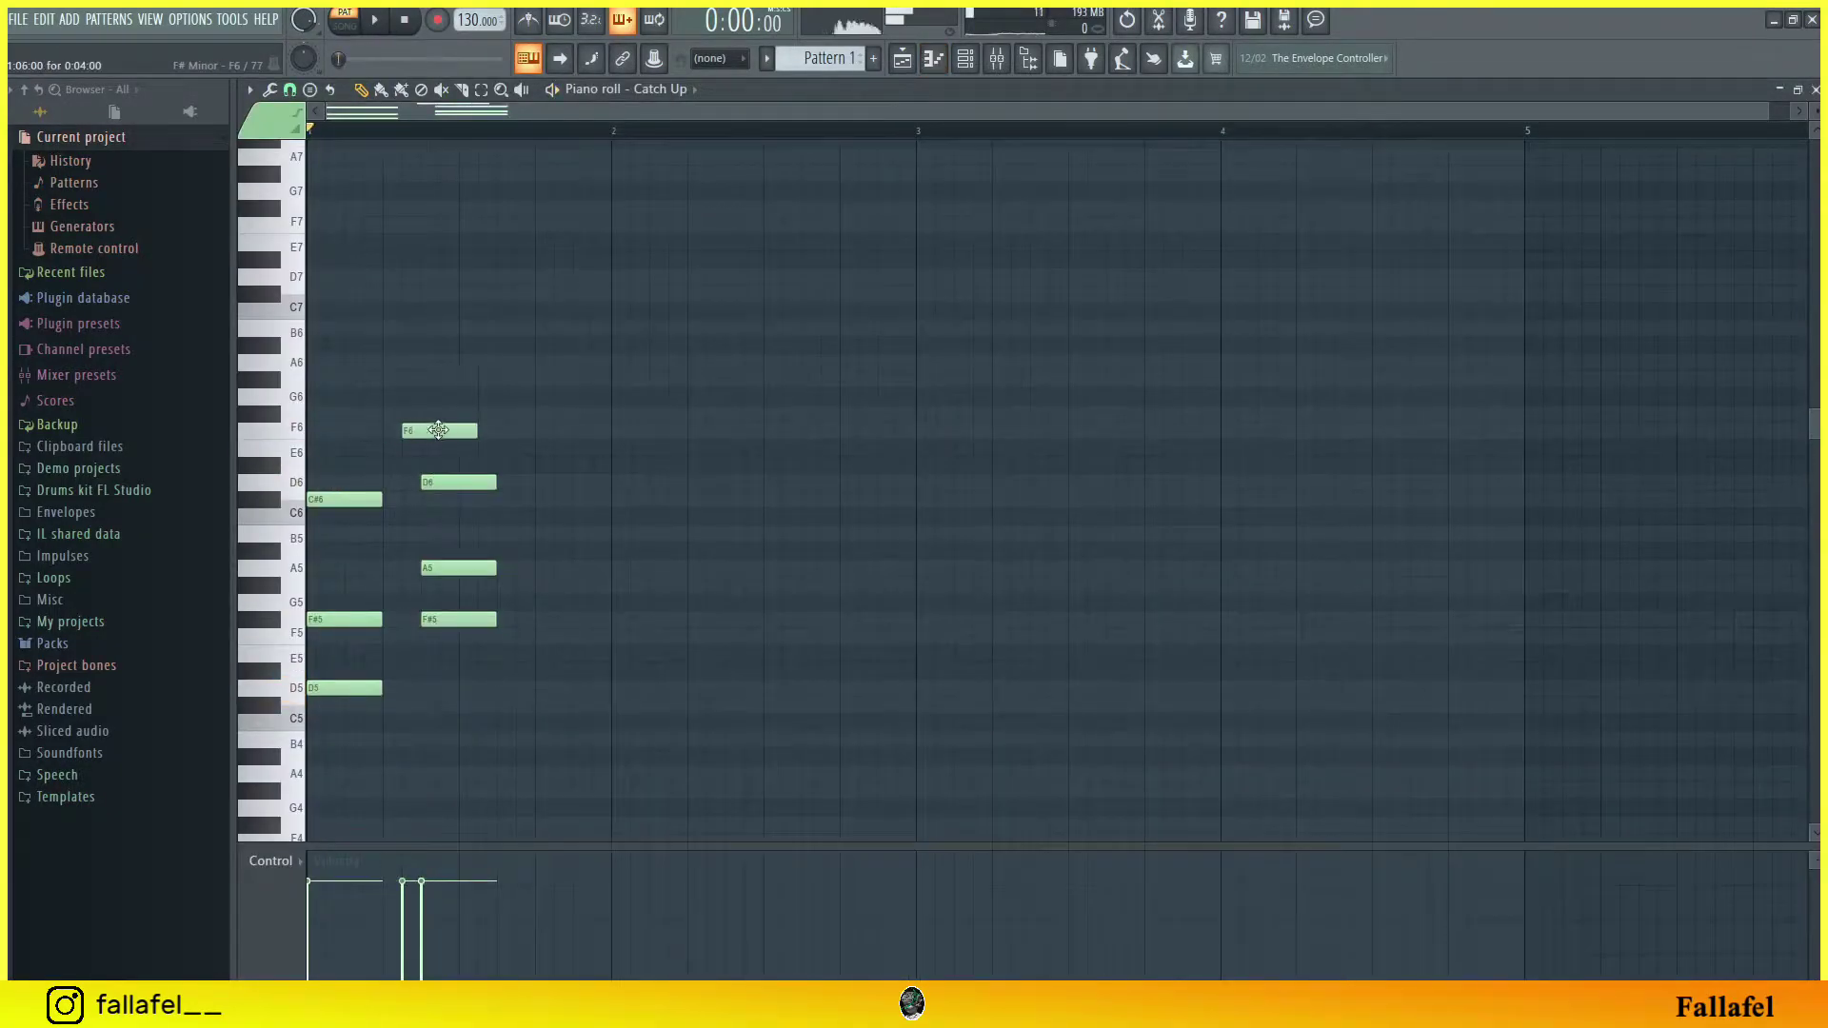
left_click_drag(443, 414, 405, 414)
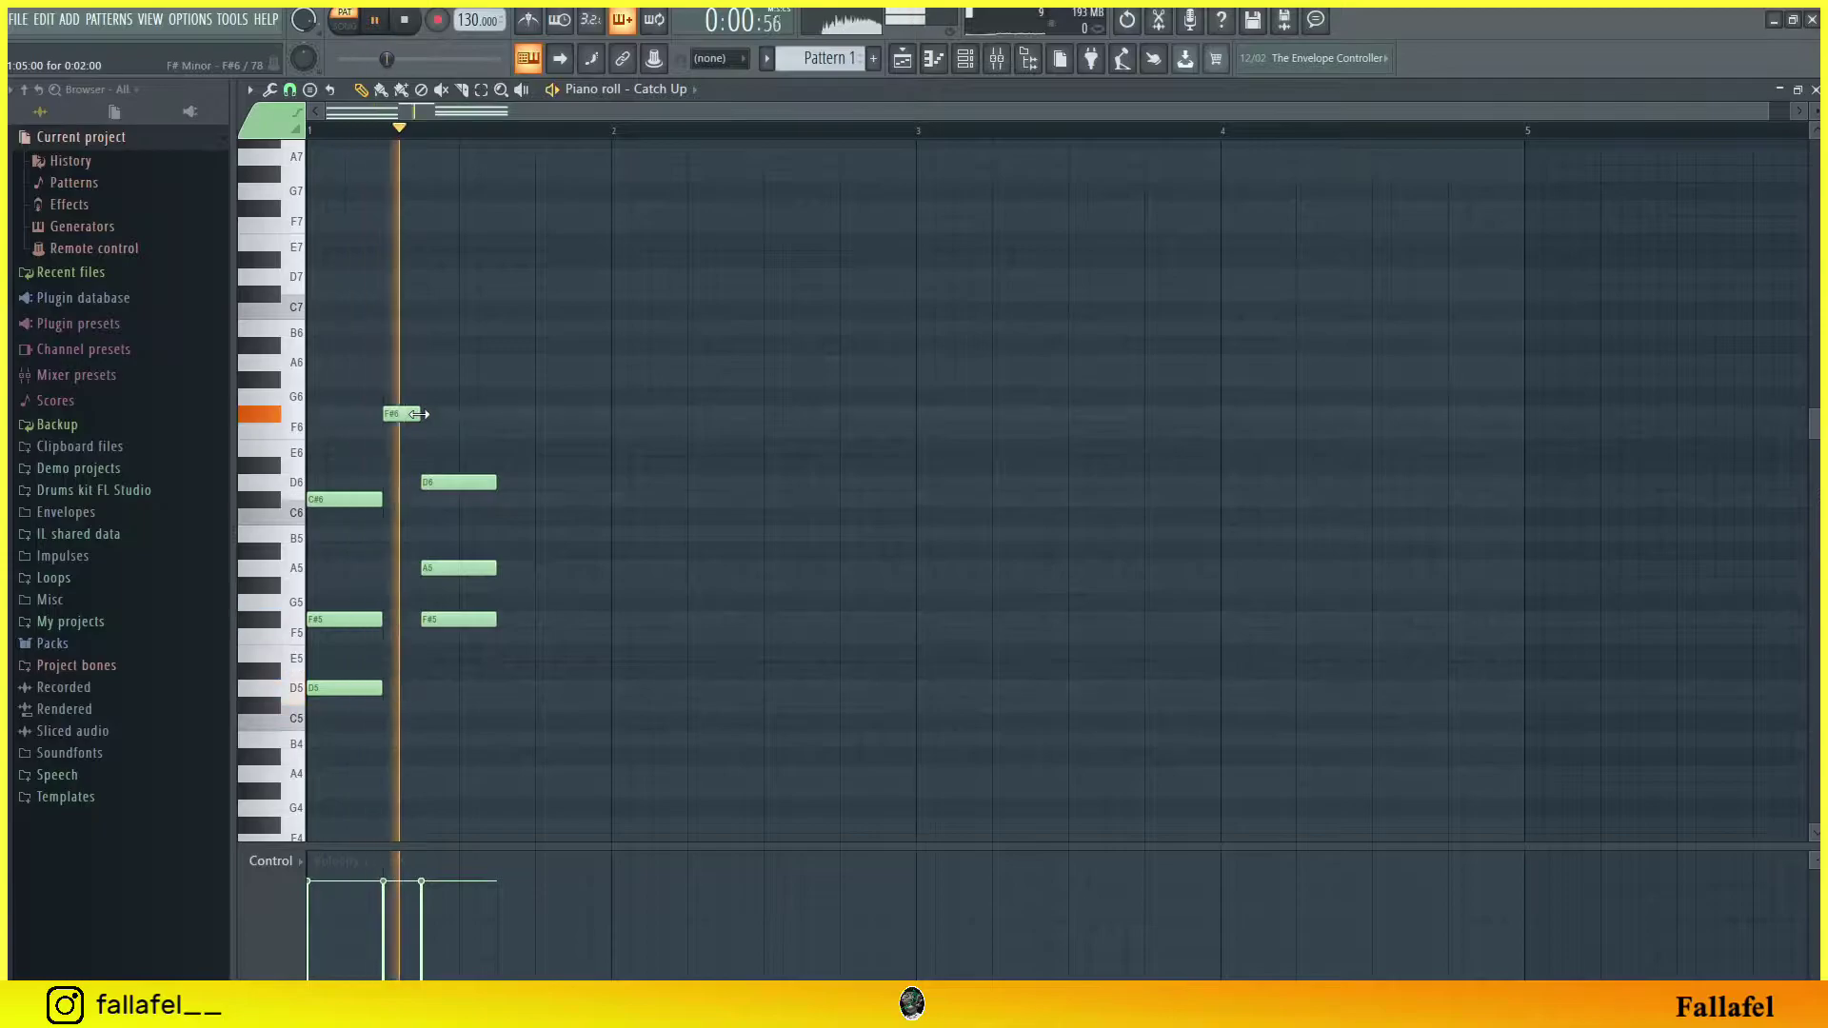
Step: Add short descending C#6, A5 and F#5 notes at the end of bar 1 and play the melody back
left_click(503, 504)
left_click(545, 551)
double_click(547, 551)
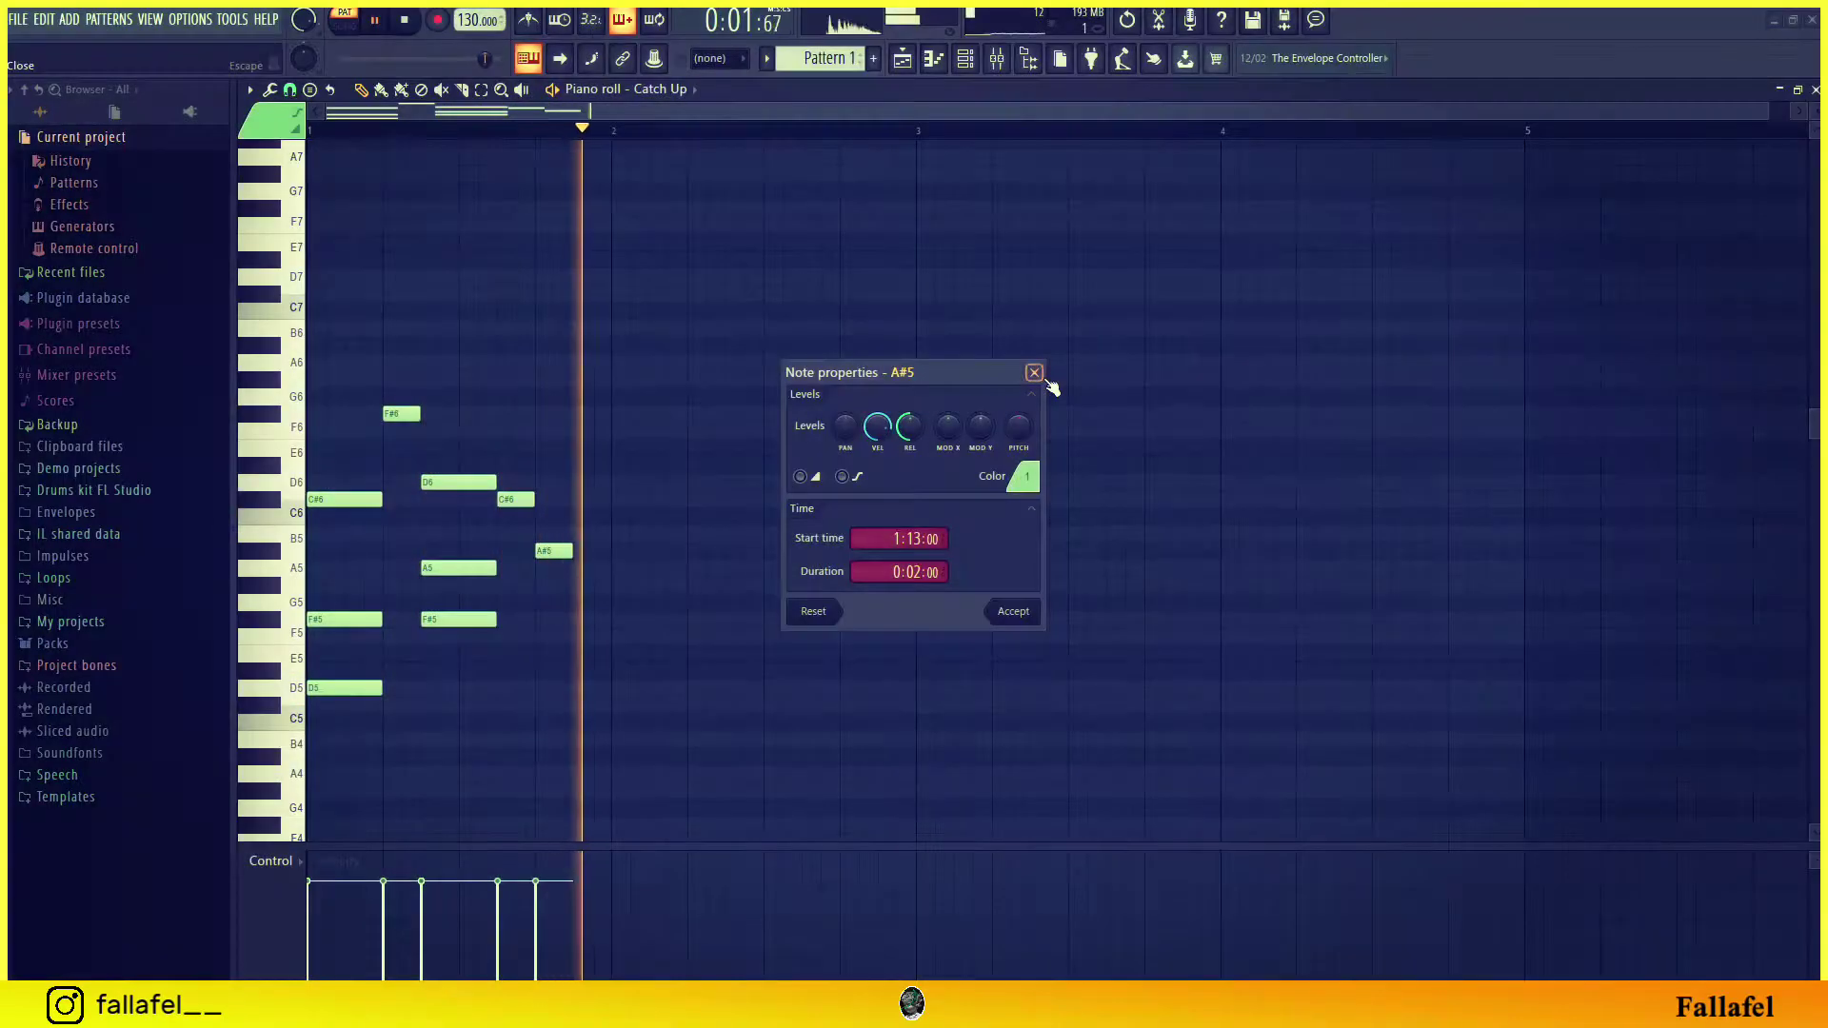
left_click(1034, 373)
key("space")
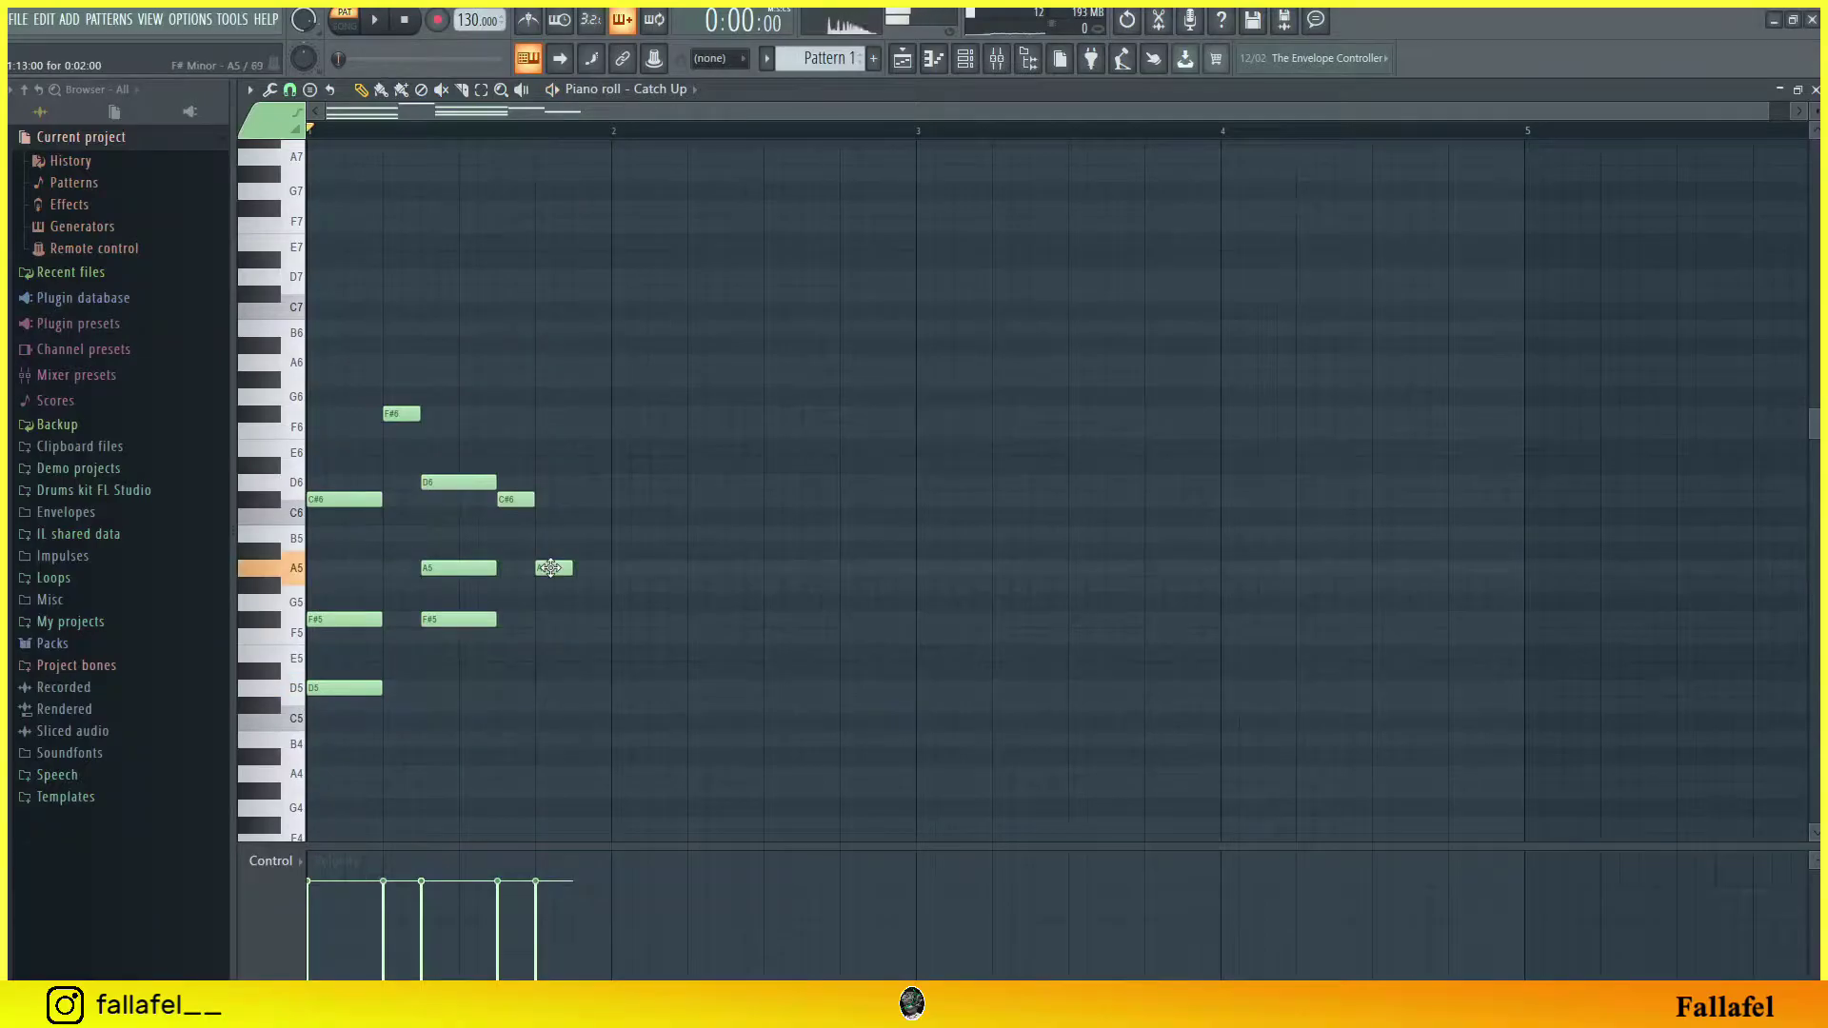
left_click(579, 636)
key("space")
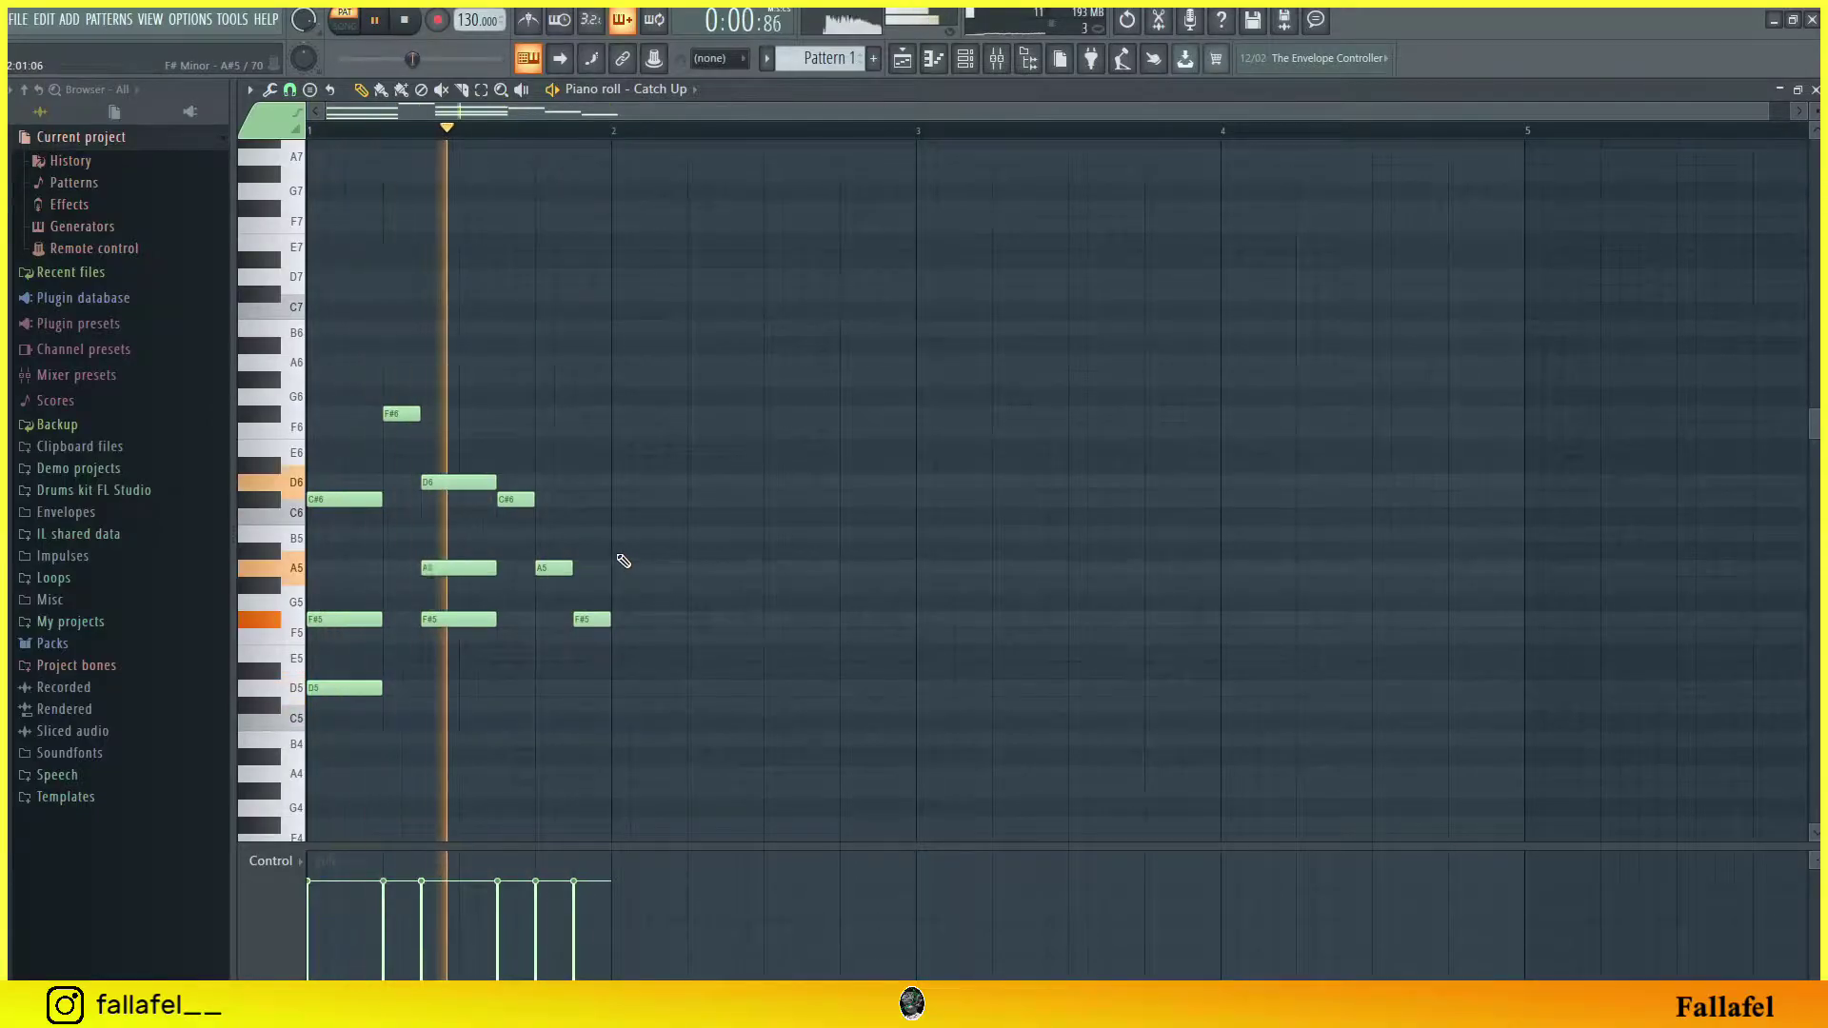
key("ctrl+b")
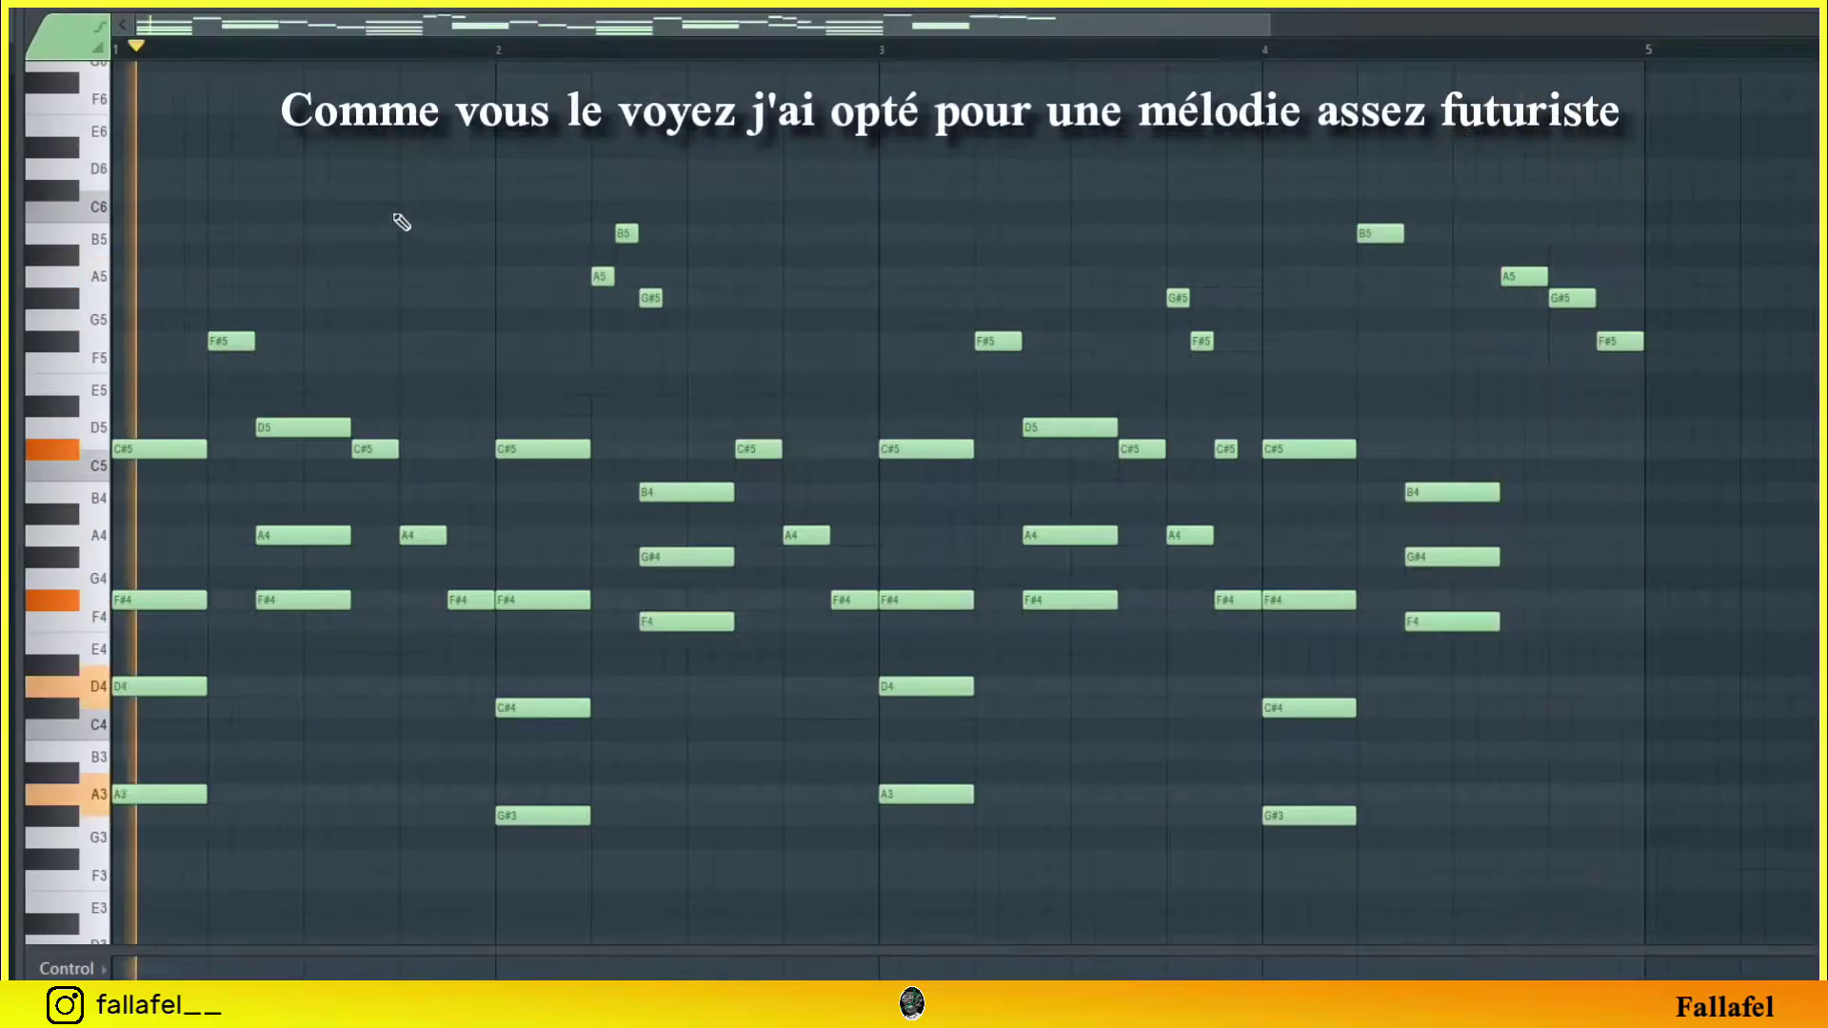
Step: In the Cubic Math piano roll, add short C#6 and D6 notes at the start of bar 1 and an F#6 on its third beat
left_click_drag(134, 189, 159, 189)
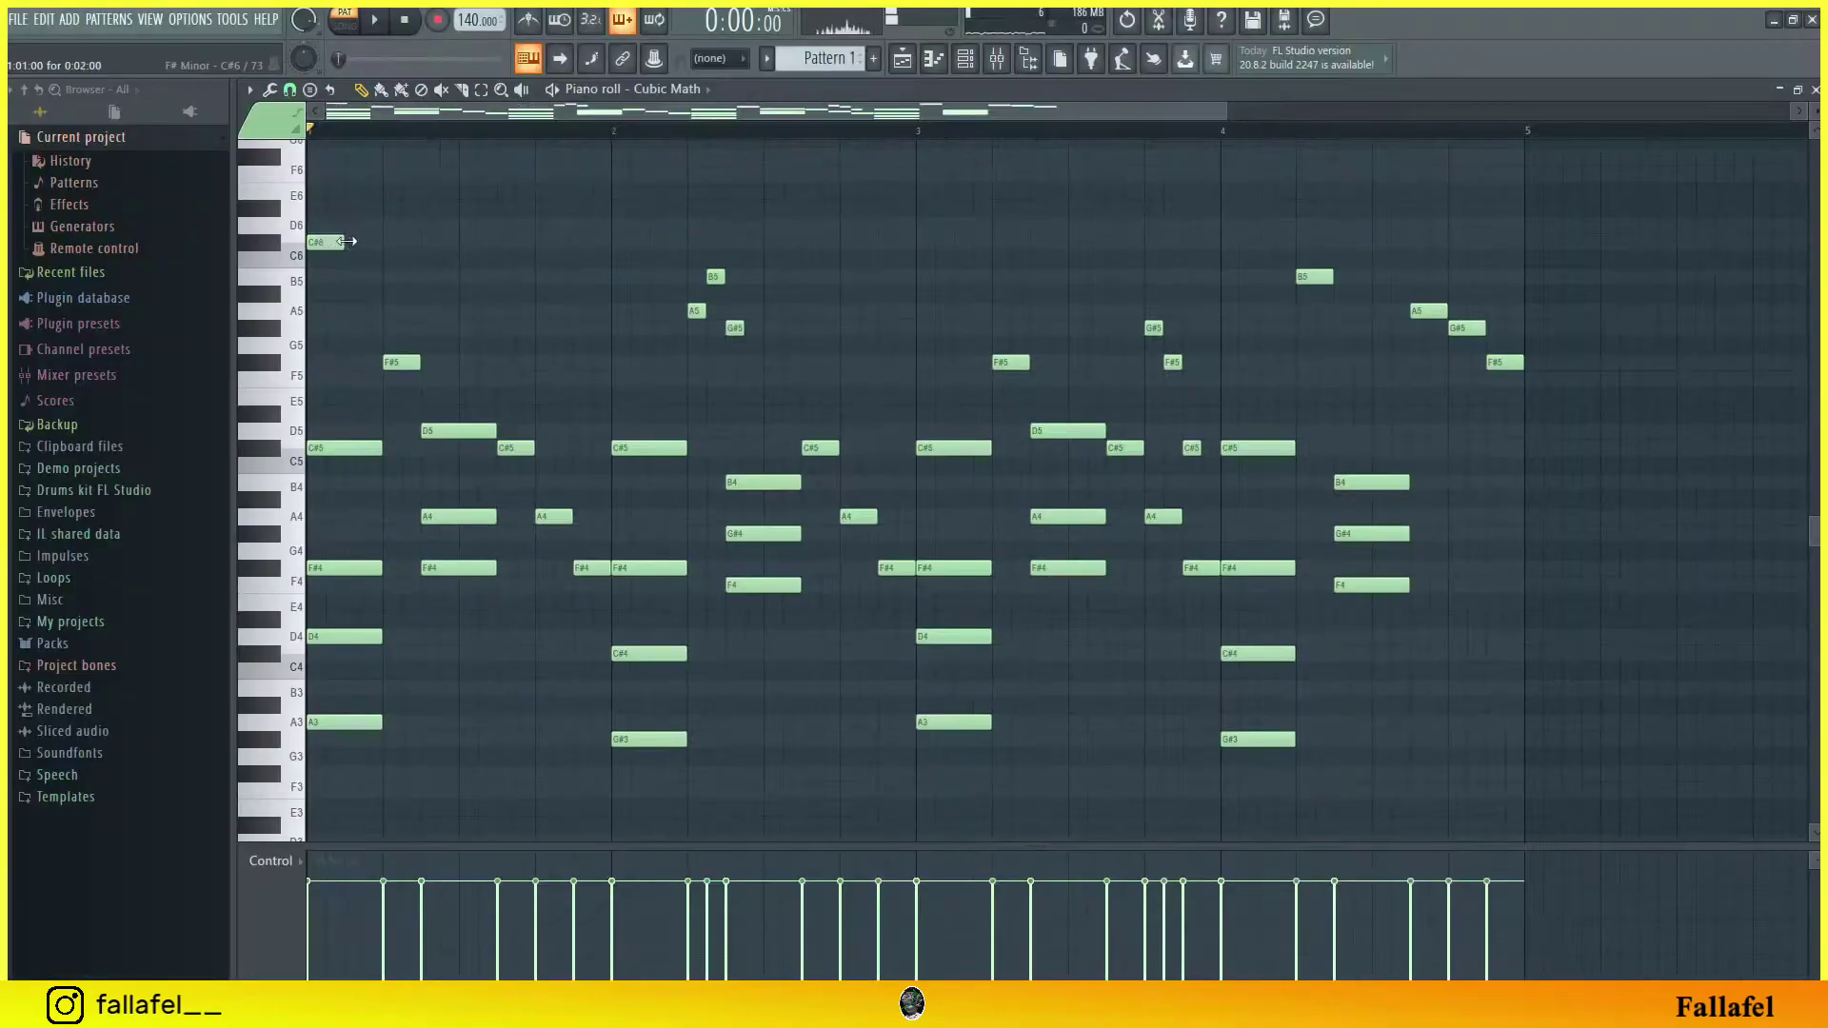
key("space")
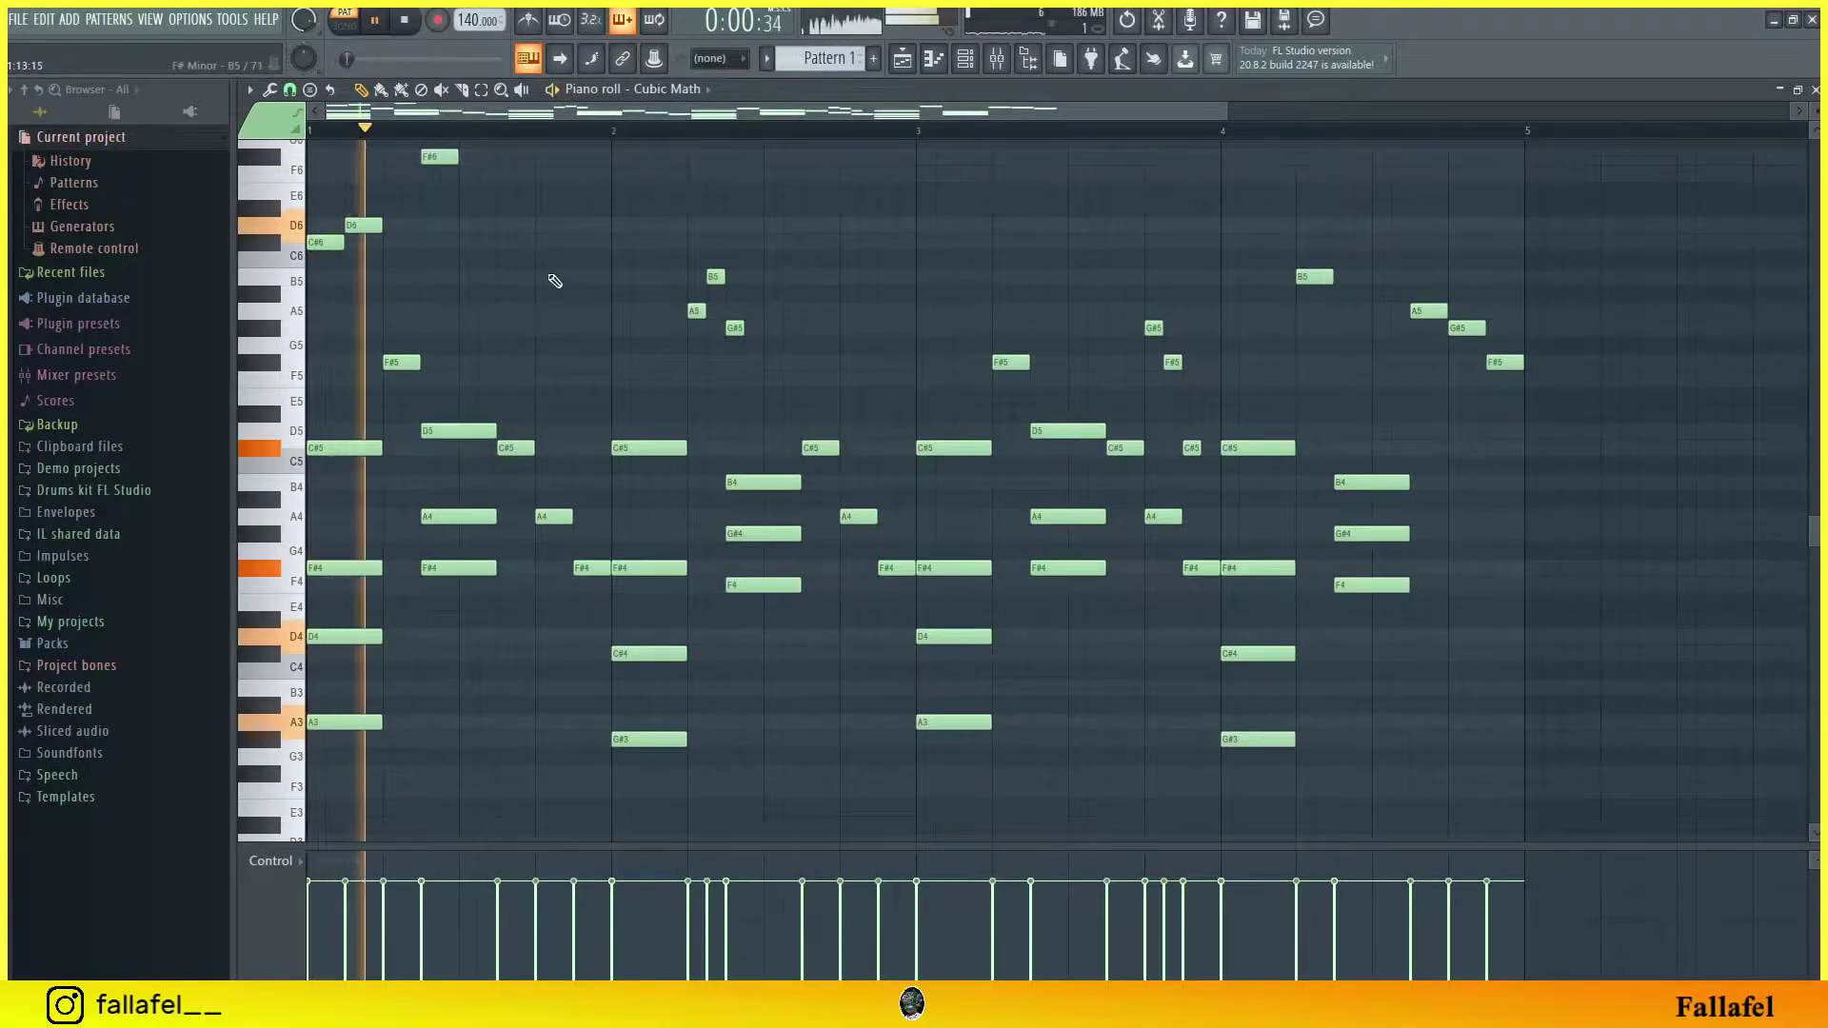
key("space")
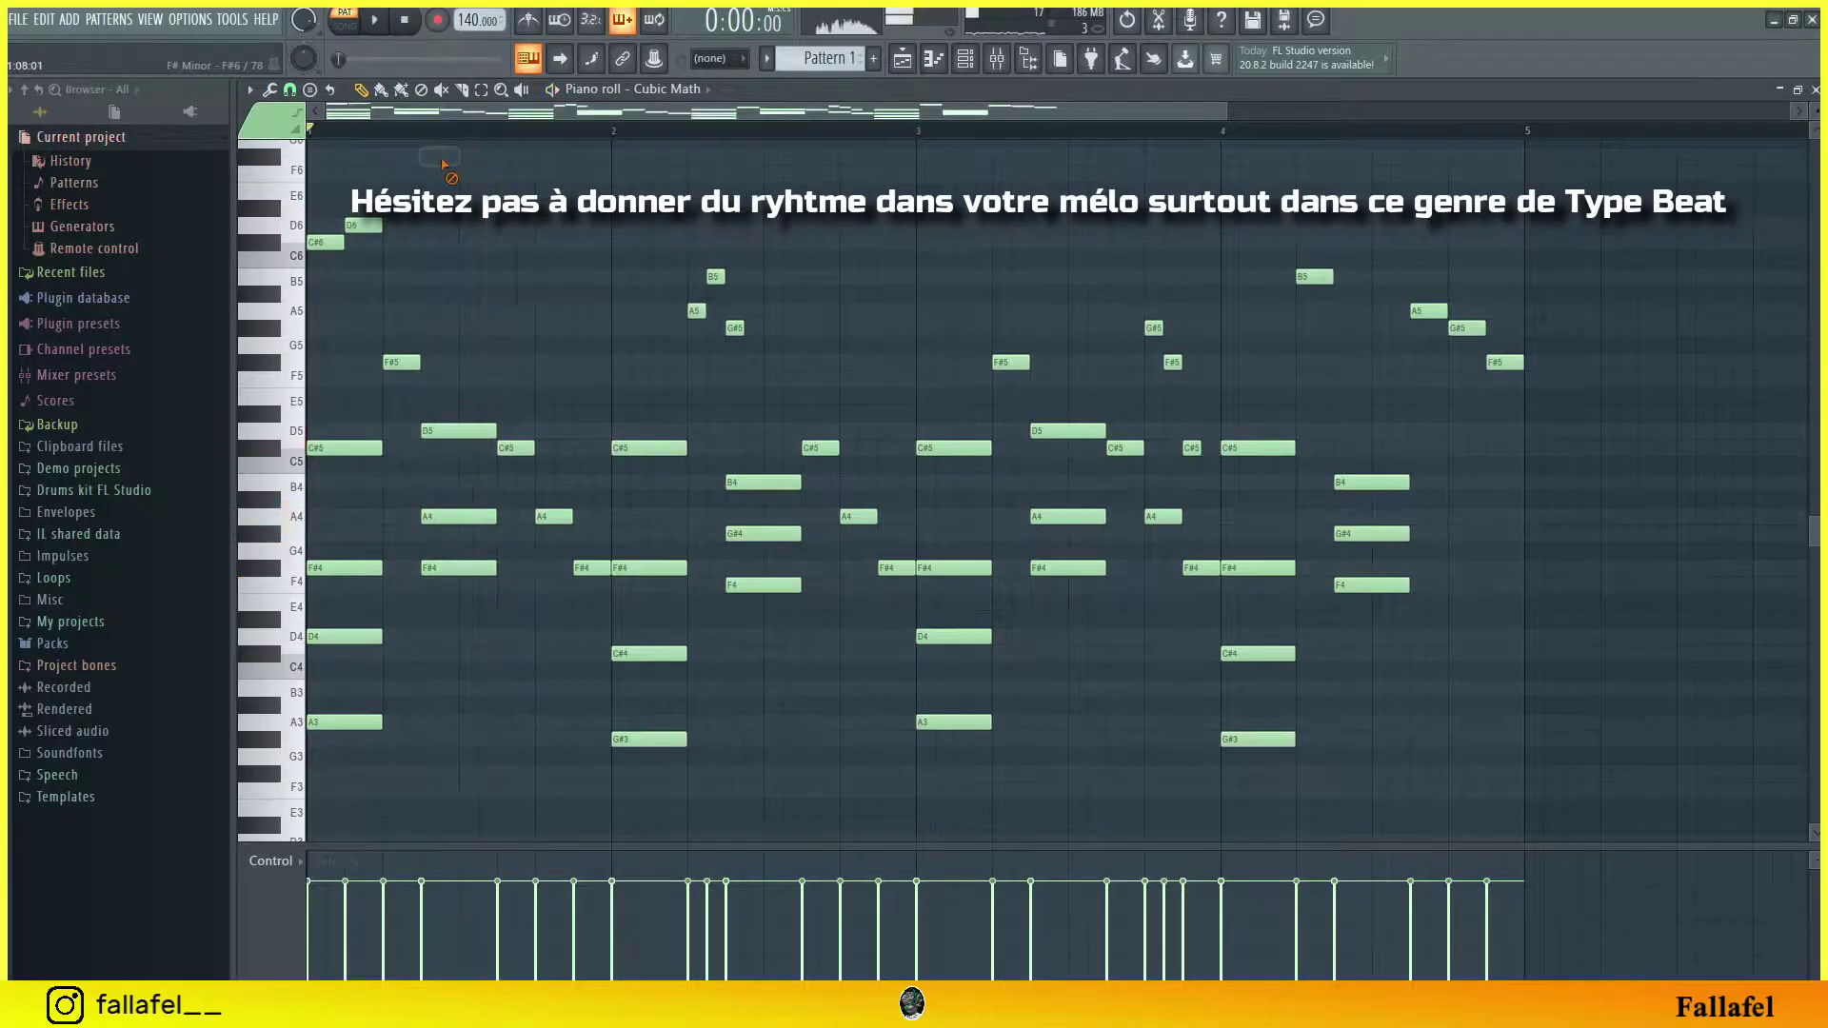
left_click(476, 156)
key("space")
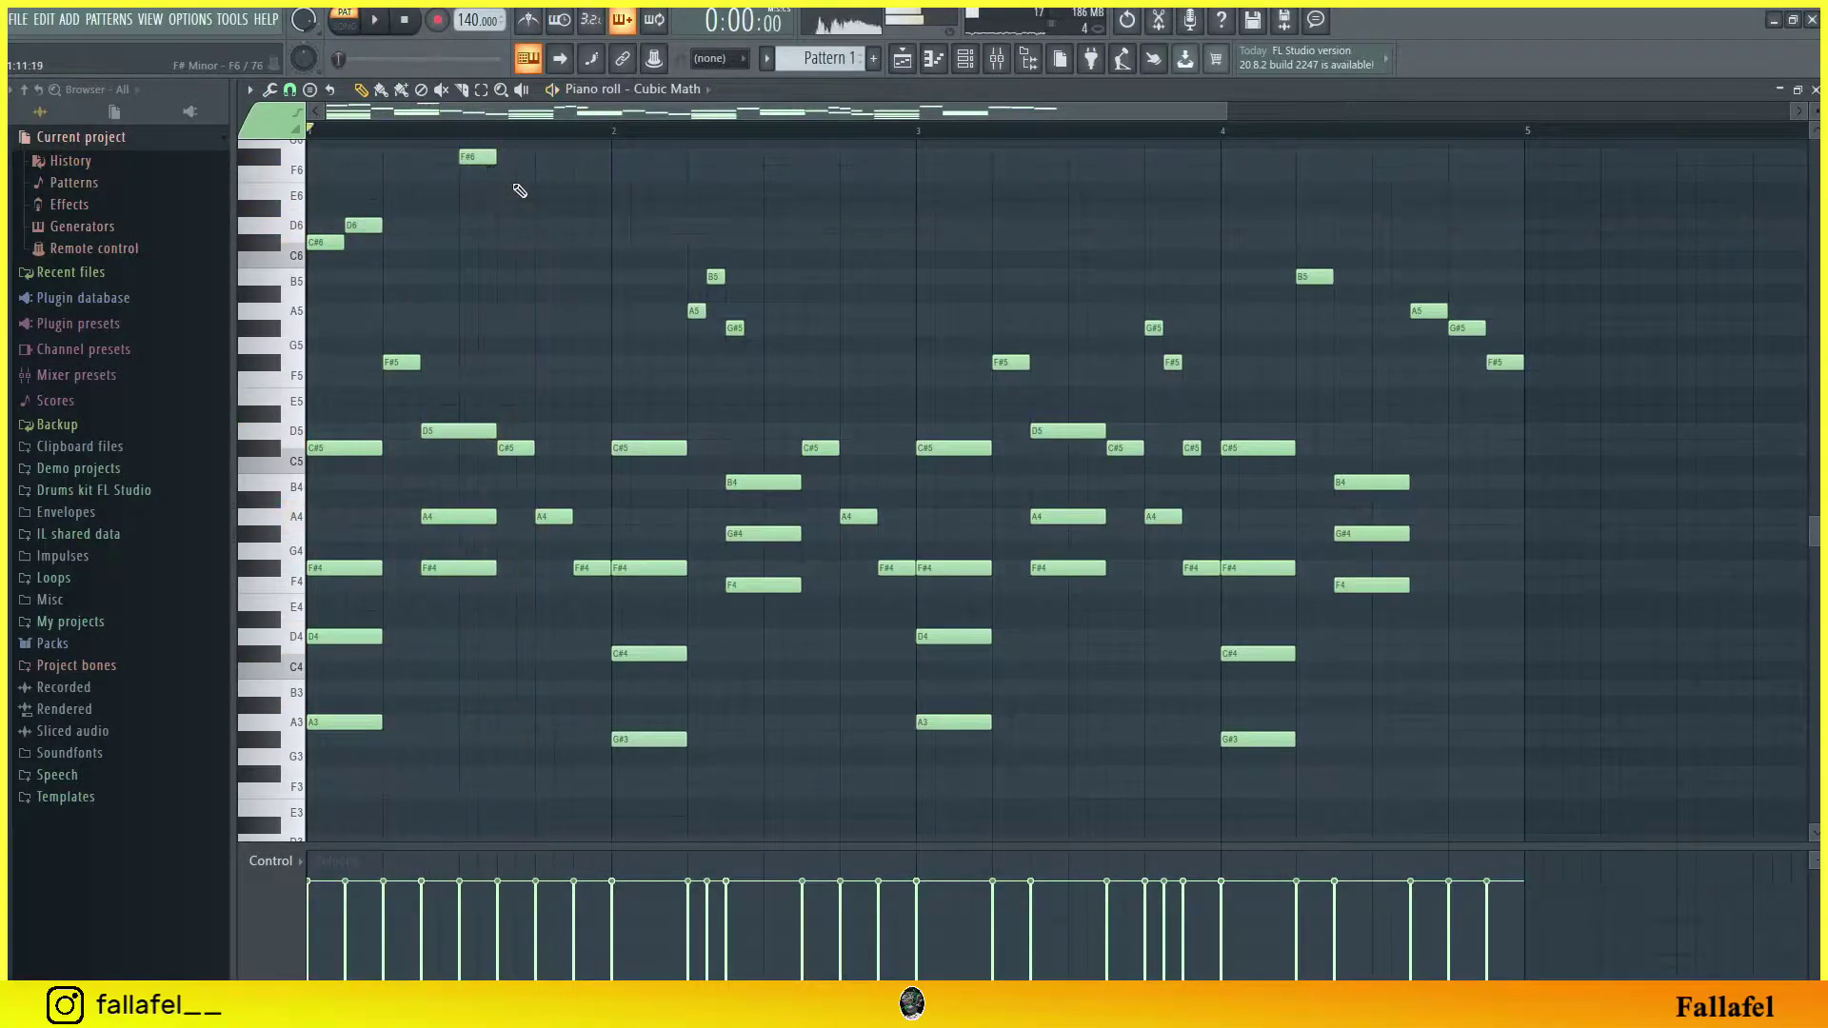
key("space")
Step: Add a B5 at the end of bar 1, a D6 opening bars 2 and 4, and an F#5 on bar 2's third beat
left_click(545, 277)
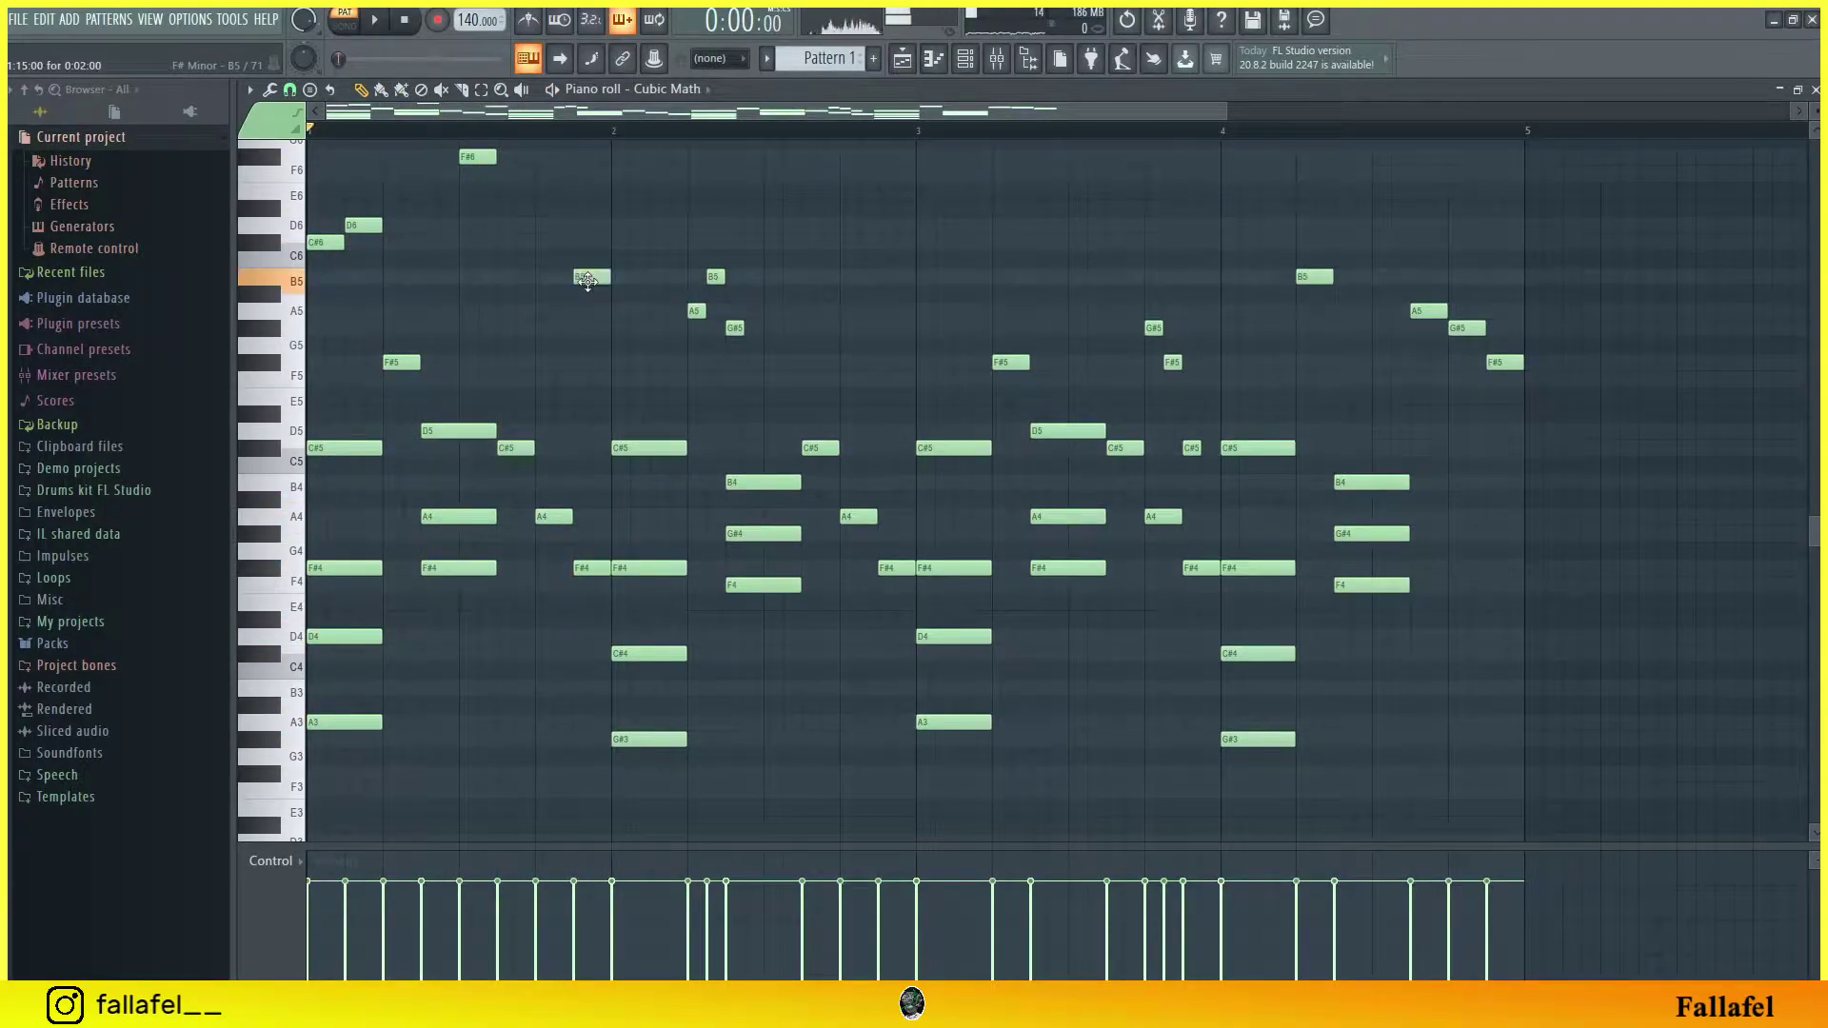
key("space")
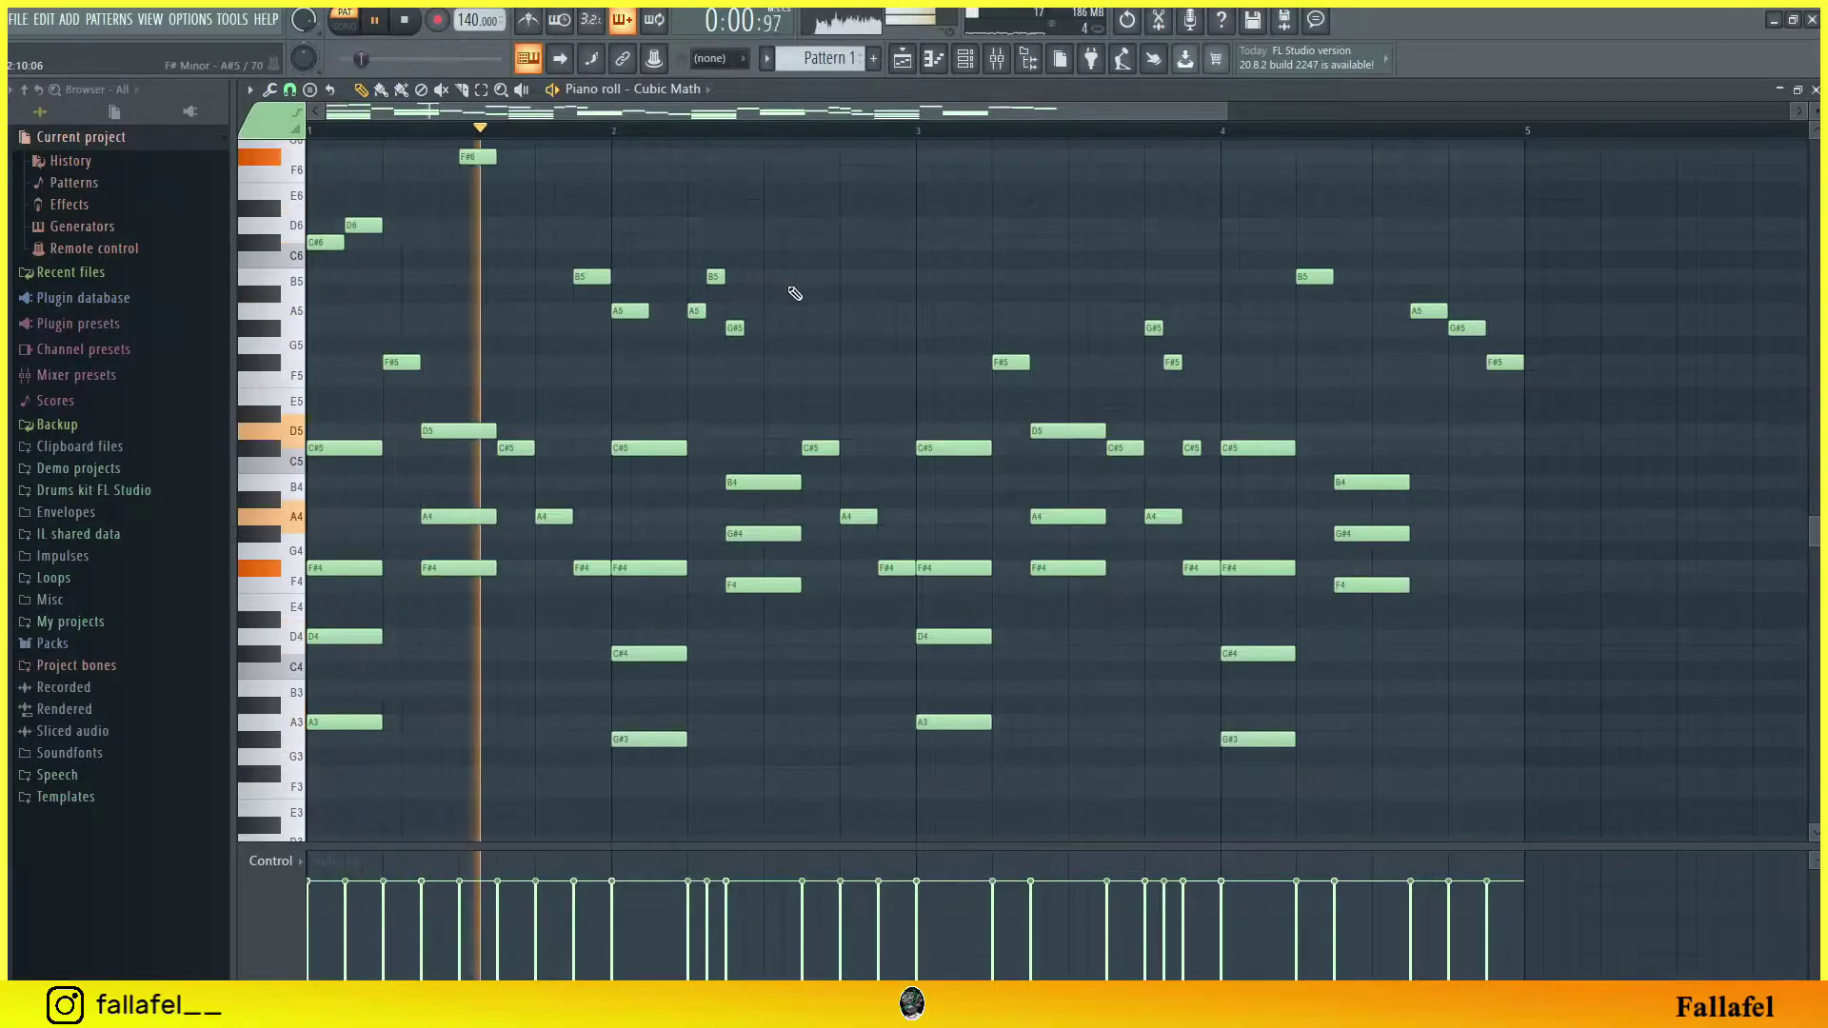
key("space")
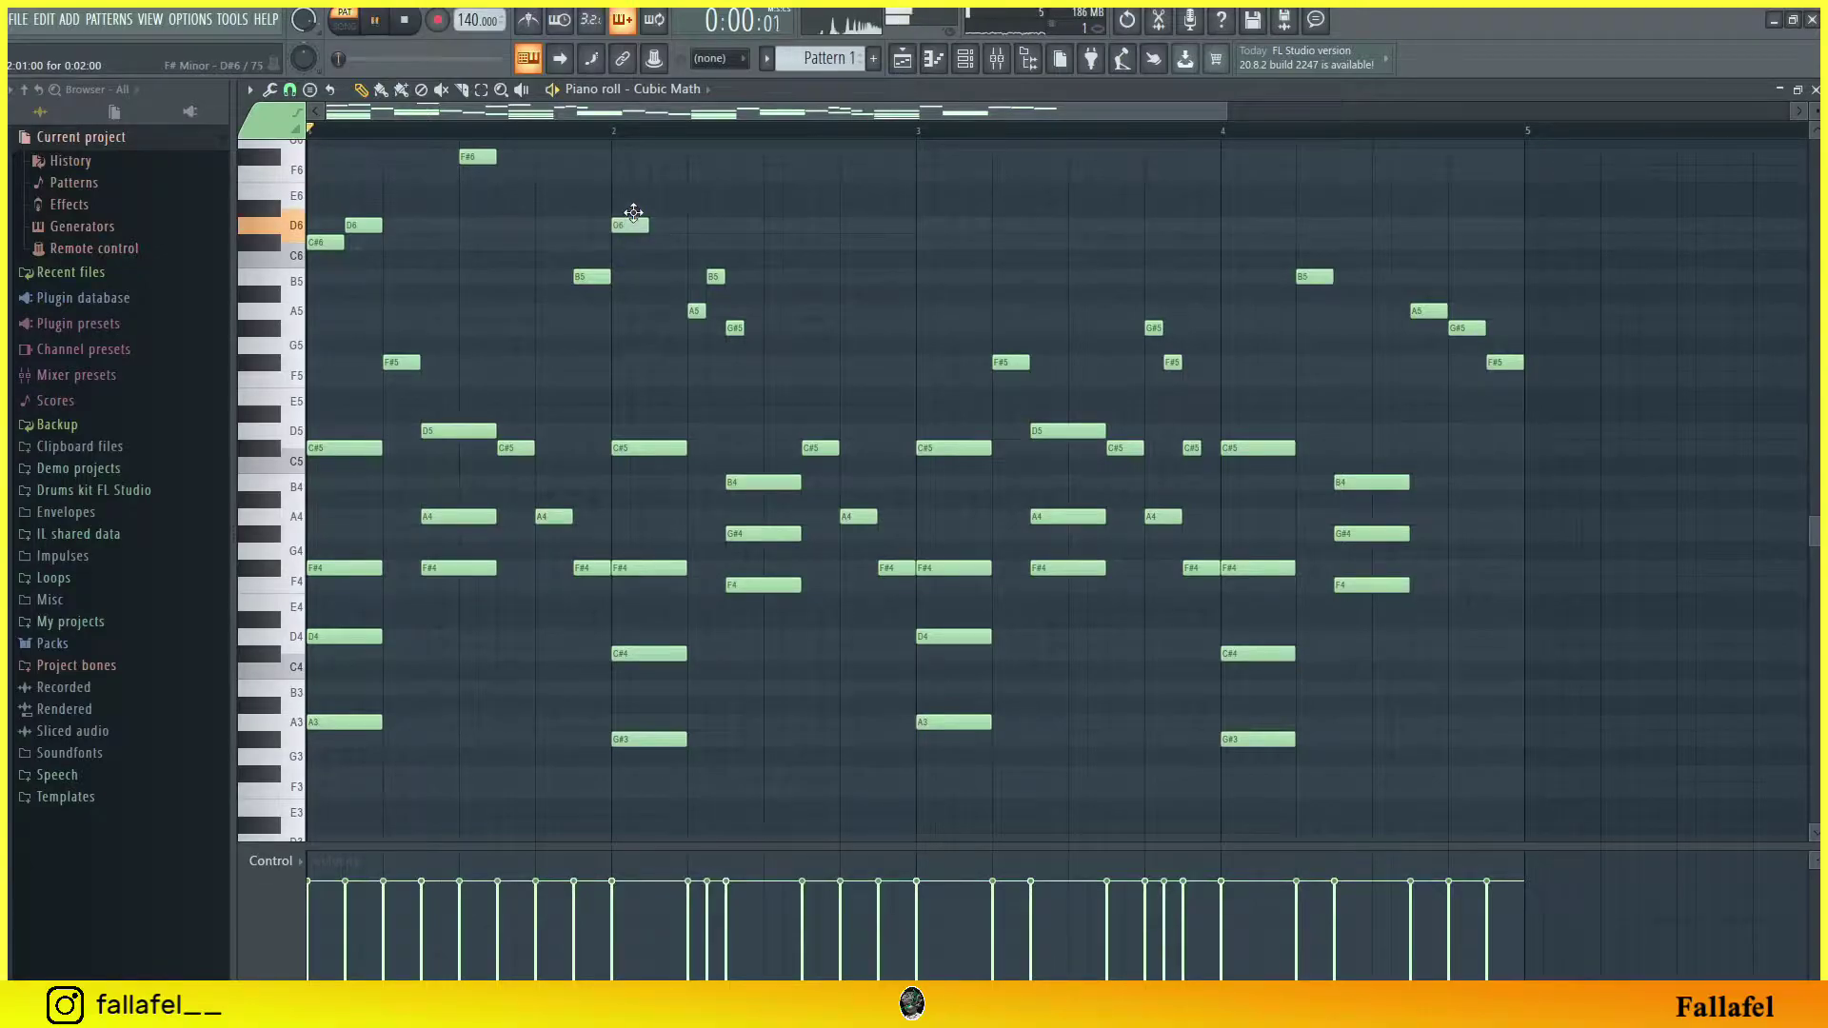
scroll(818, 247, "up", 3)
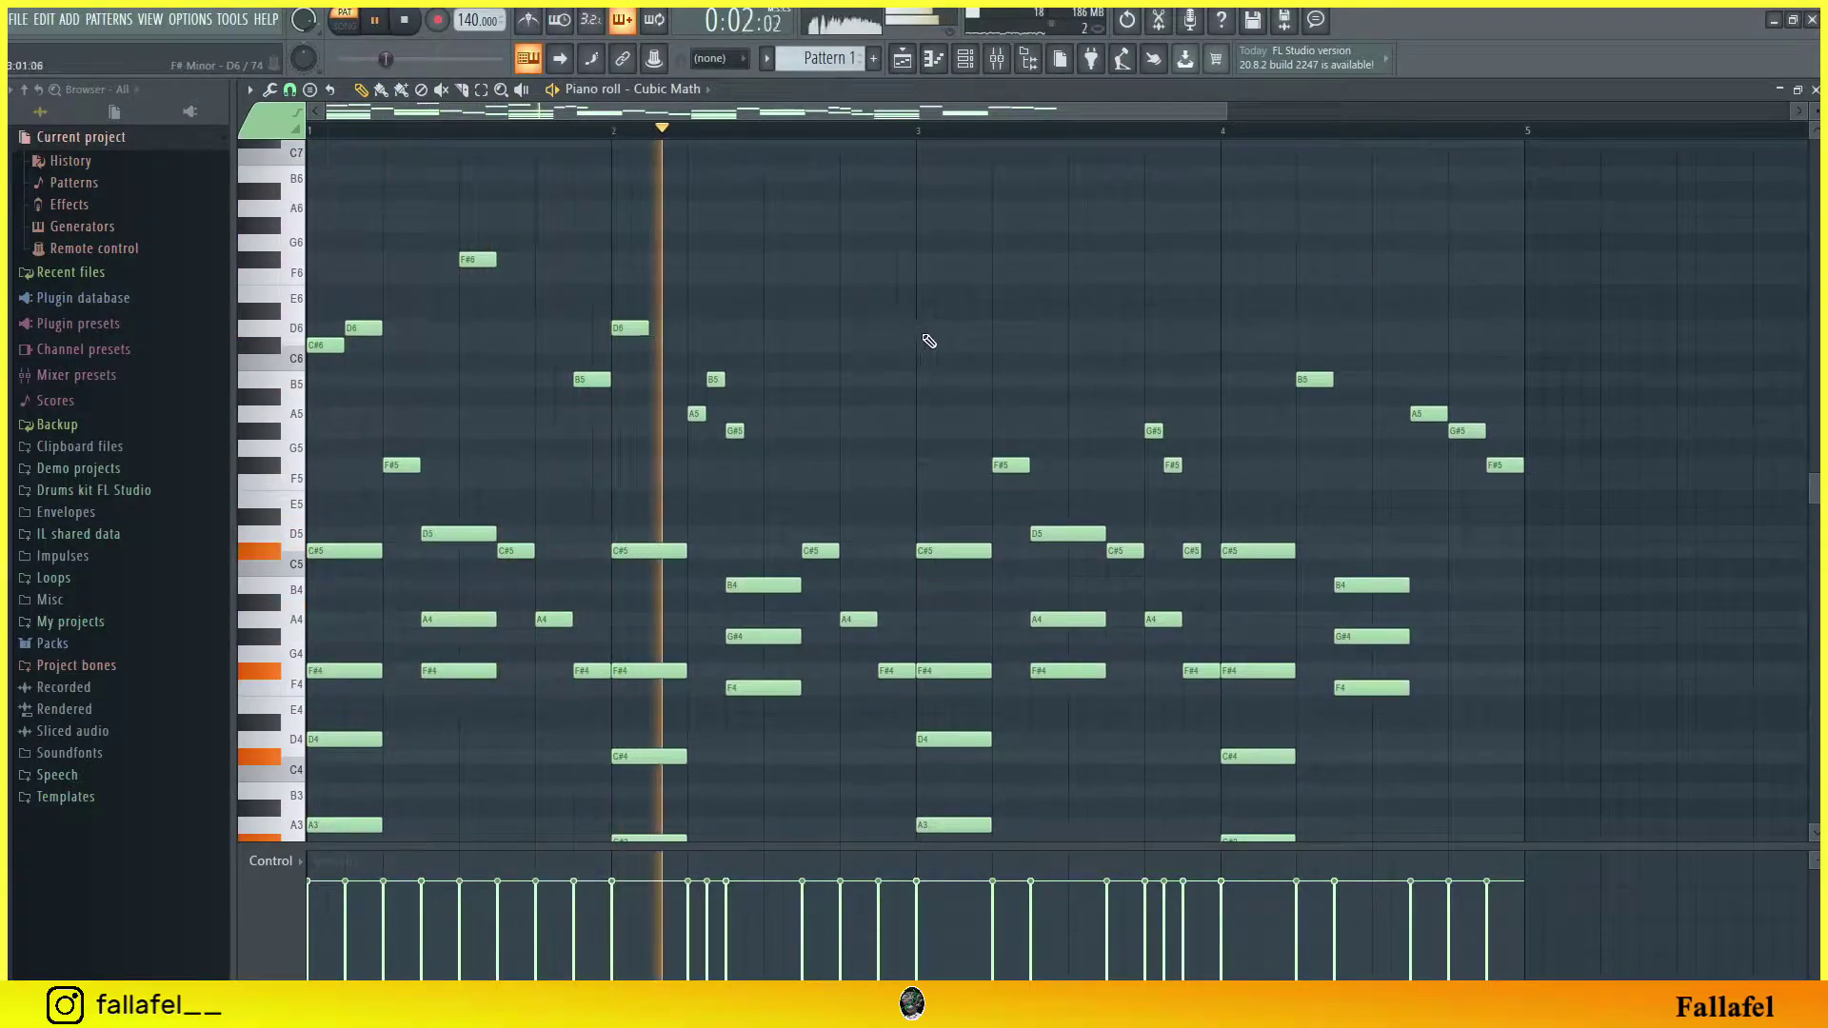
key("space")
left_click_drag(897, 467, 775, 463)
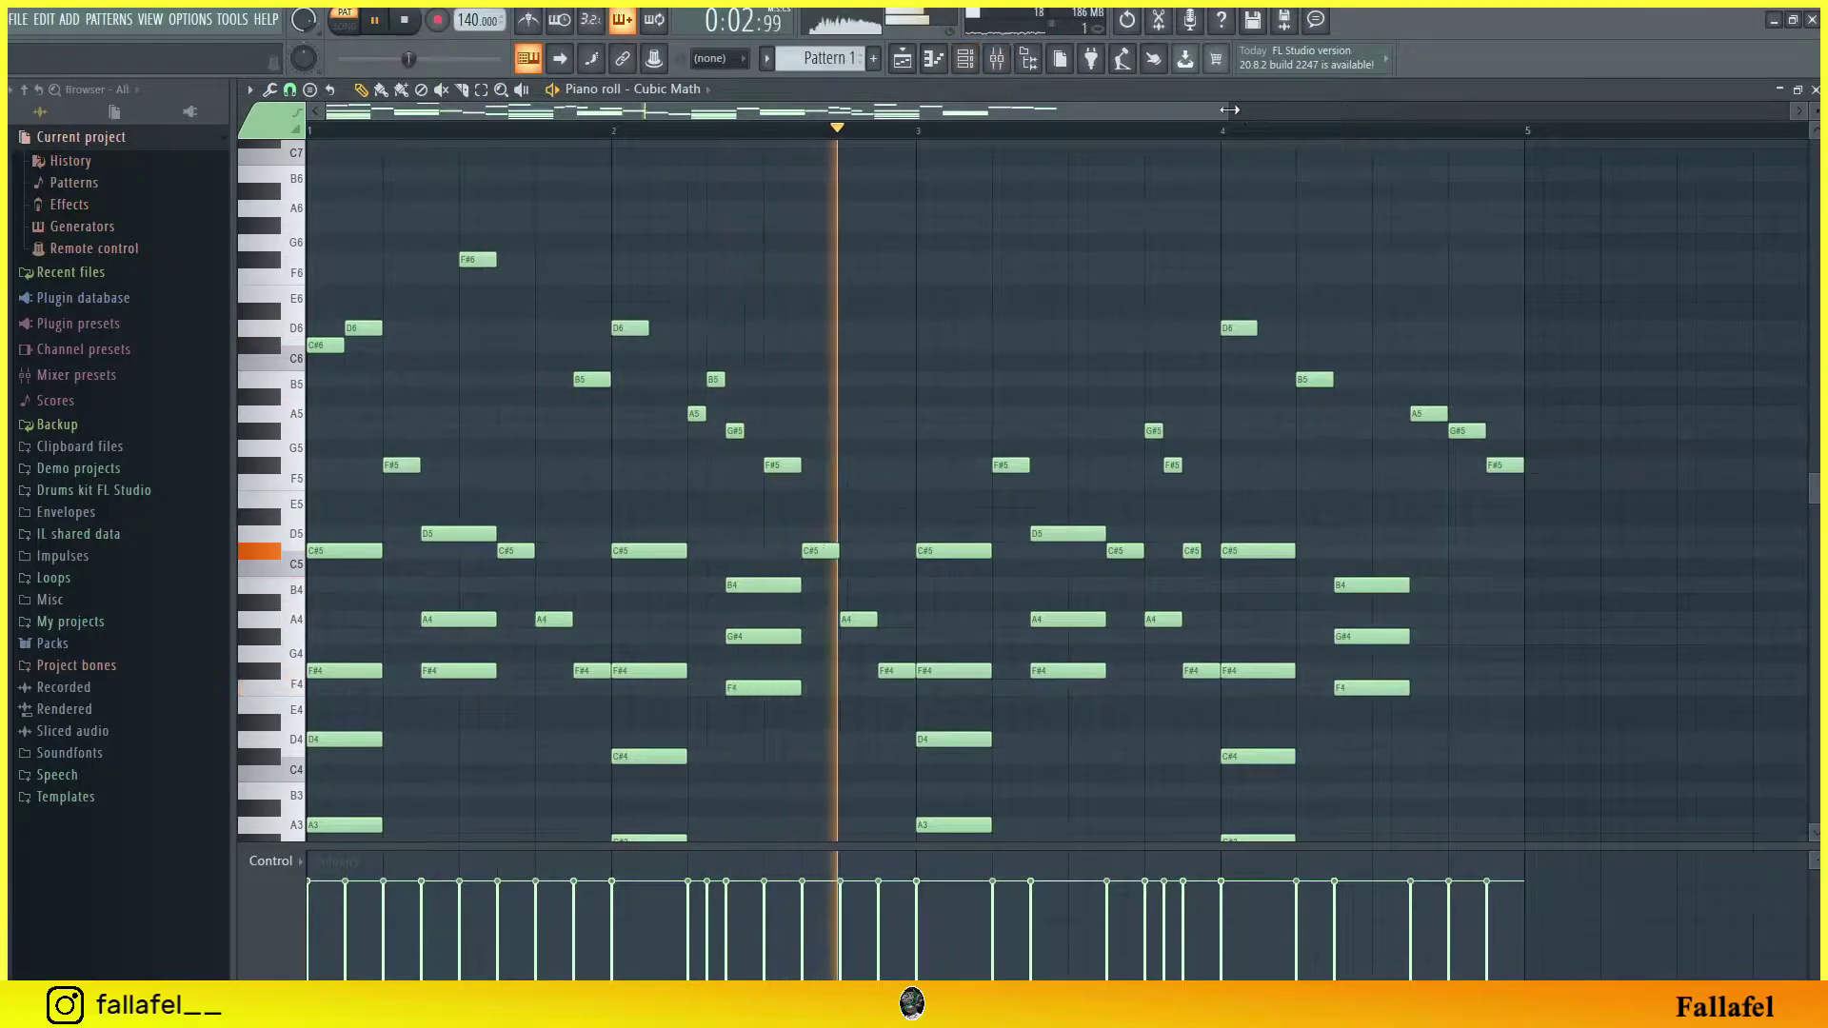
Step: Extend the Cubic Math melody to eight bars and play it back
left_click_drag(1332, 112, 1685, 111)
scroll(1069, 277, "down", 2)
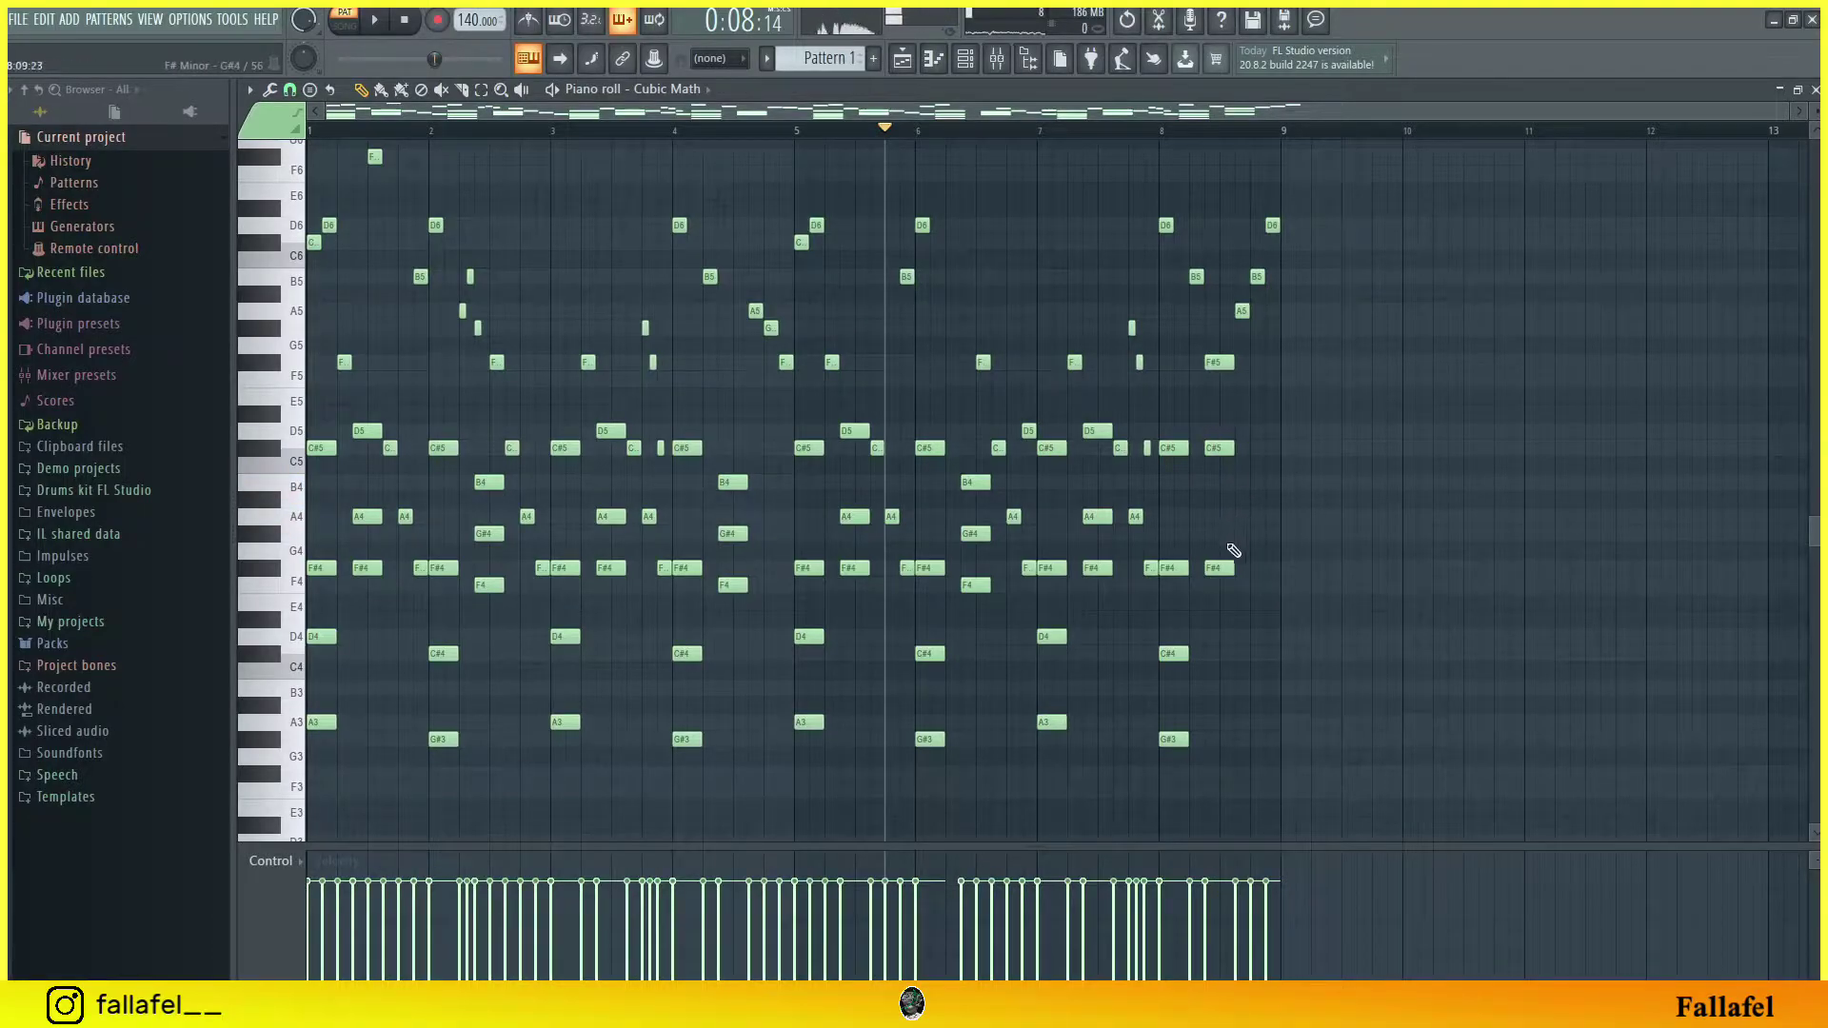
key("space")
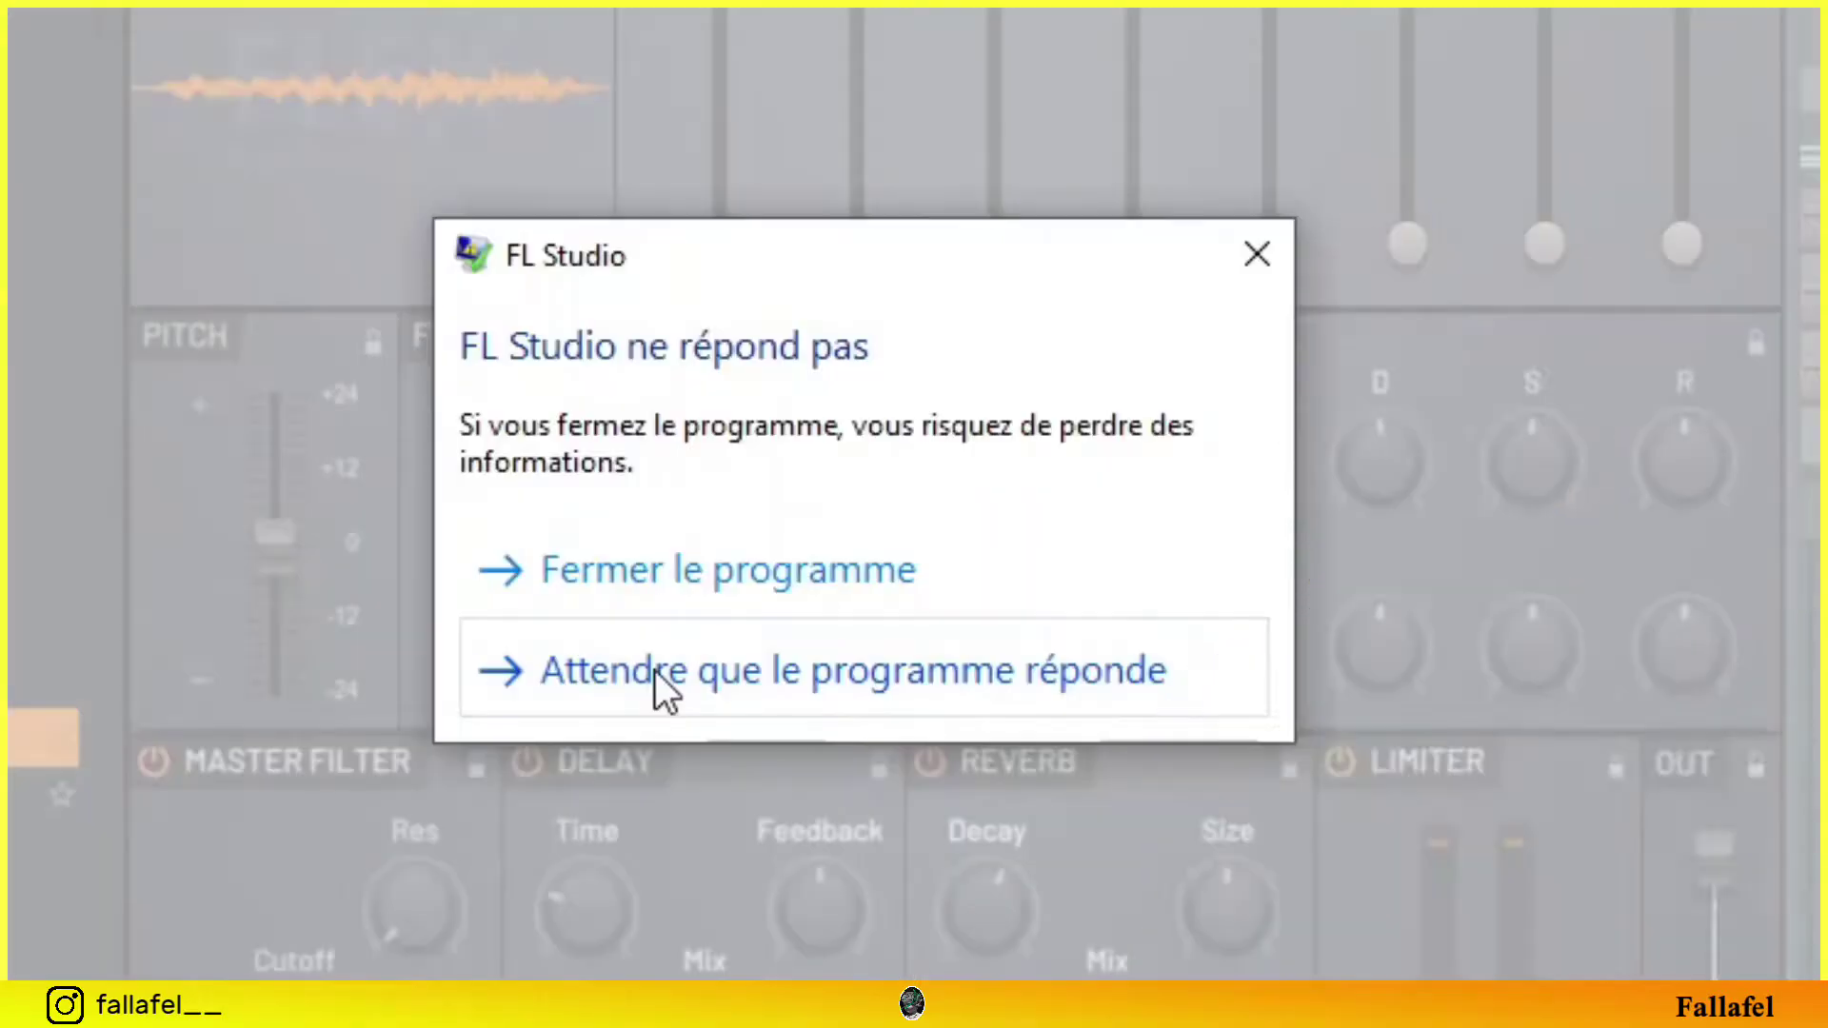
Step: Close the program that is not responding
left_click(670, 550)
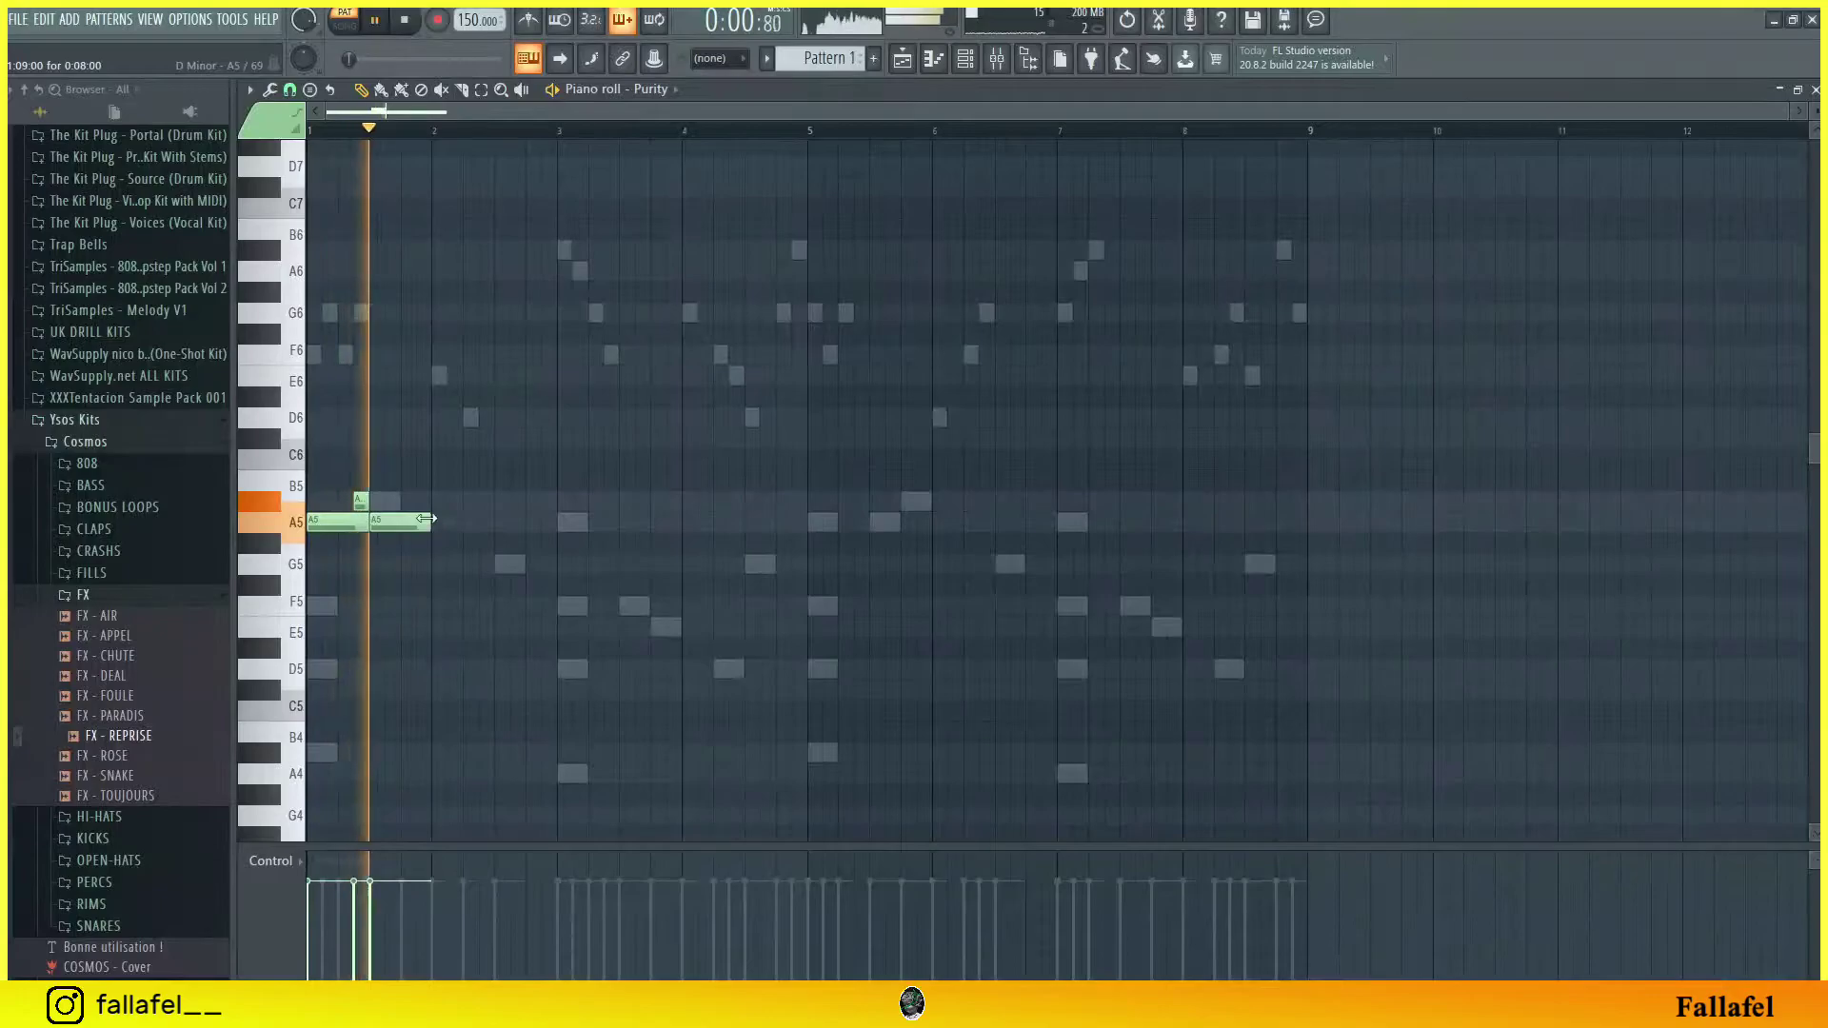
Step: Build the Purity counter-melody with A#5 ending bar 1, a short A5 late in bar 3, and a half-bar E6 opening bar 4
left_click_drag(366, 500, 423, 506)
key("space")
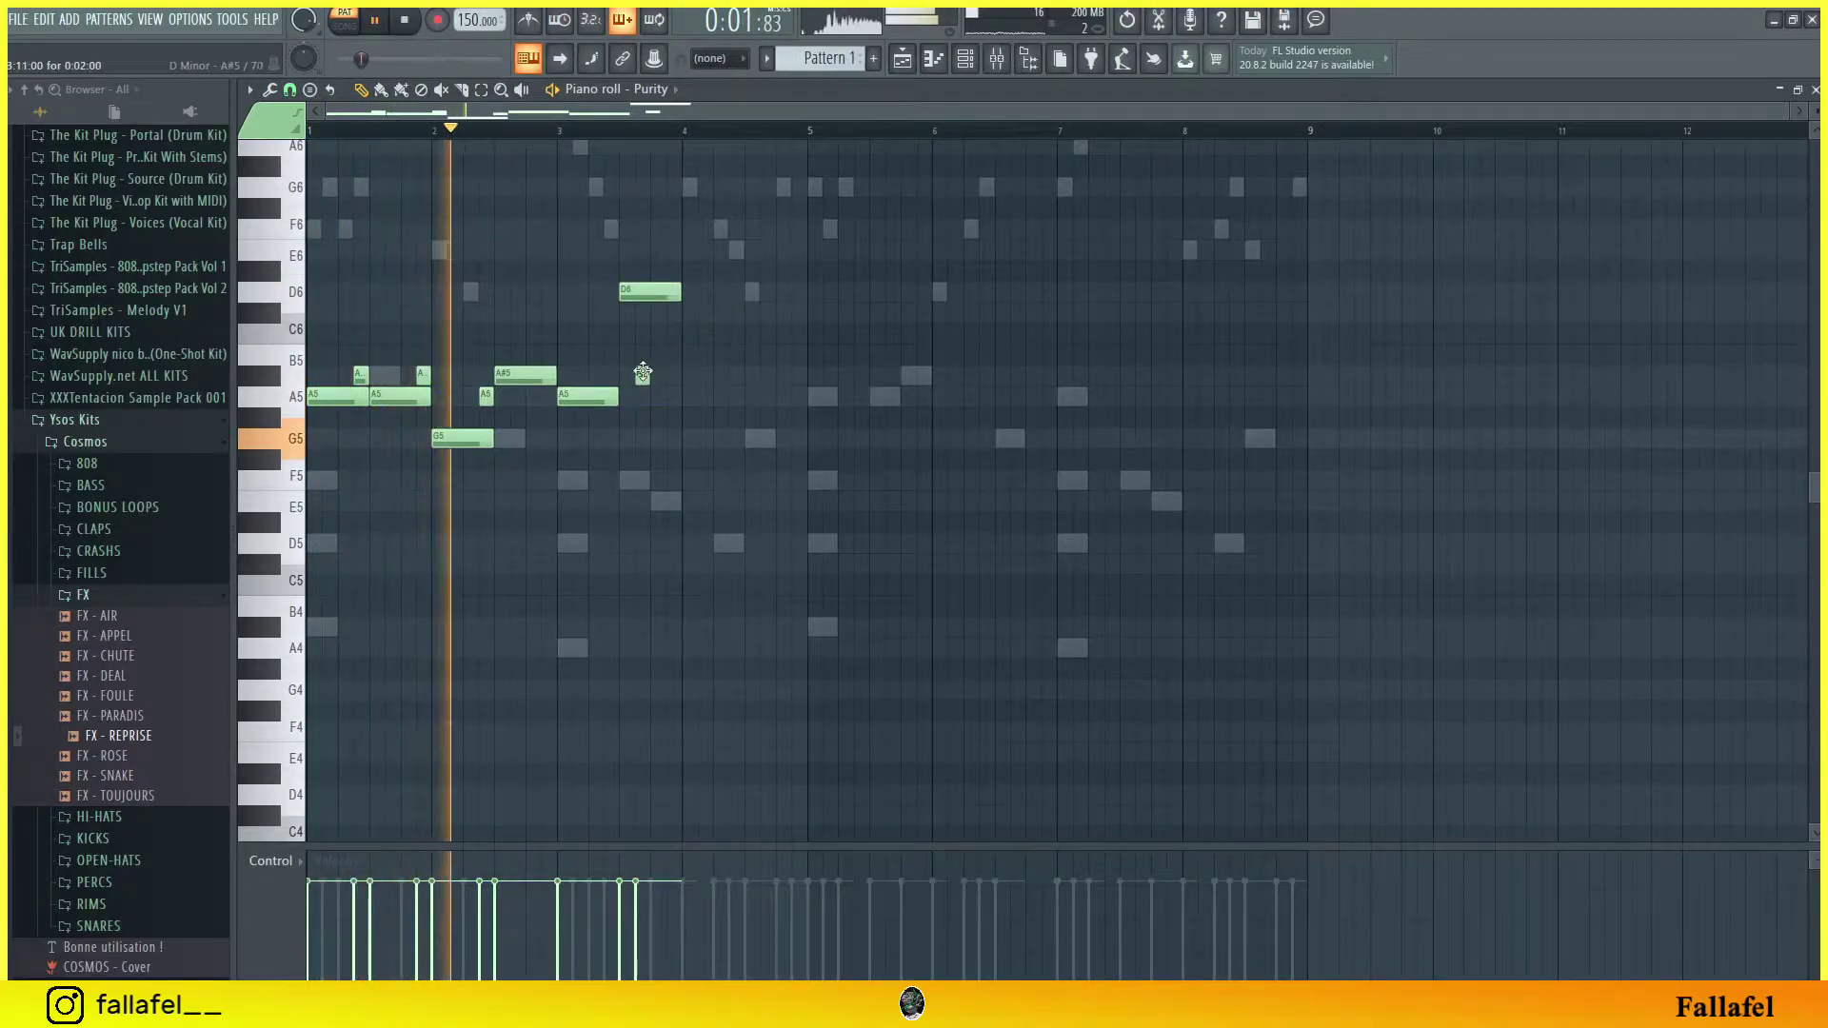
left_click_drag(642, 374, 641, 398)
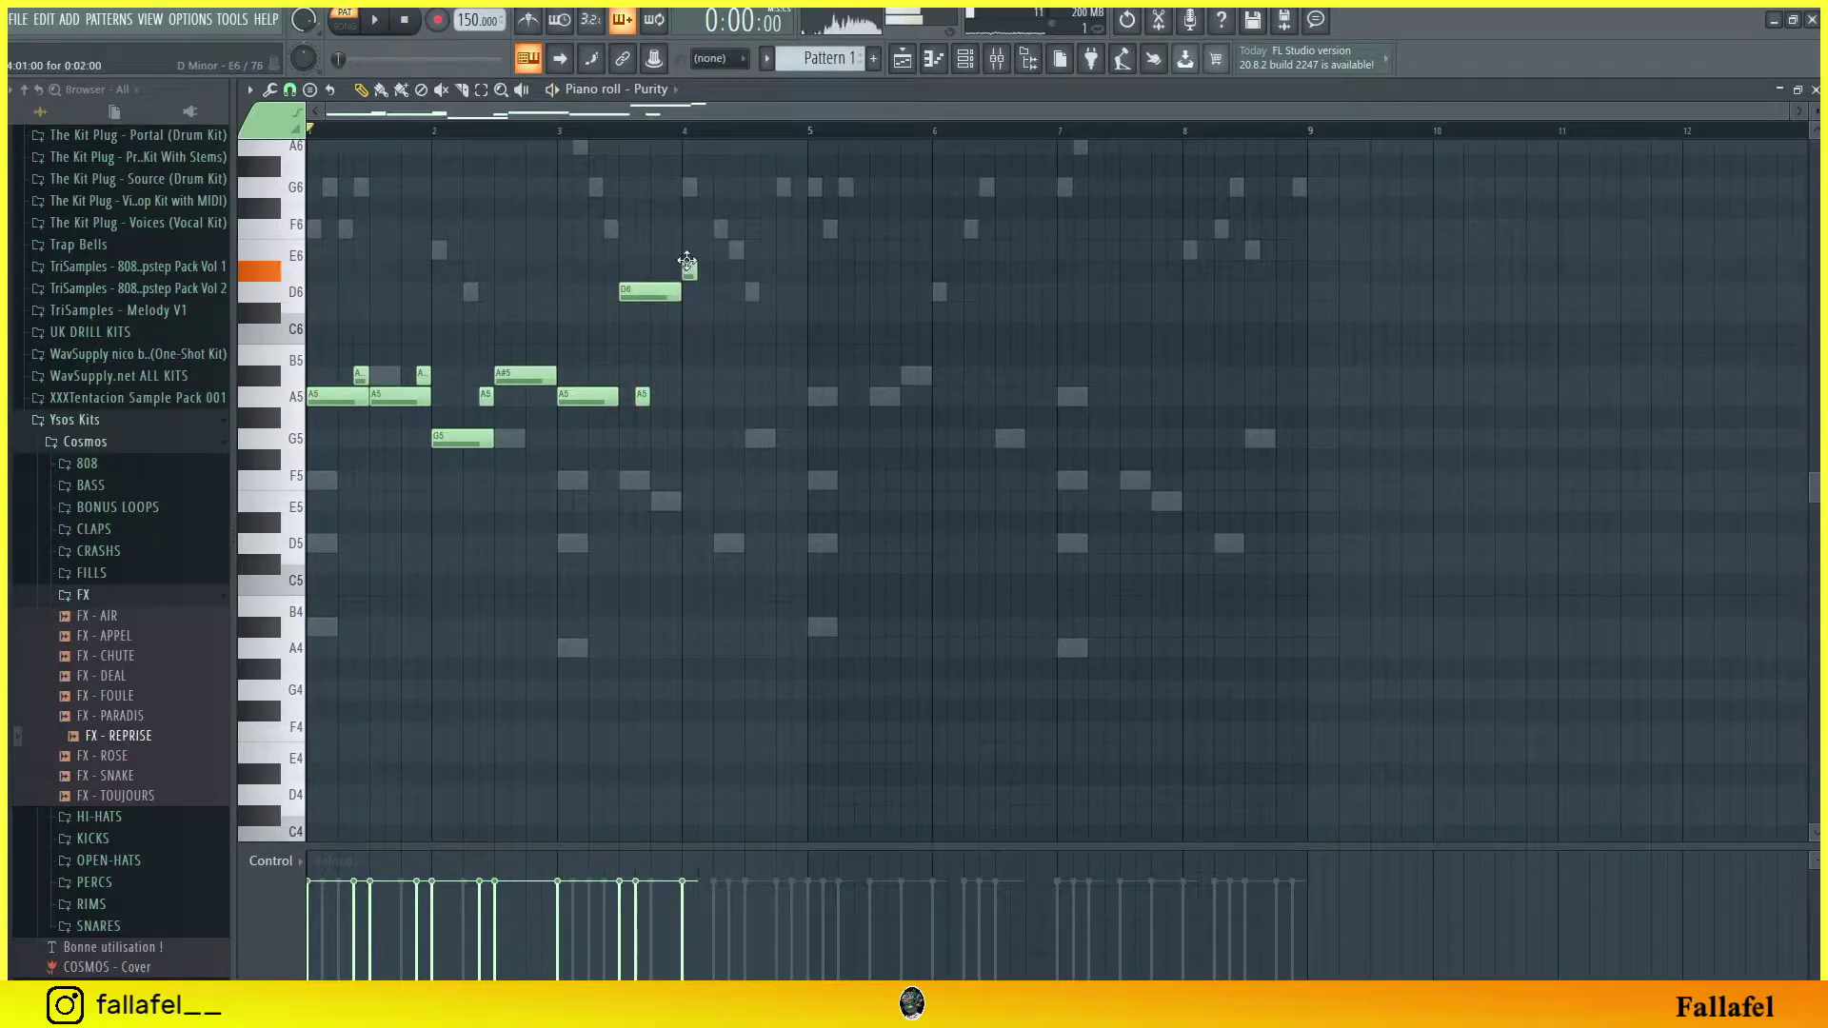
left_click_drag(696, 248, 744, 249)
scroll(756, 409, "up", 3)
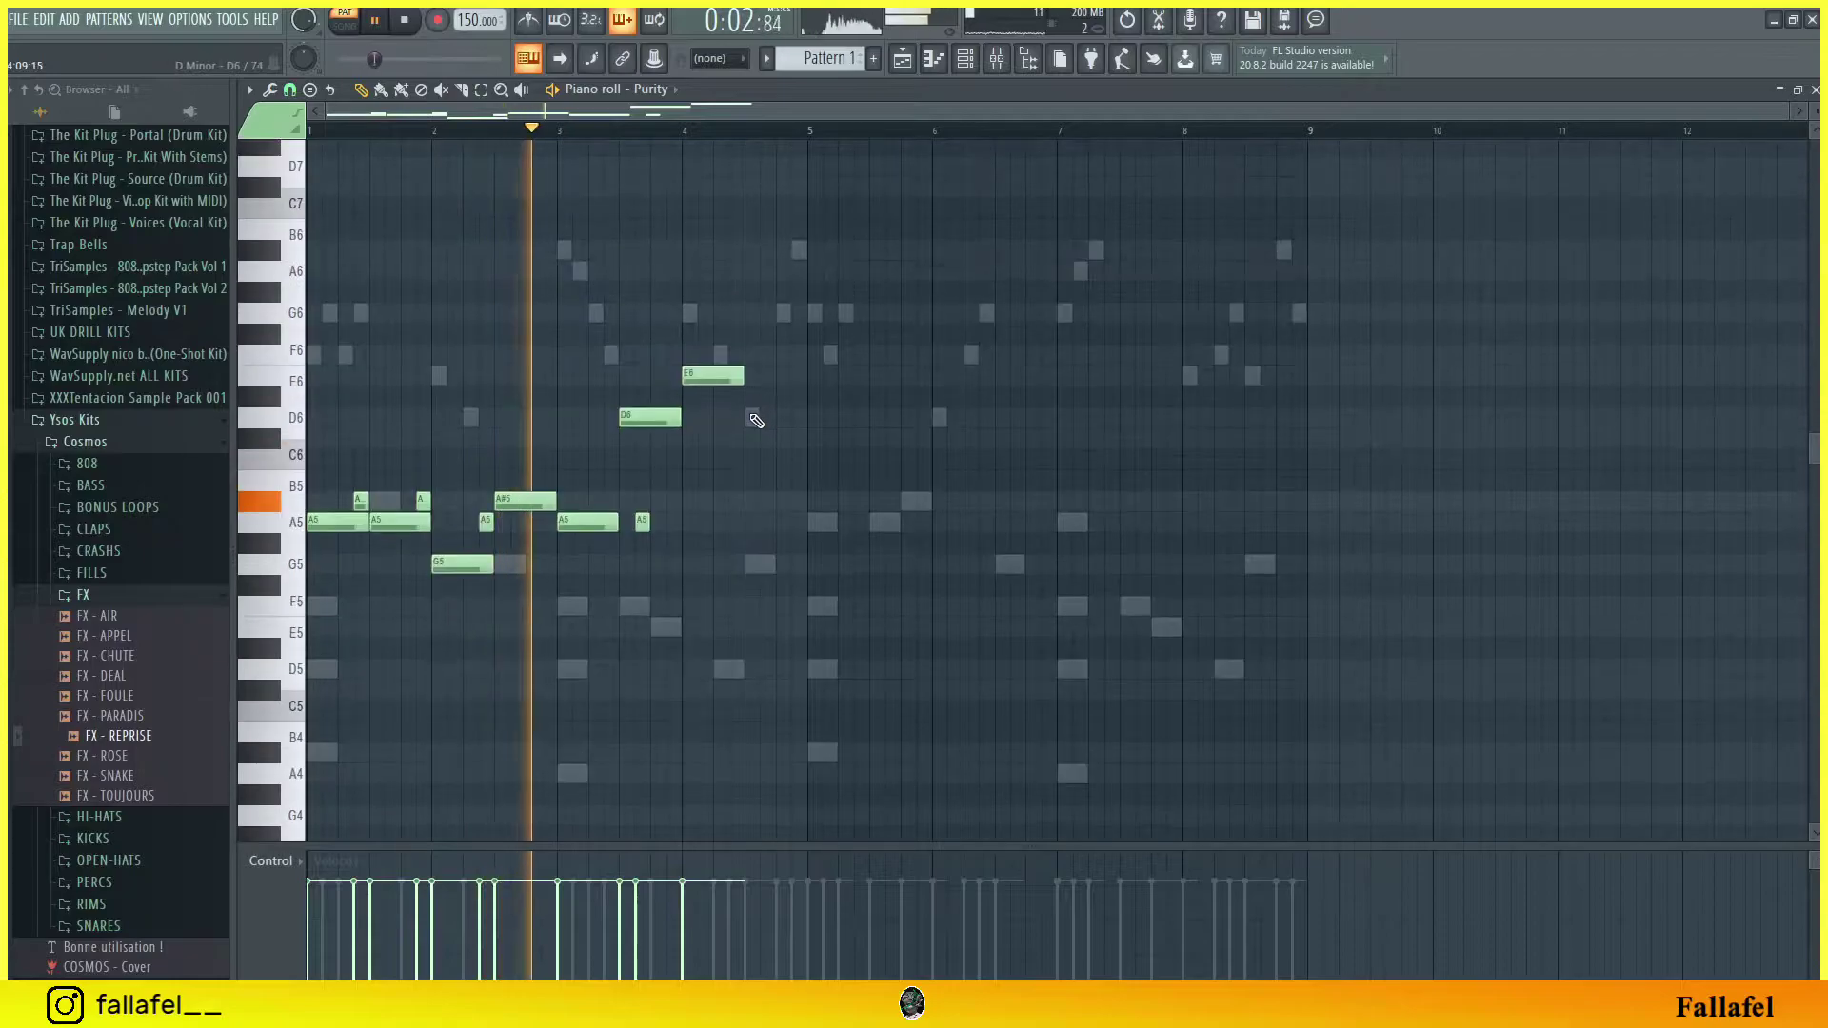
scroll(757, 428, "up", 2)
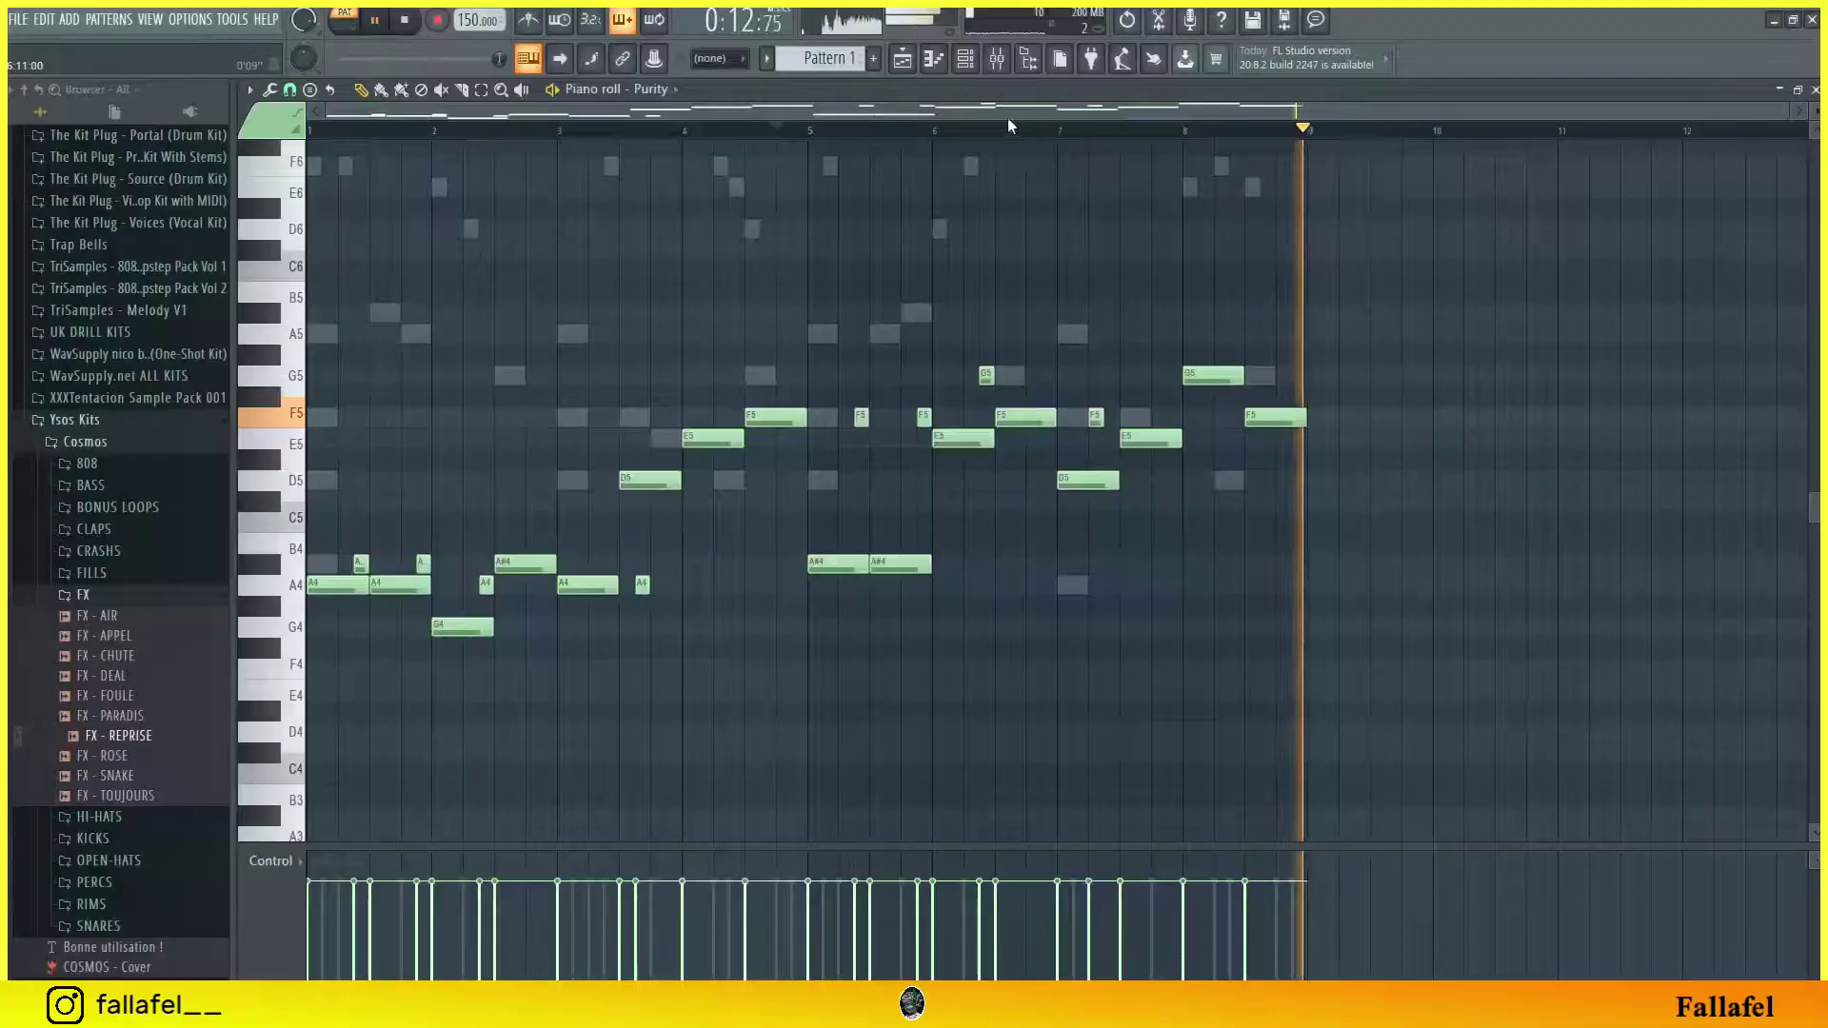
Step: Bring up the channel rack and select the Purity channel
left_click(965, 59)
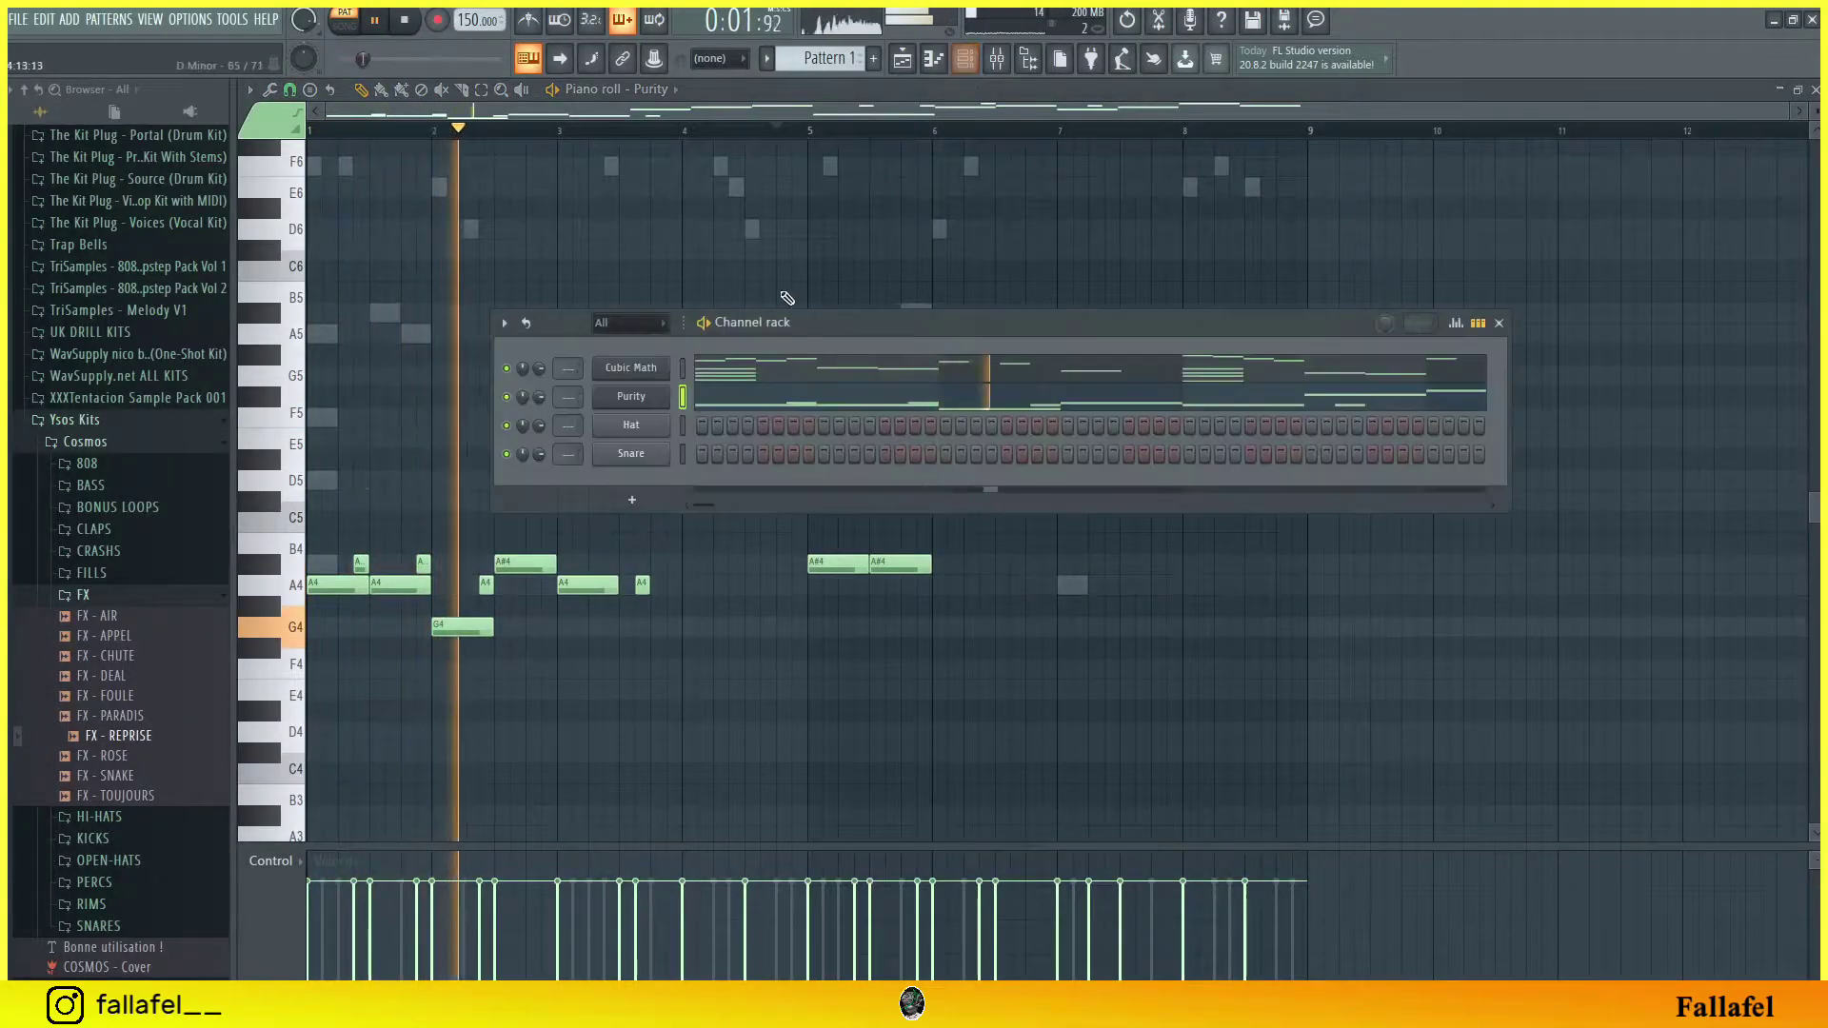
left_click(651, 392)
left_click(507, 308)
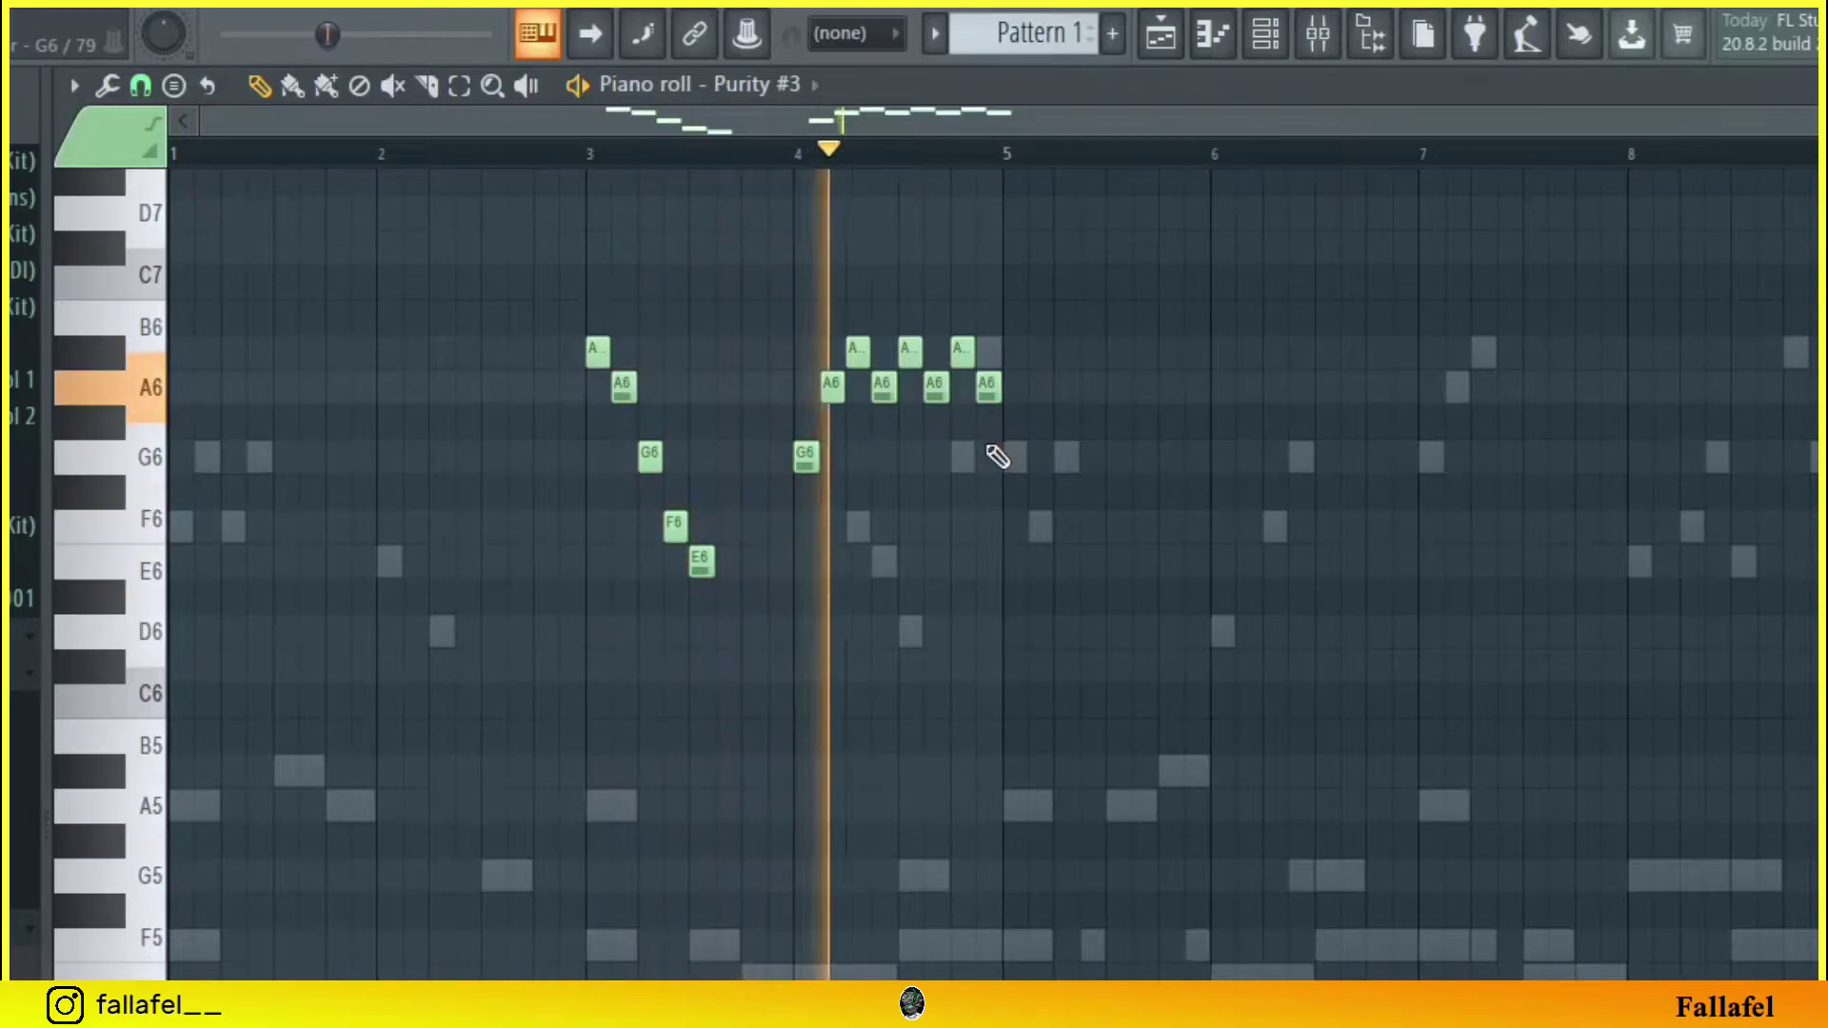
Step: Add a short D6 closing bar 8 in the Purity #3 piano roll, raise the whole part one octave and play it back
key("space")
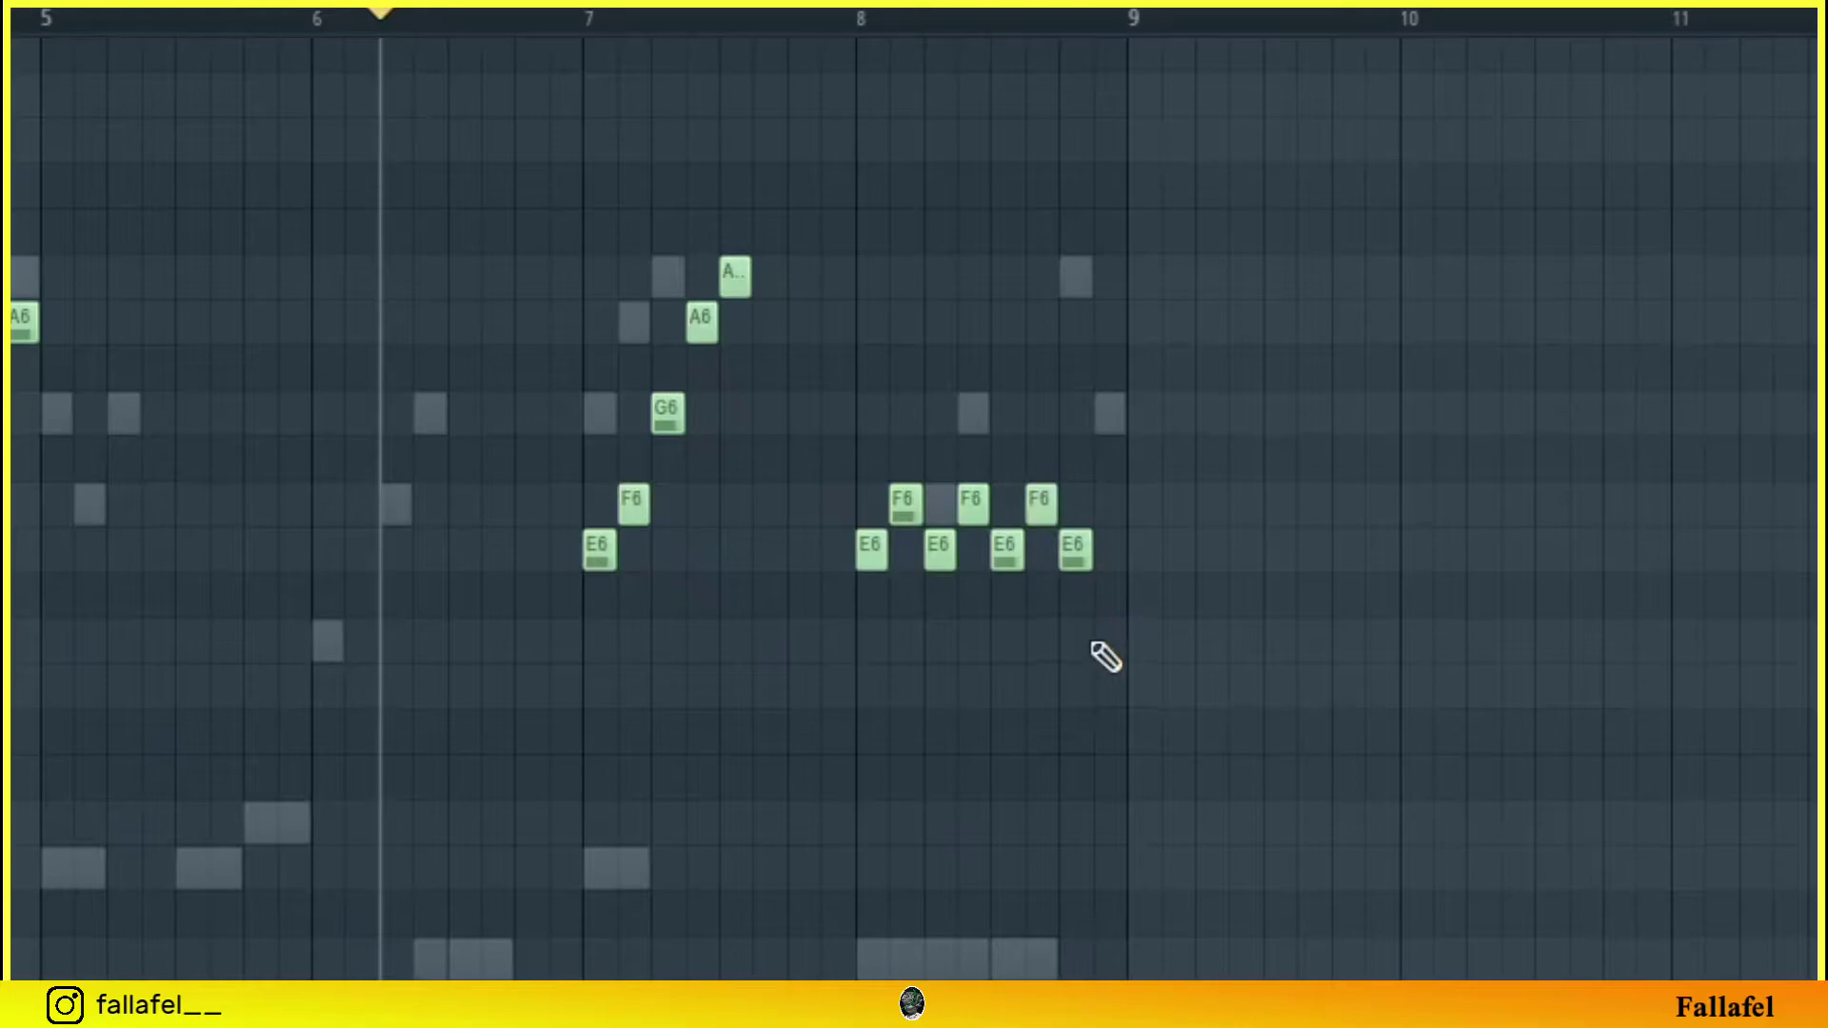
left_click_drag(1106, 649, 1141, 649)
key("space")
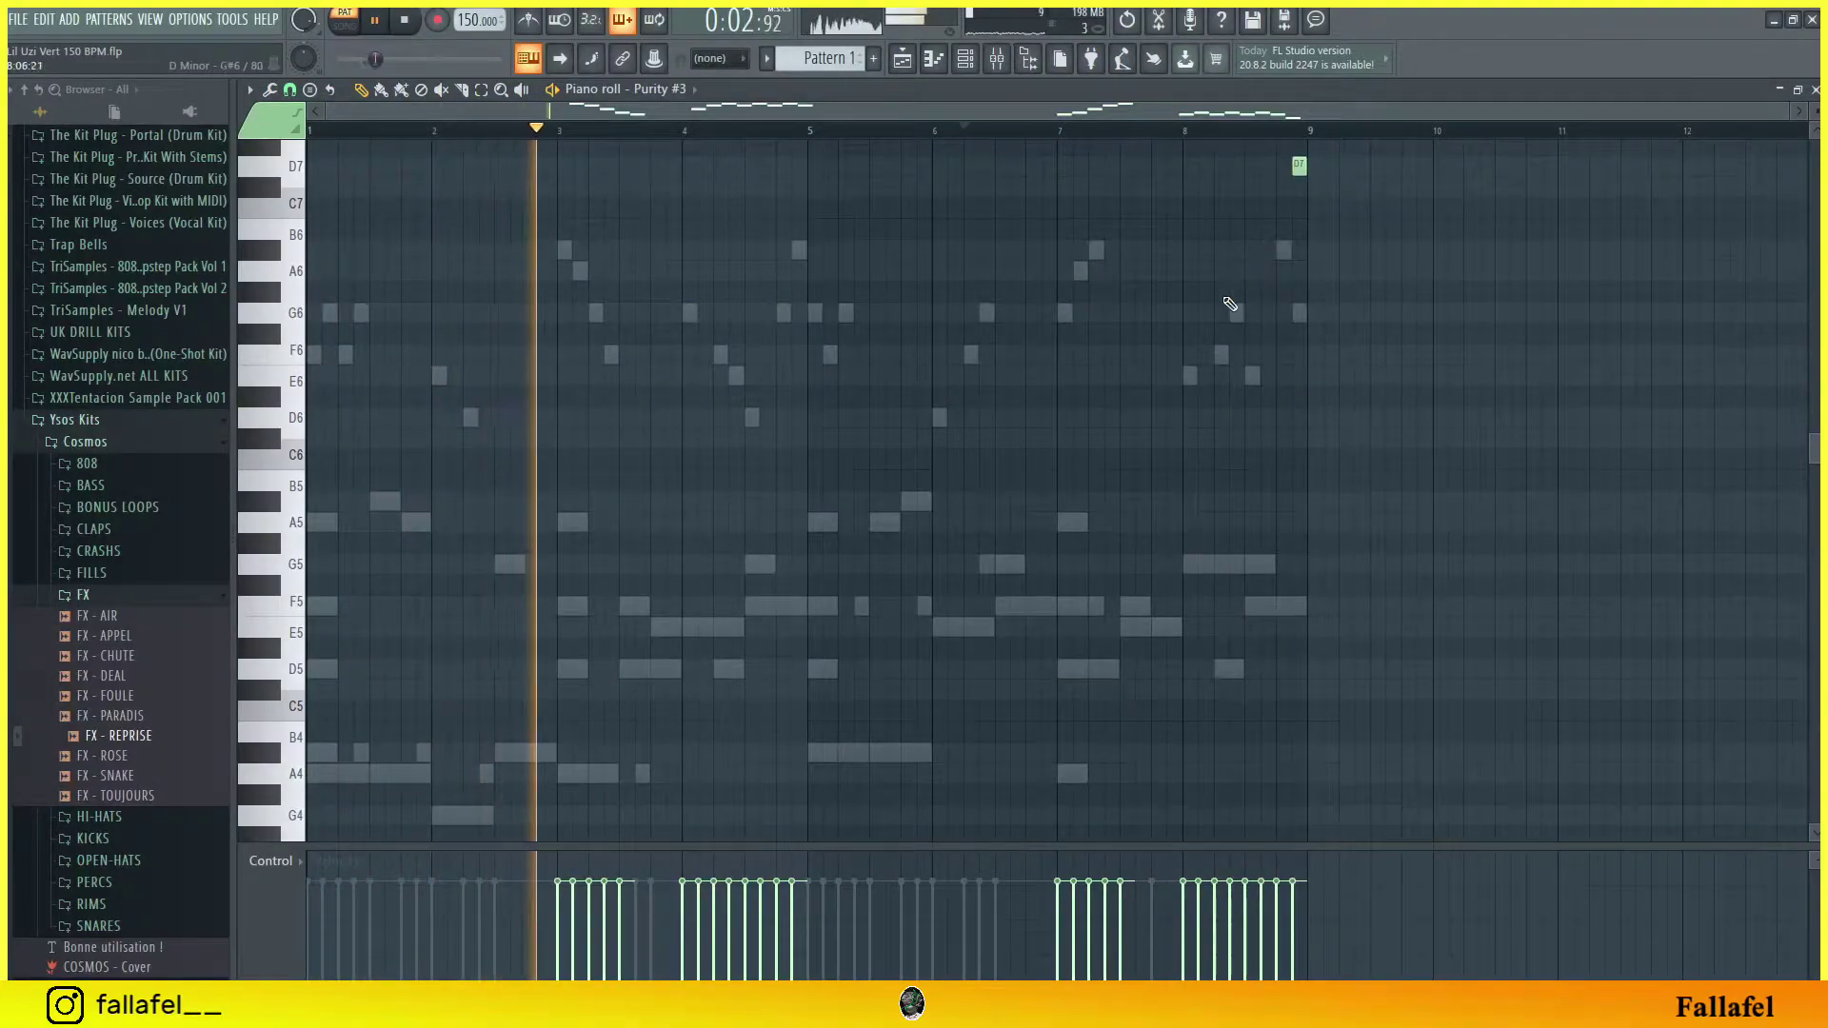
scroll(1138, 371, "up", 5)
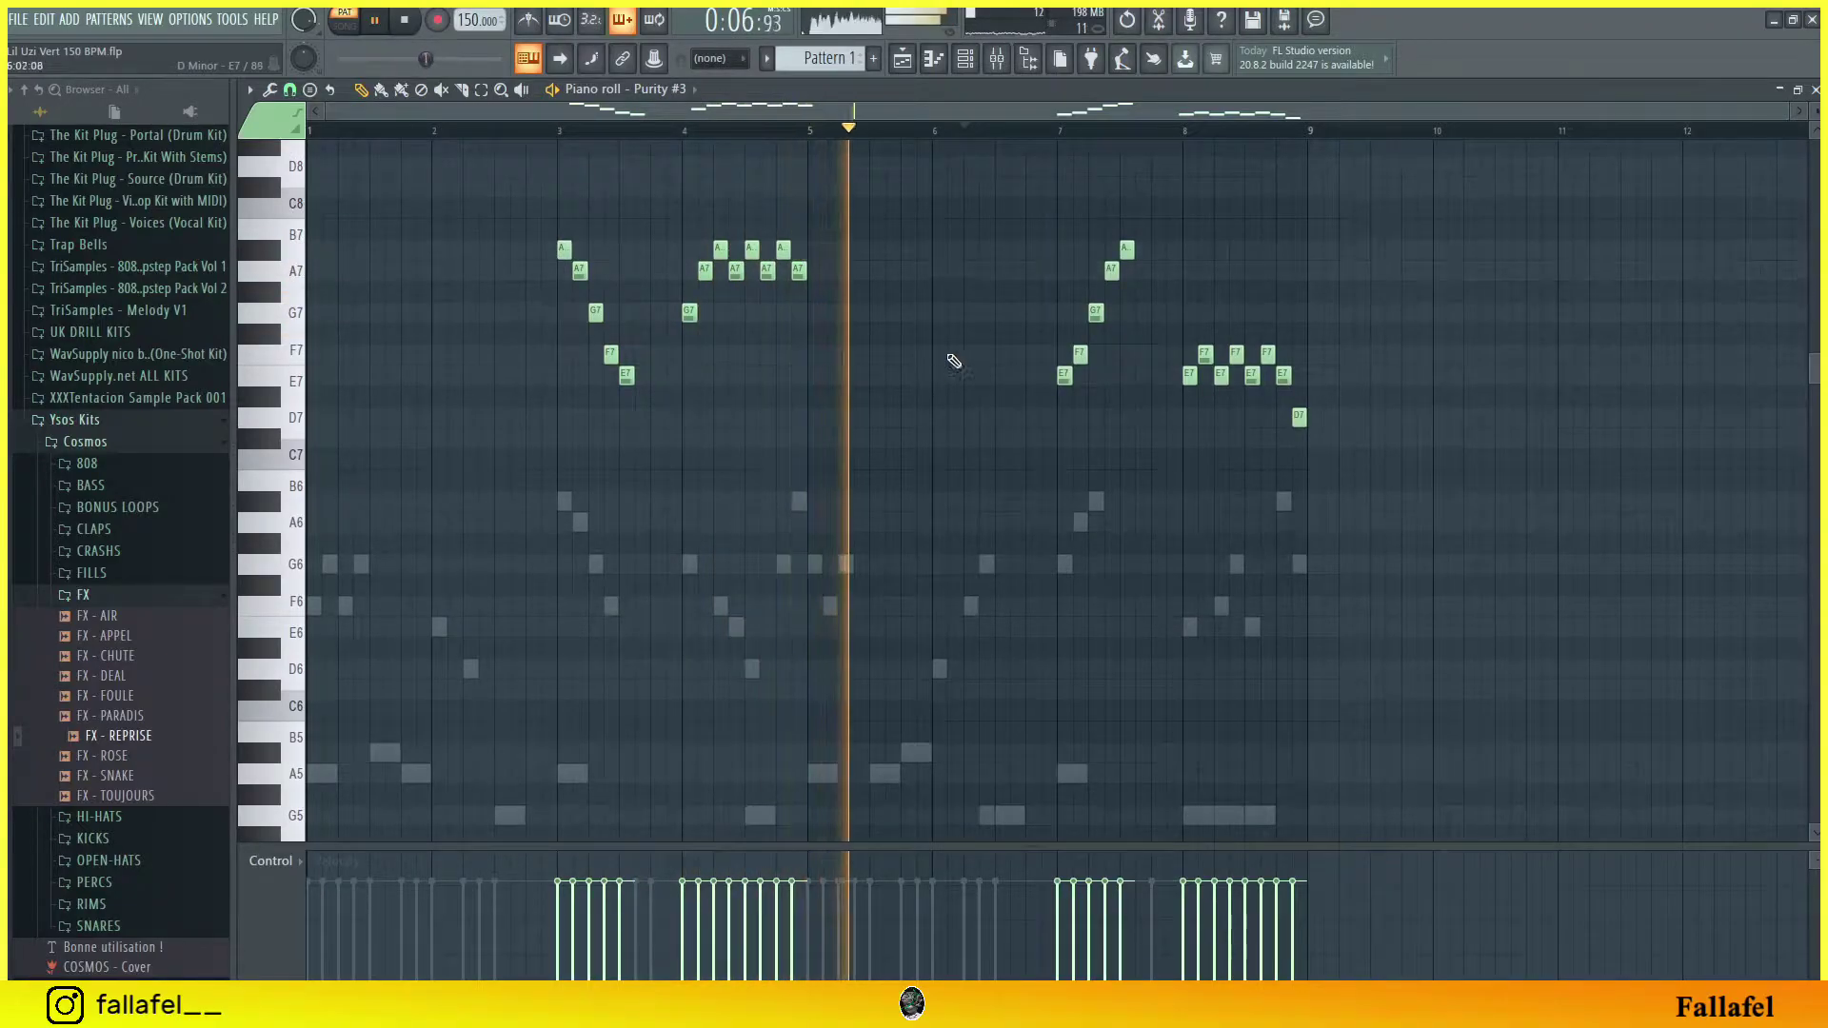
left_click(998, 60)
left_click(998, 60)
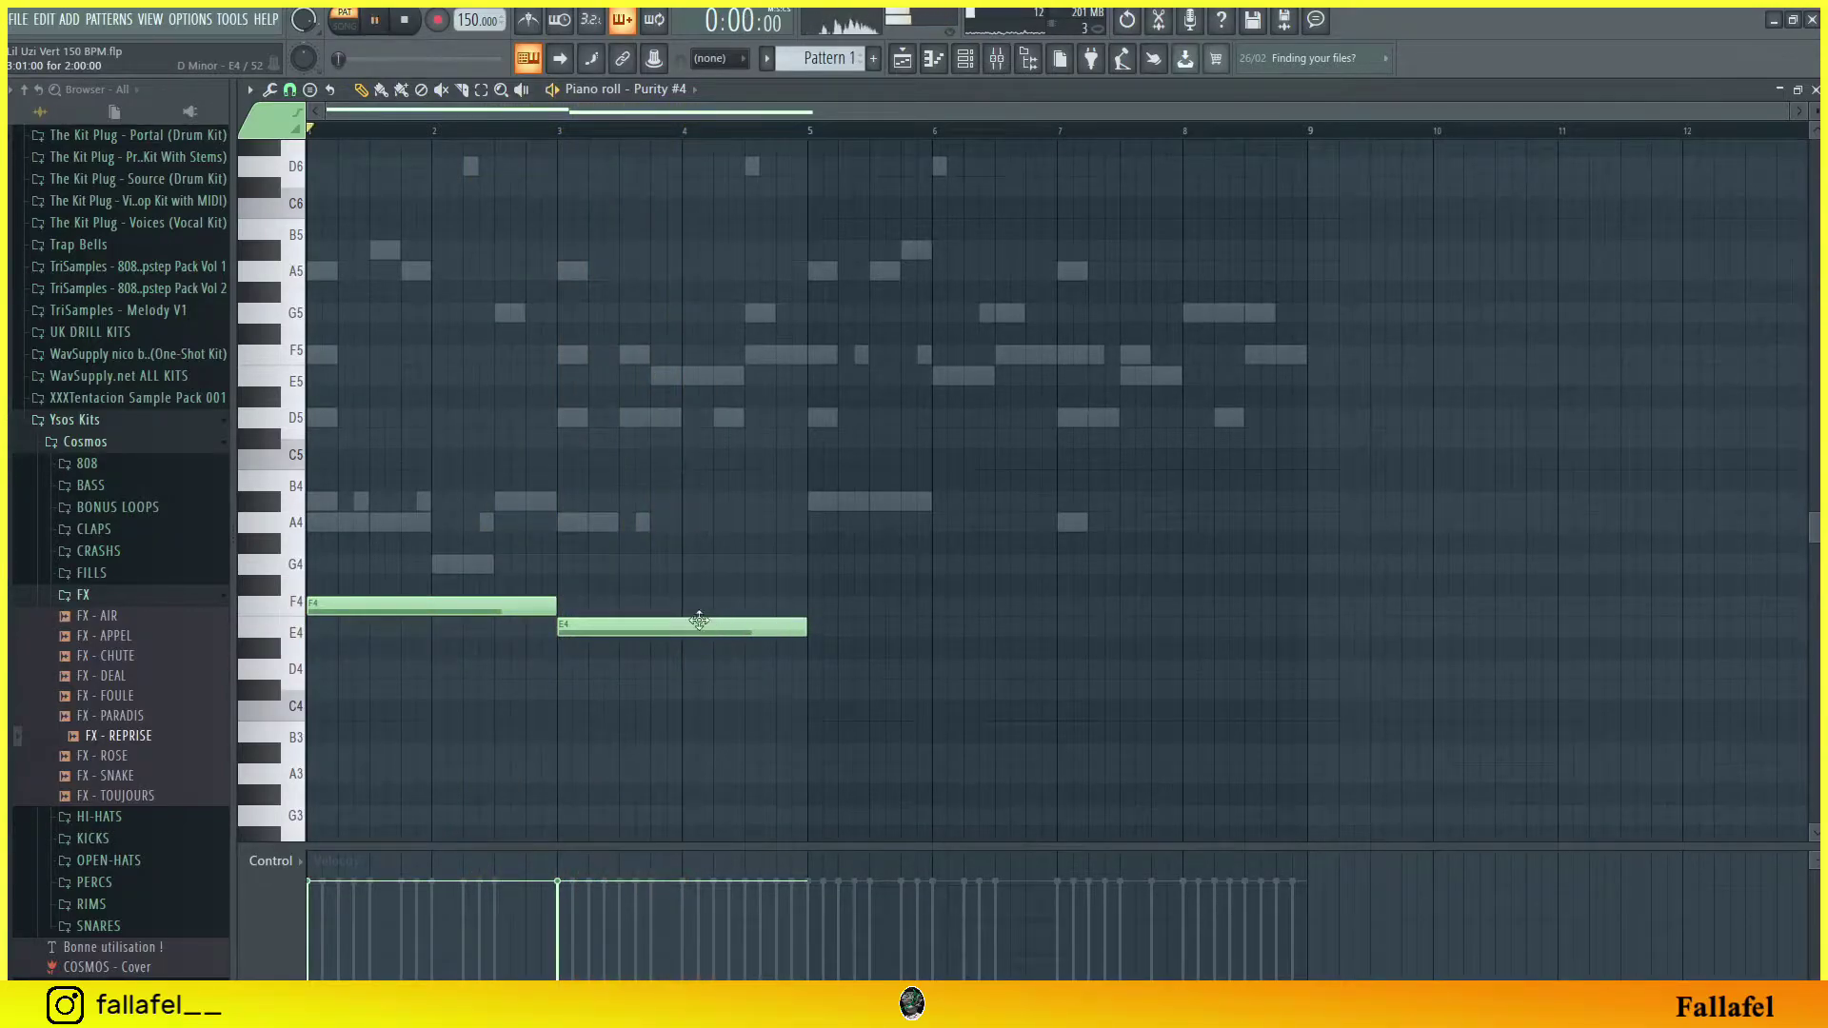
Step: Shorten the opening F4 note in the Purity #4 piano roll to one bar during playback
key("space")
left_click_drag(412, 603, 430, 604)
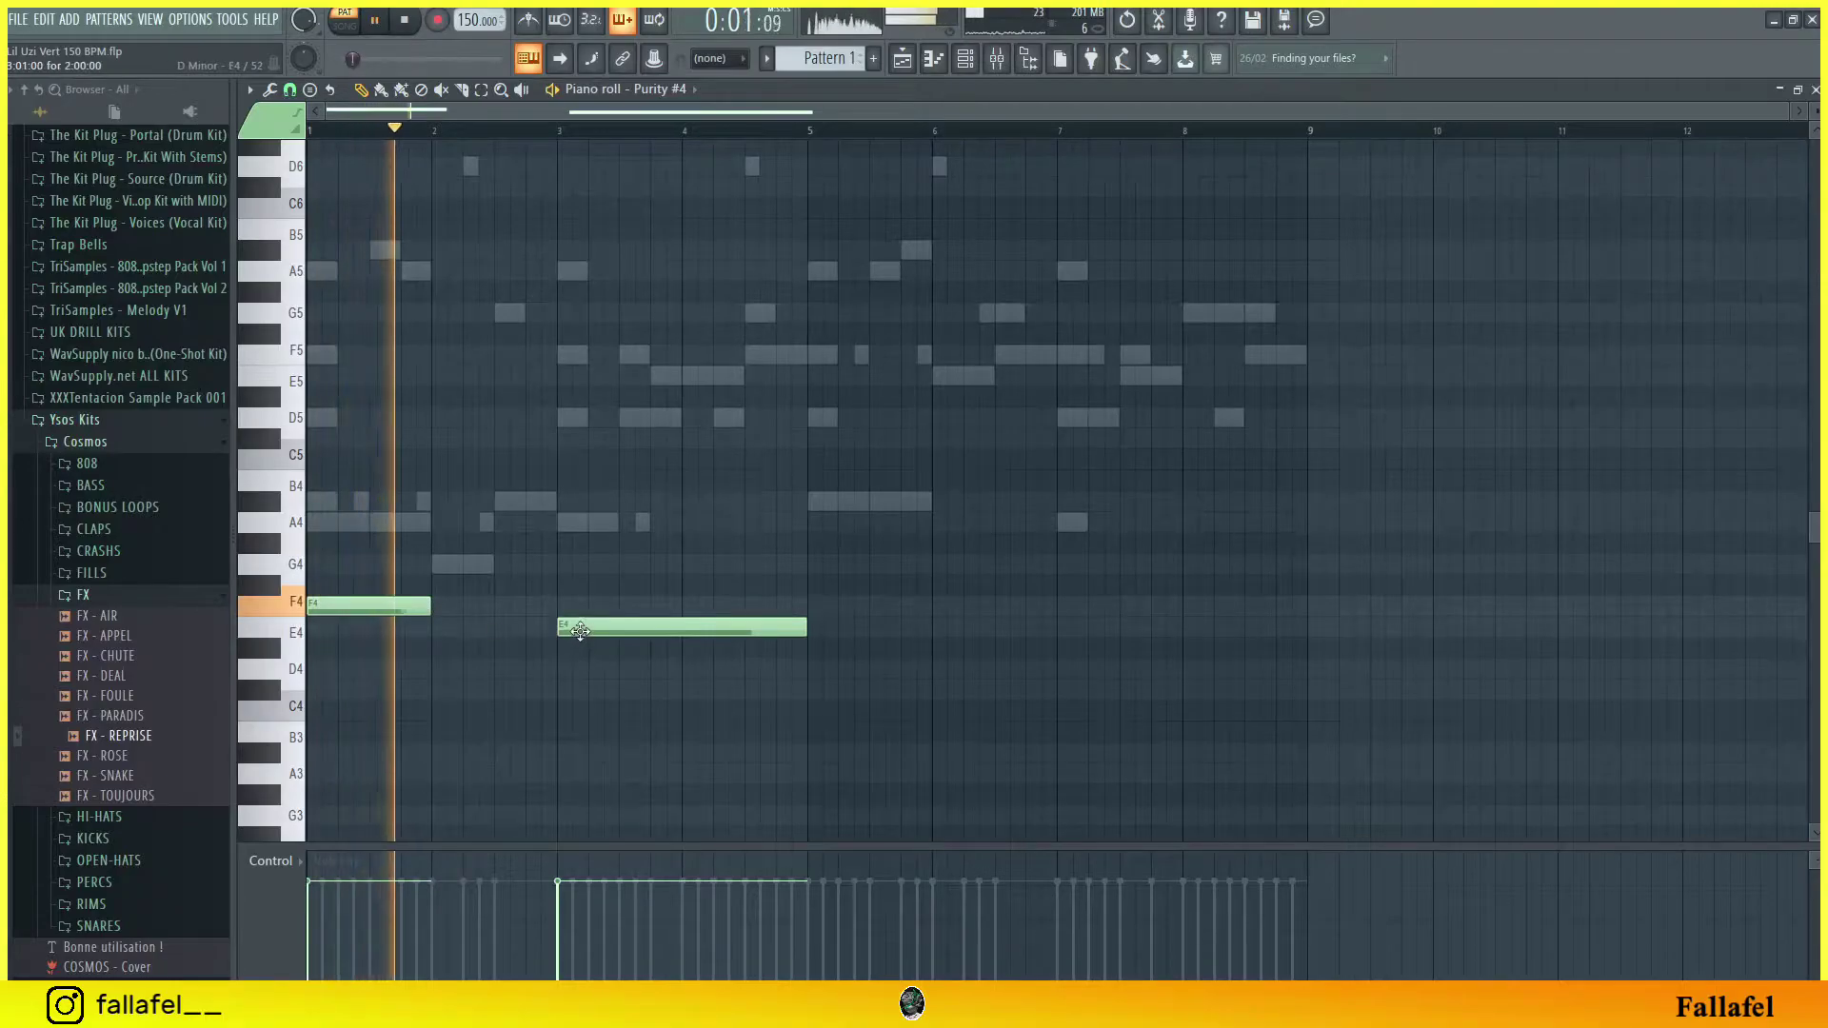
Step: Move the E4 note to bar 2 at one bar long and add one-bar G4 and A4 notes in bars 3 and 4
left_click_drag(622, 626, 481, 624)
key("space")
left_click_drag(680, 627, 557, 620)
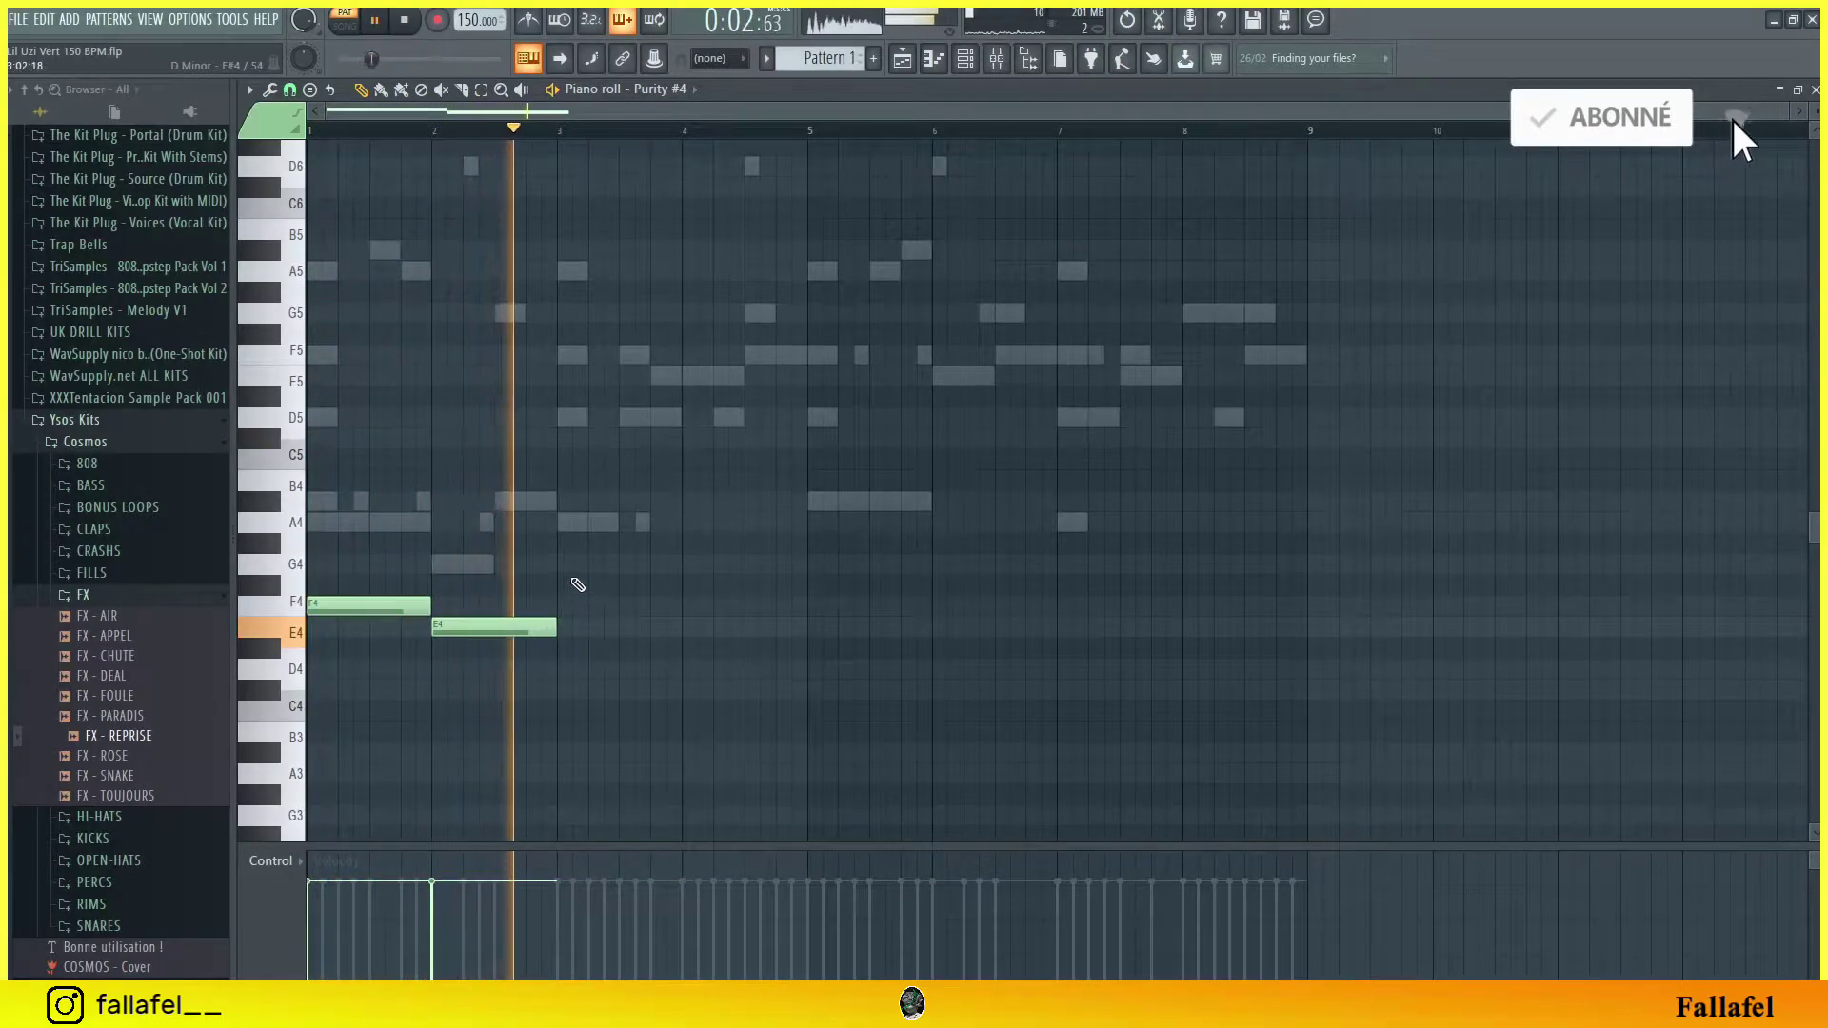
left_click(573, 563)
left_click(709, 522)
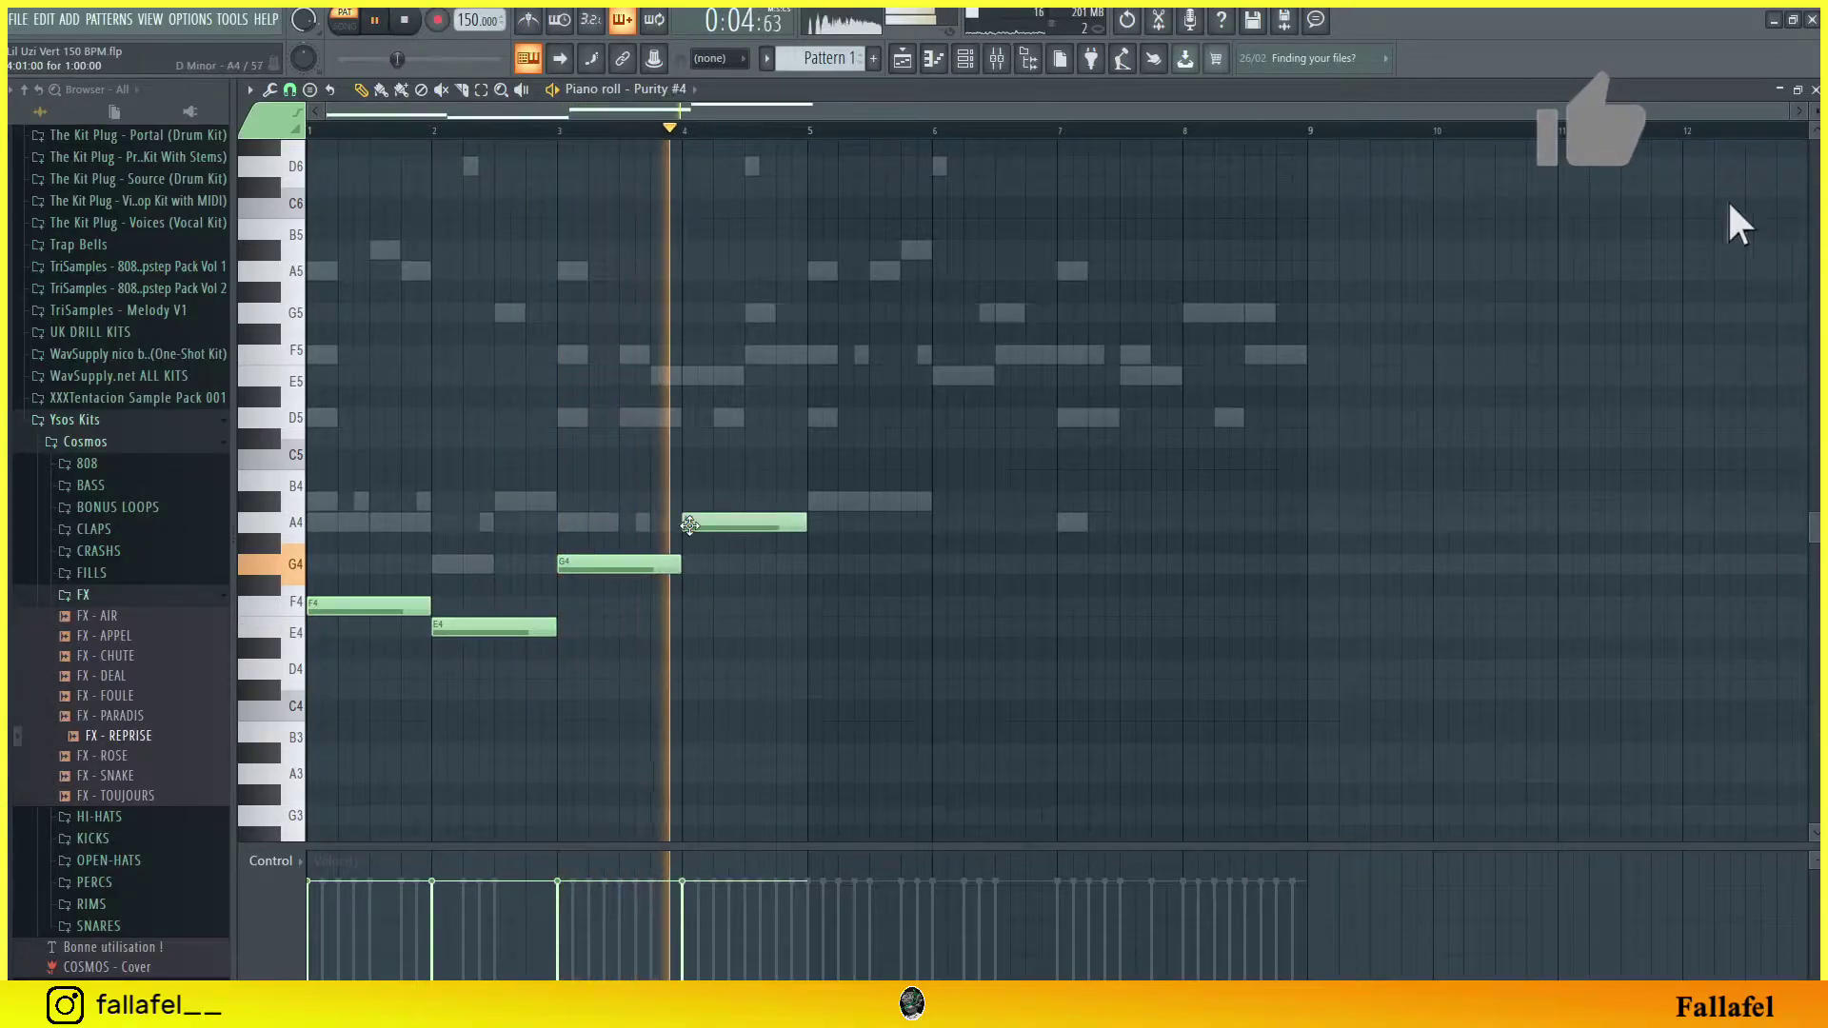
Step: Lower the Purity #4 part one octave, play it back, and start the closing half-bar G3 at the middle of bar 8
key("space")
key("ctrl+Down")
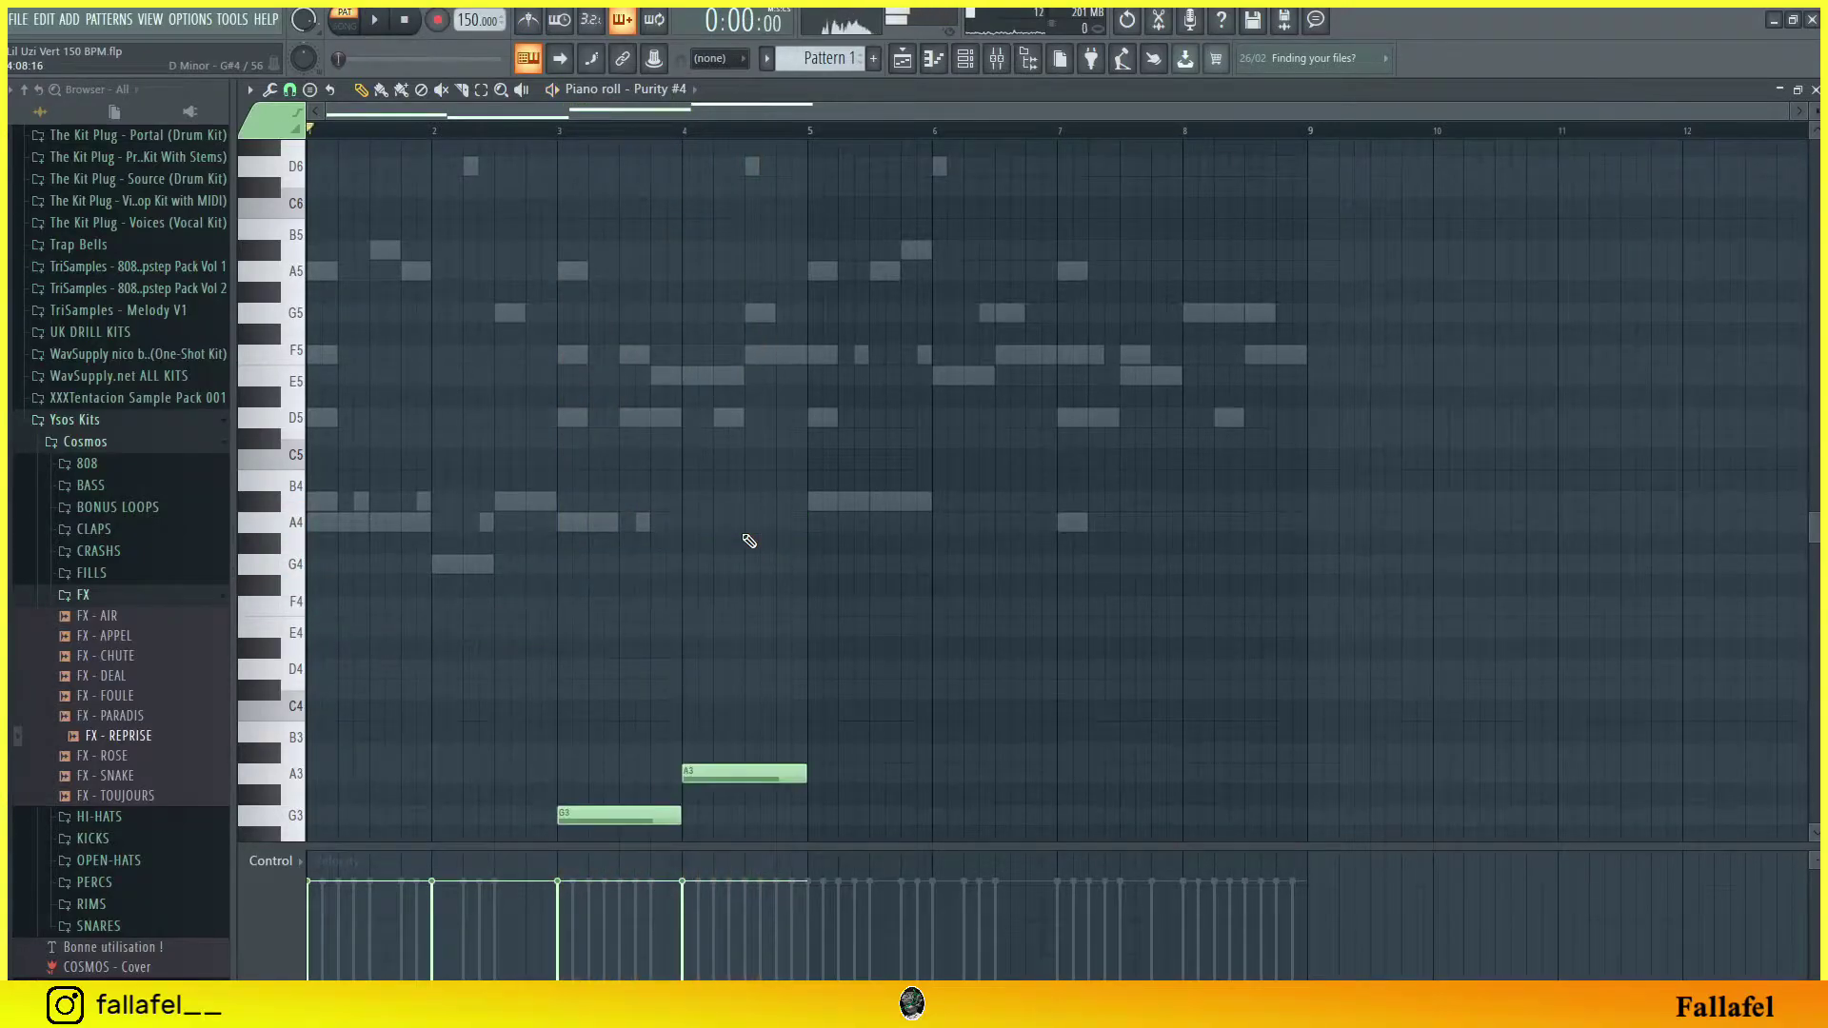
scroll(641, 519, "down", 4)
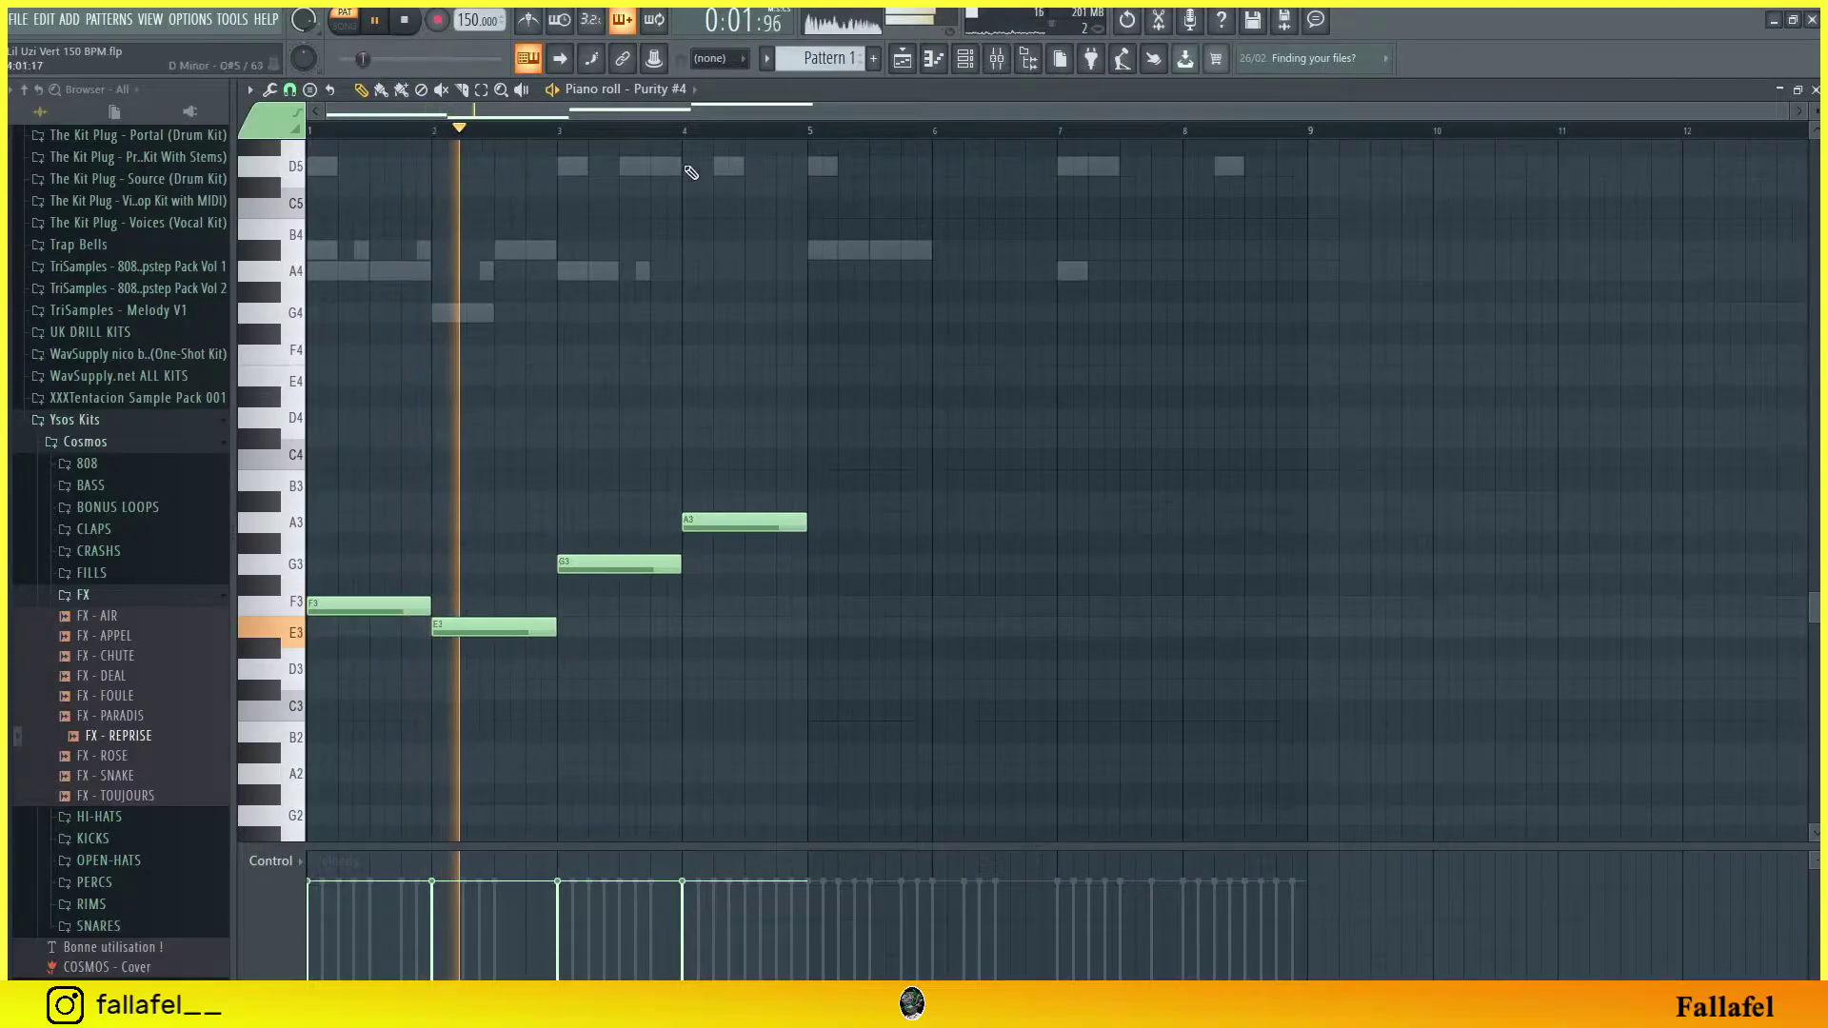
key("space")
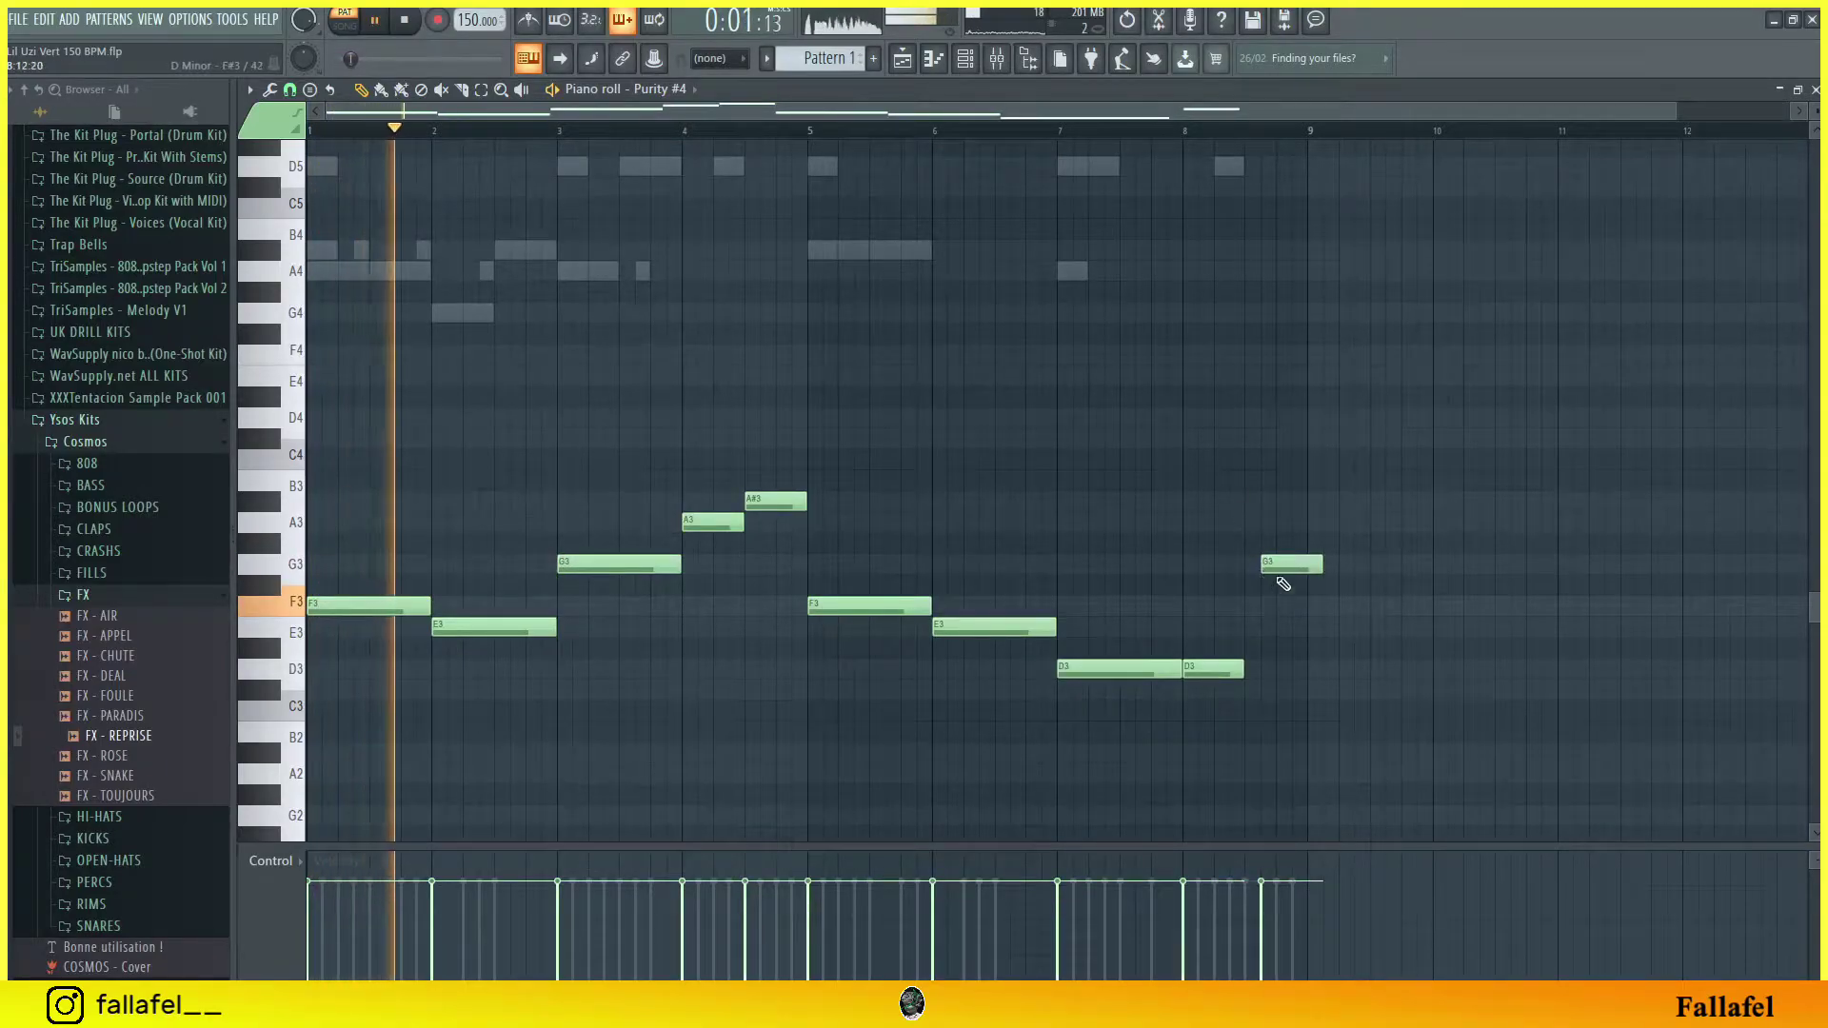
left_click_drag(1275, 565, 1245, 560)
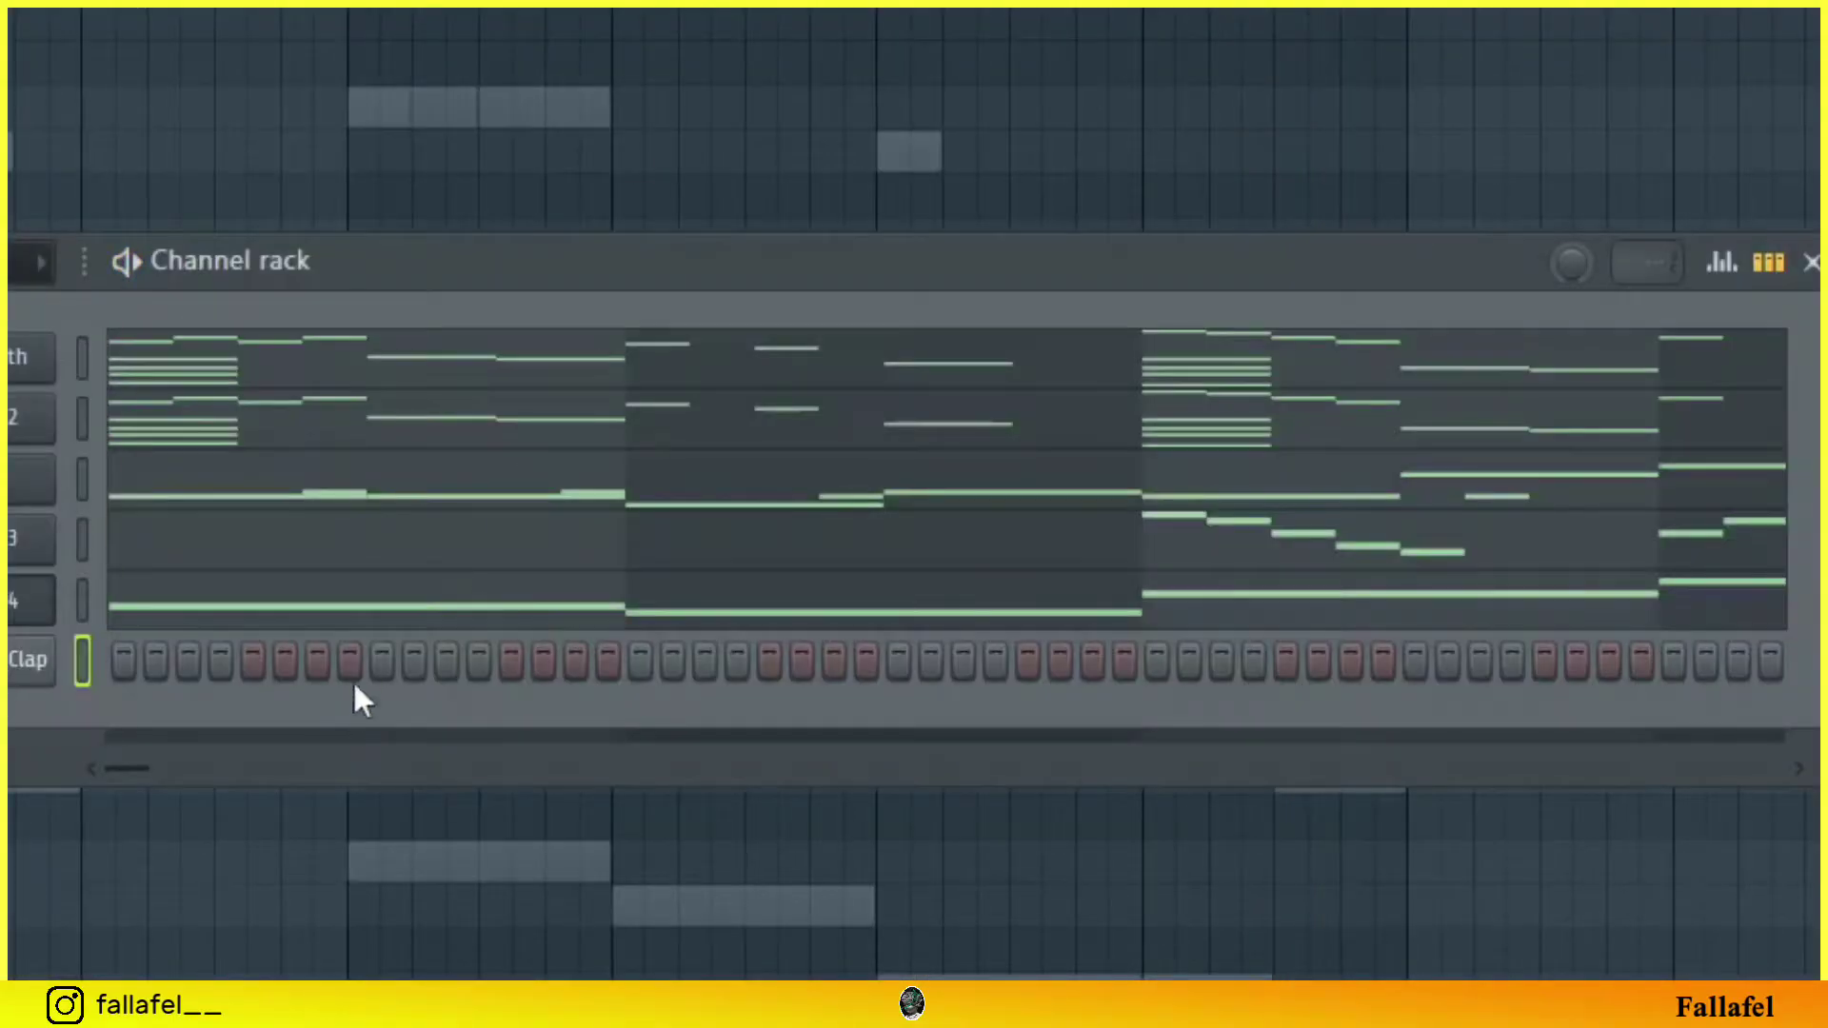
Step: Place 909 Mafia Clap hits on steps 9, 25 and 41
left_click(380, 658)
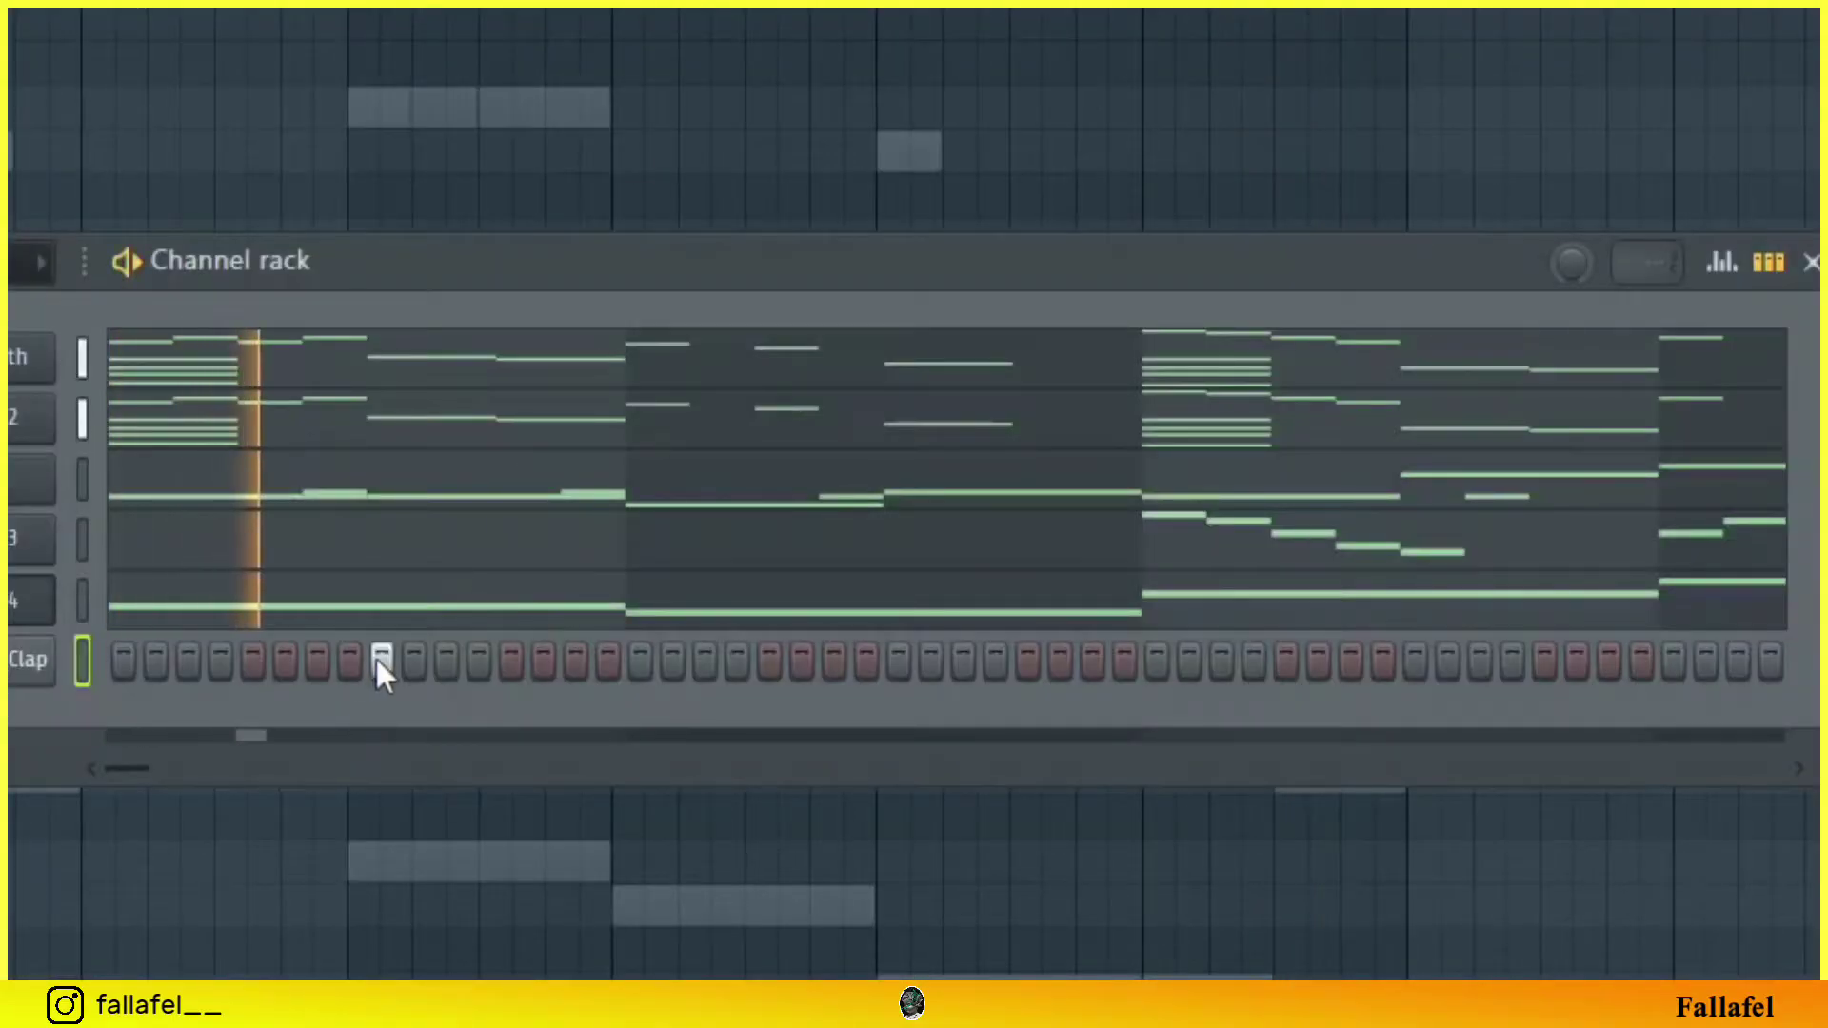
left_click(899, 658)
left_click(1416, 659)
Step: Show the step velocities of the 909 Mafia Clap channel and open its piano roll
right_click(46, 657)
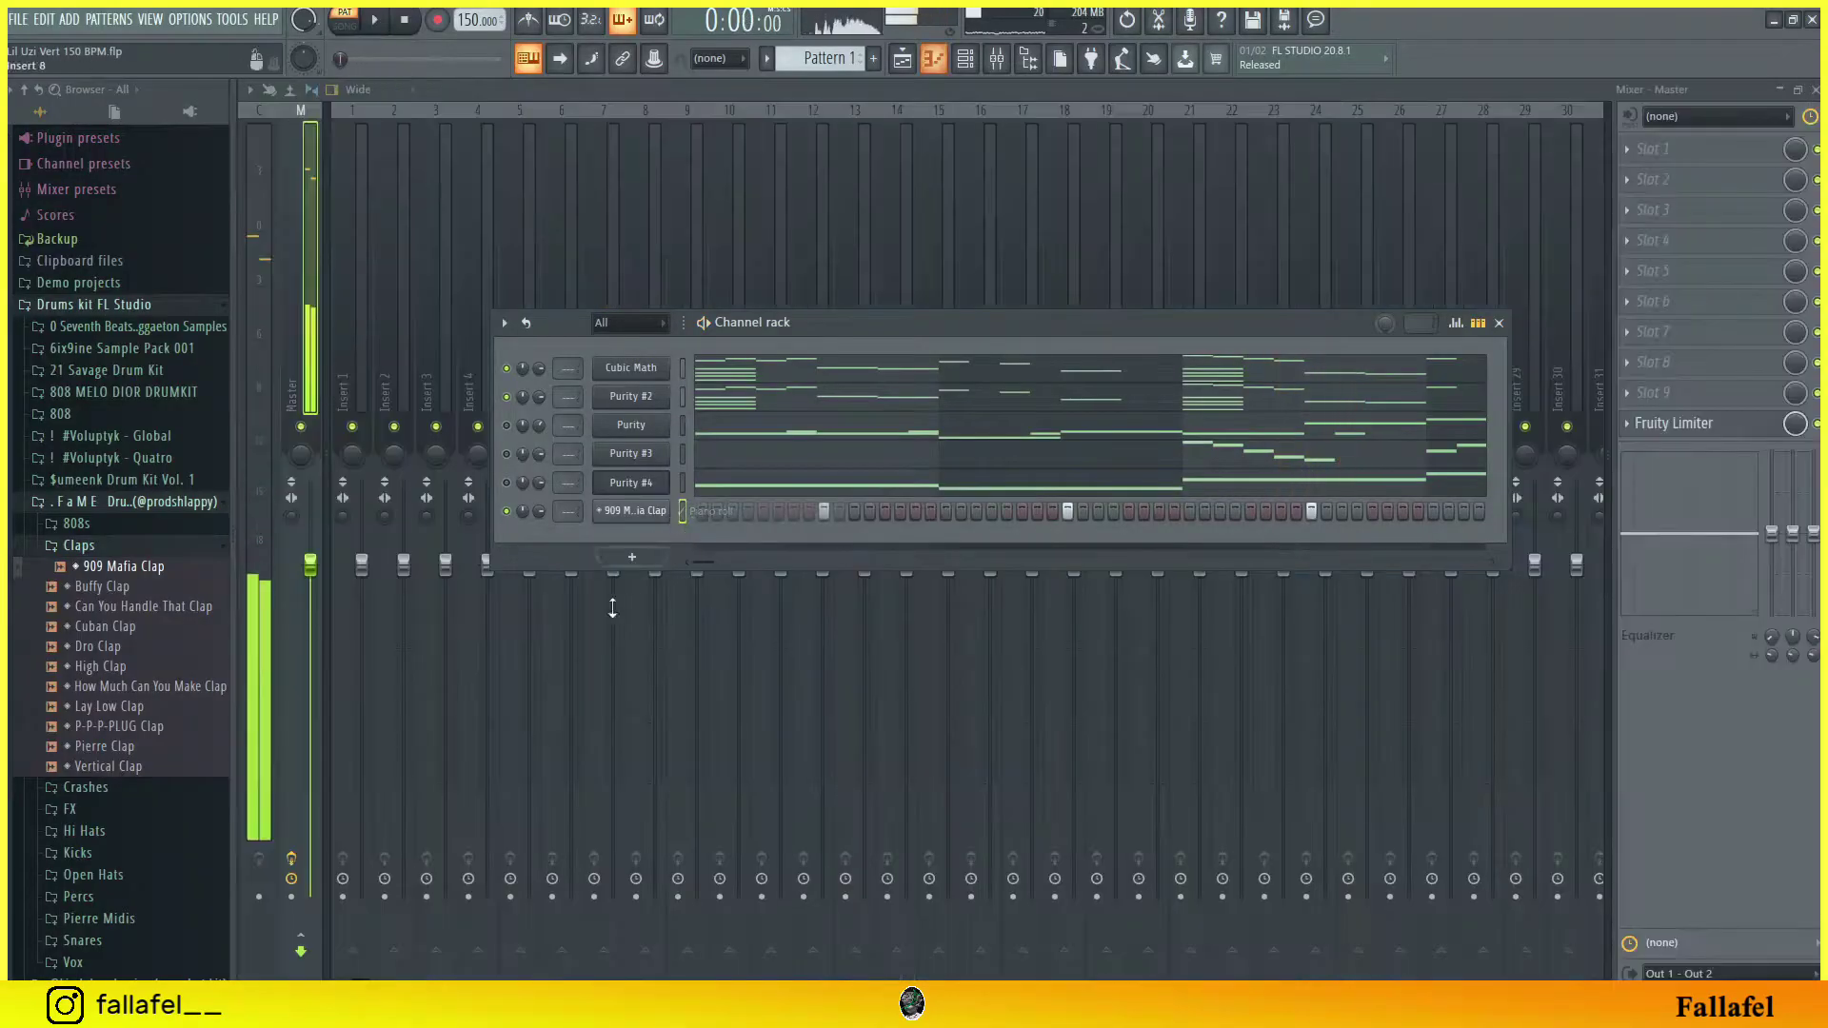
right_click(657, 511)
left_click(689, 530)
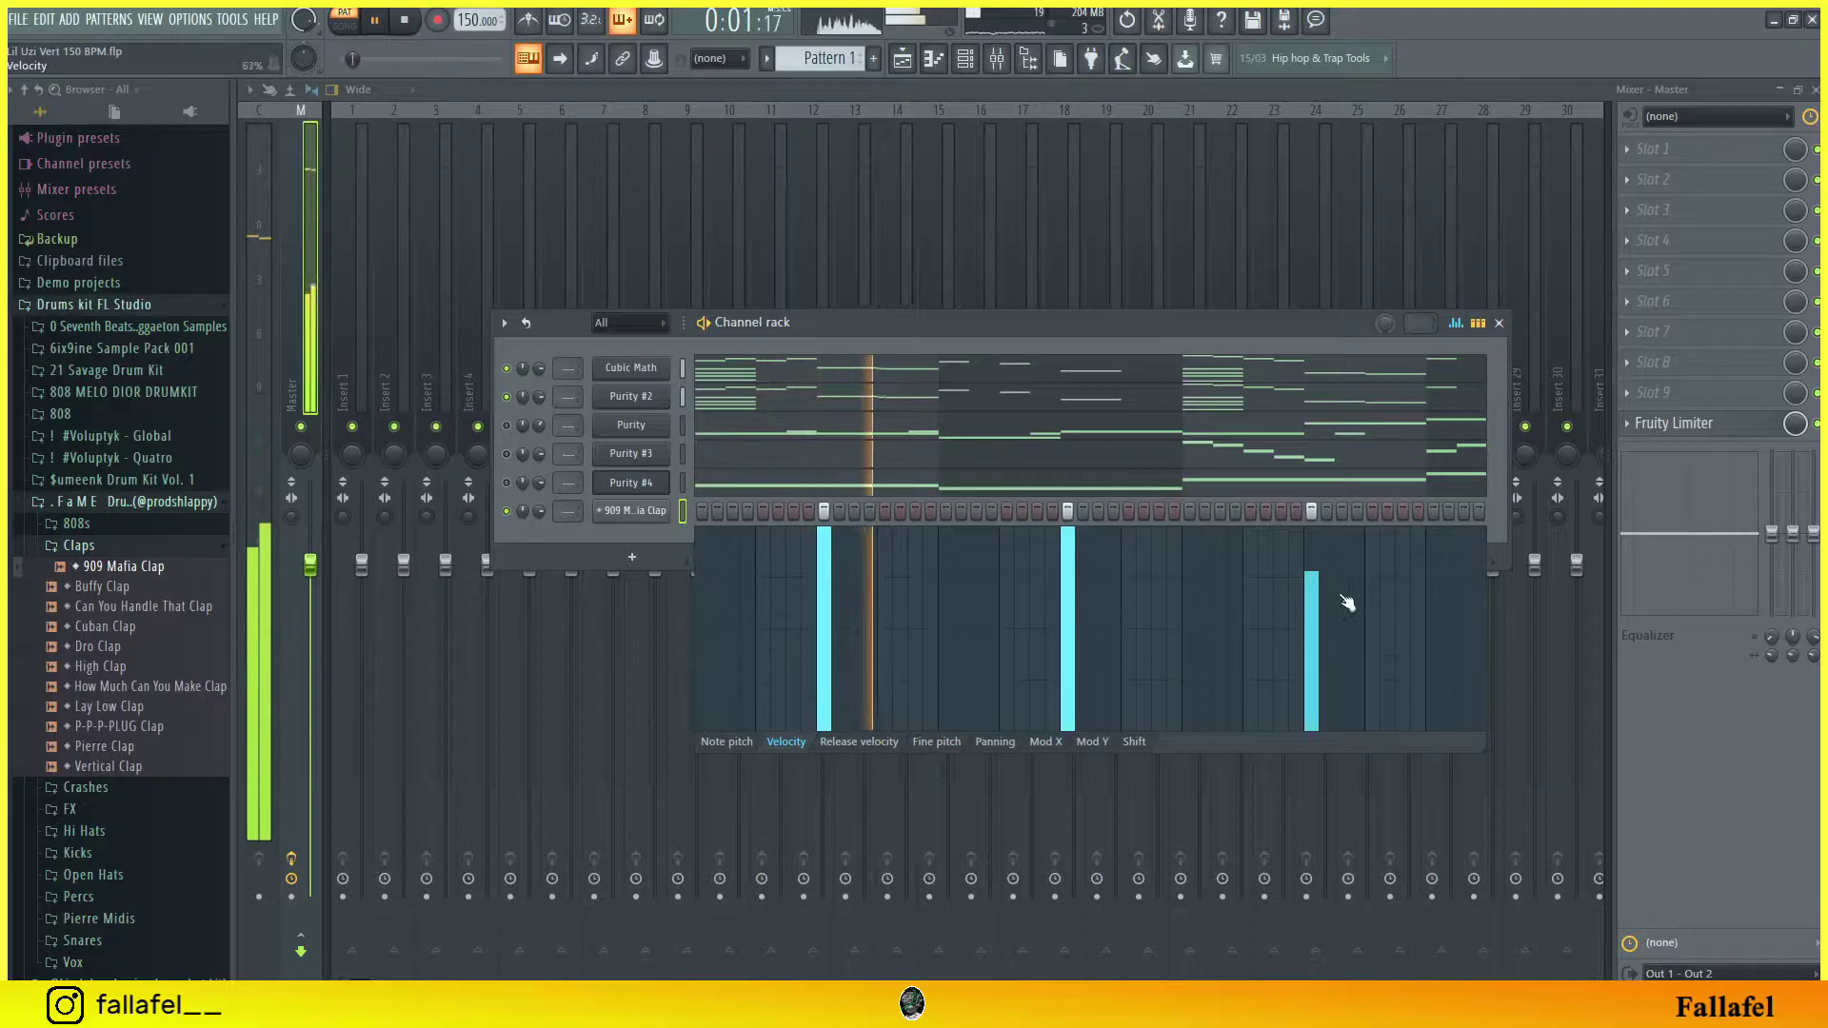
right_click(636, 511)
left_click(694, 512)
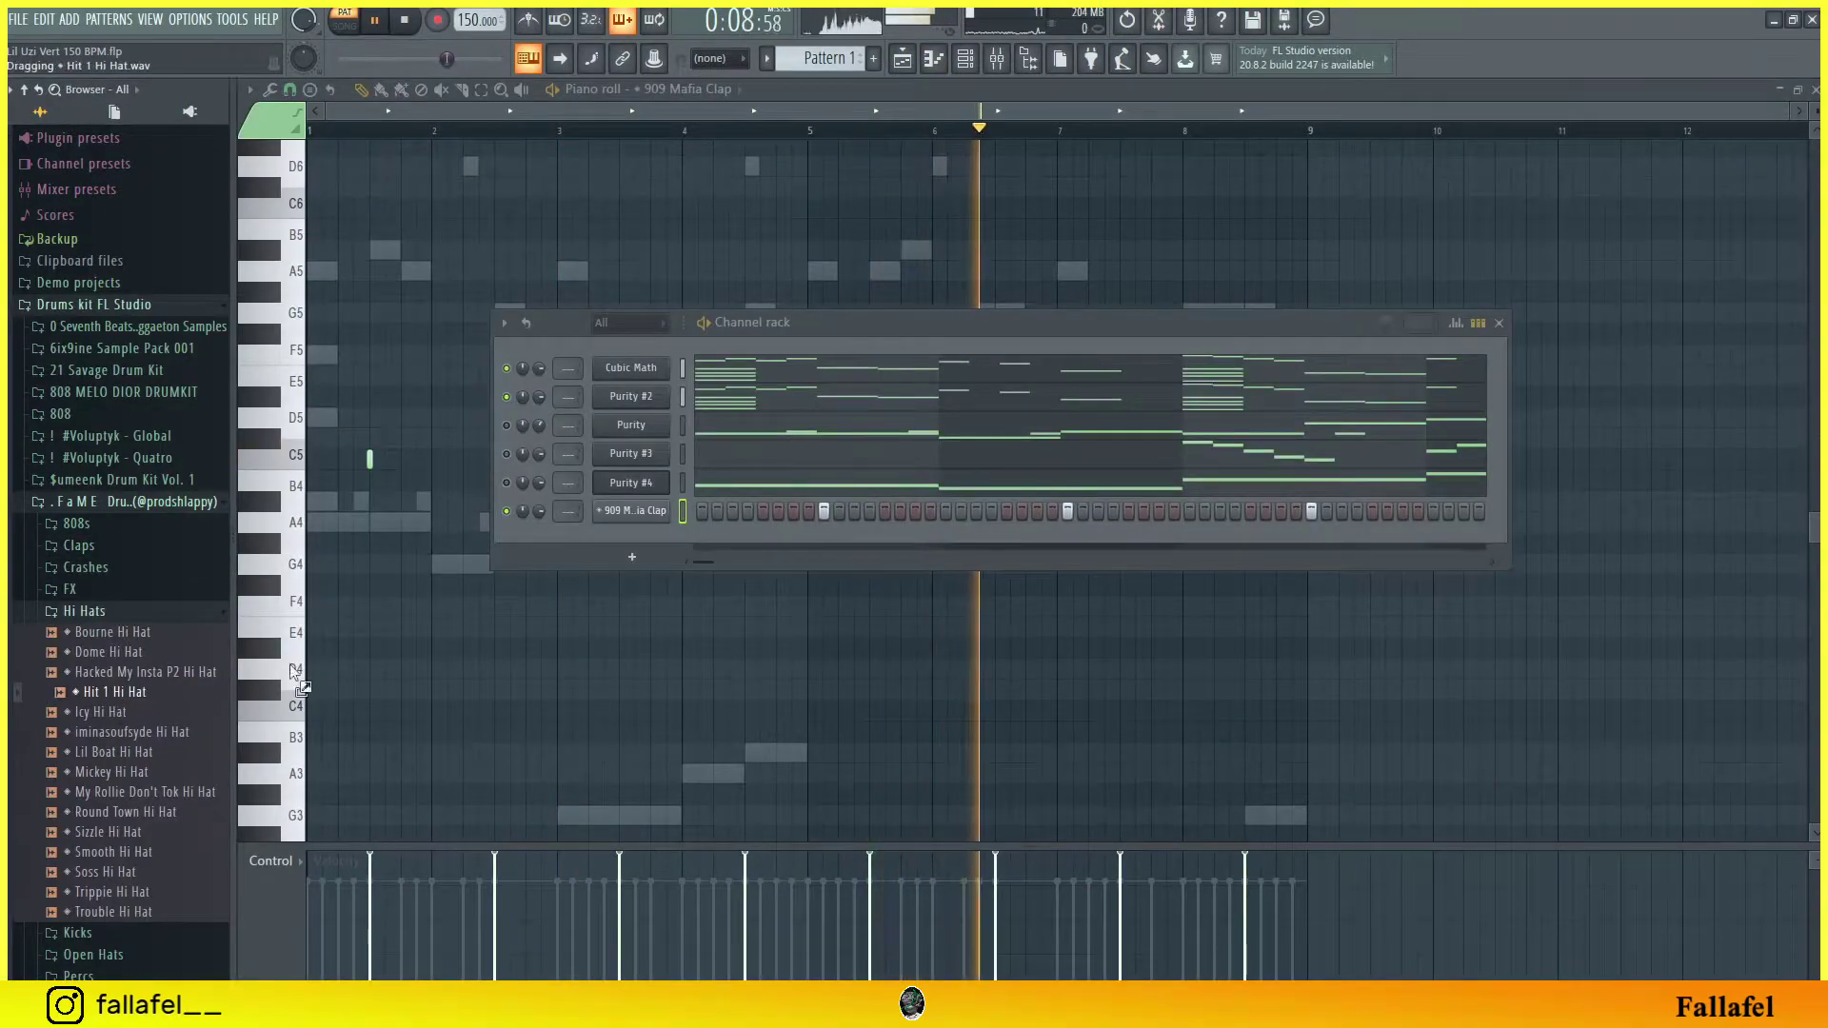
Step: Add a Hit 1 Hi Hat channel filled every 2 steps and swap its sample for Icy Hi Hat
left_click_drag(614, 535, 621, 535)
right_click(623, 539)
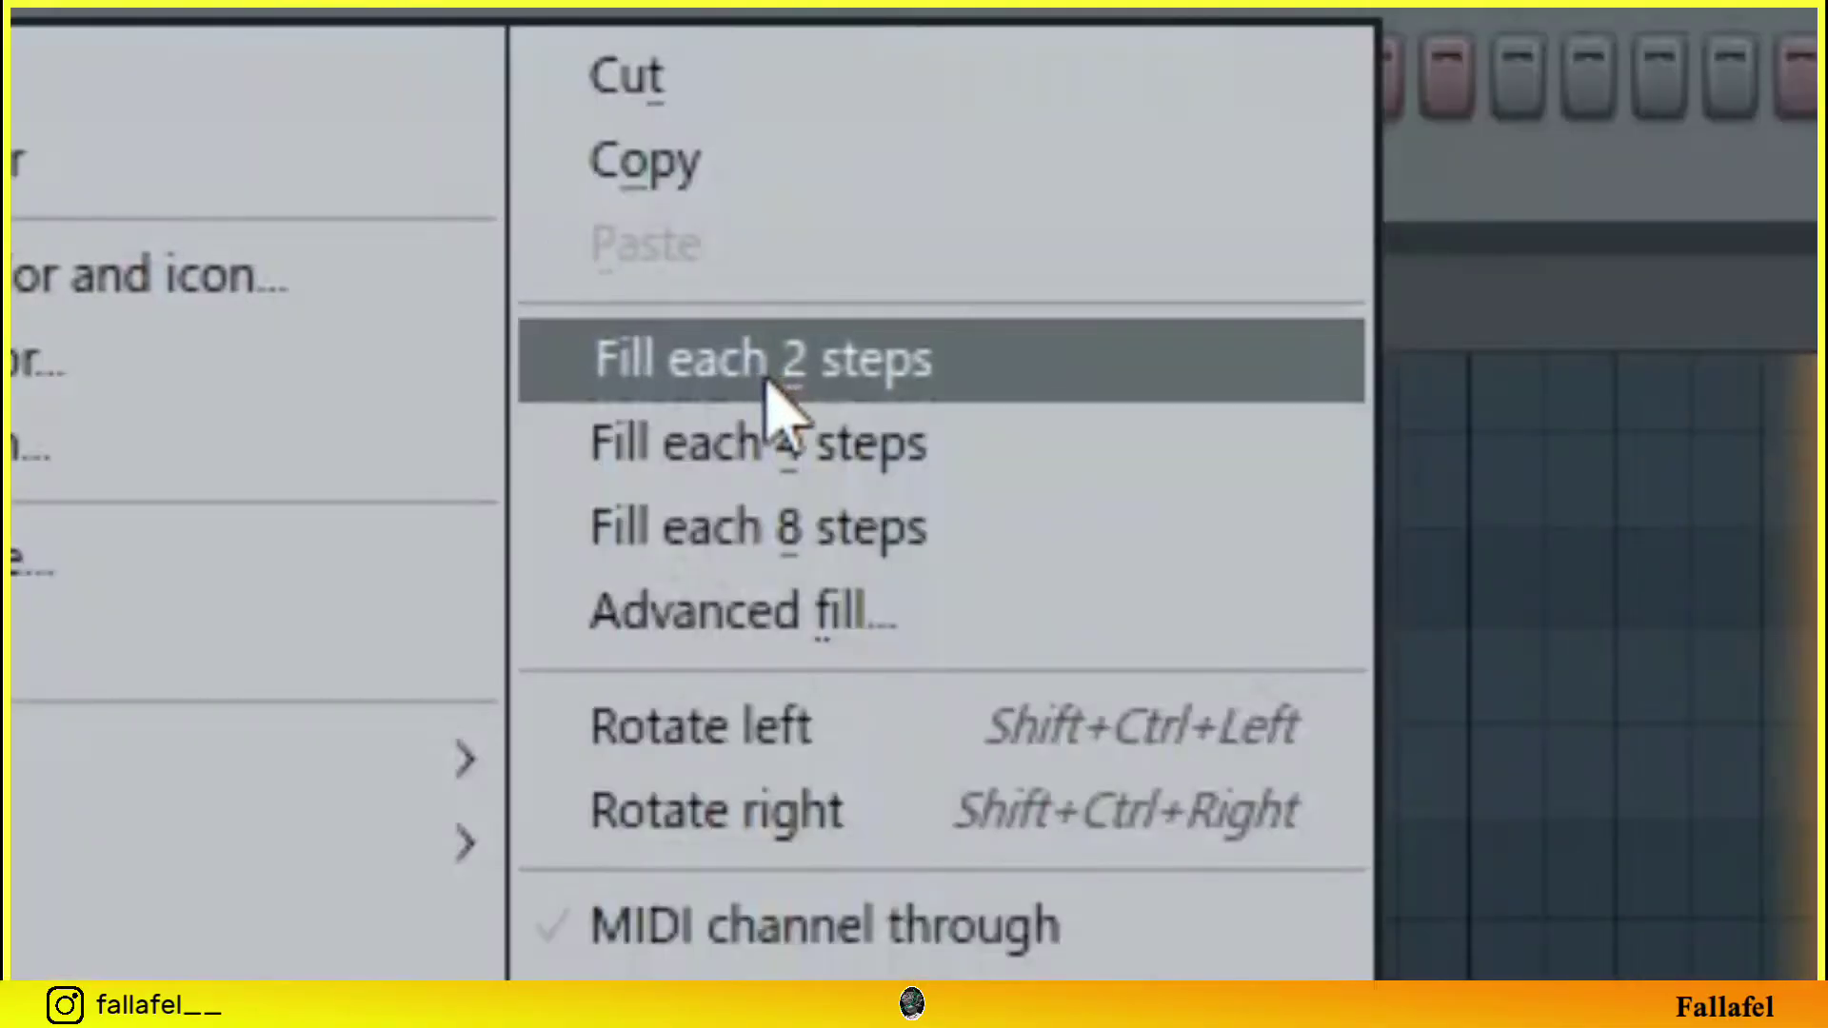
left_click(905, 604)
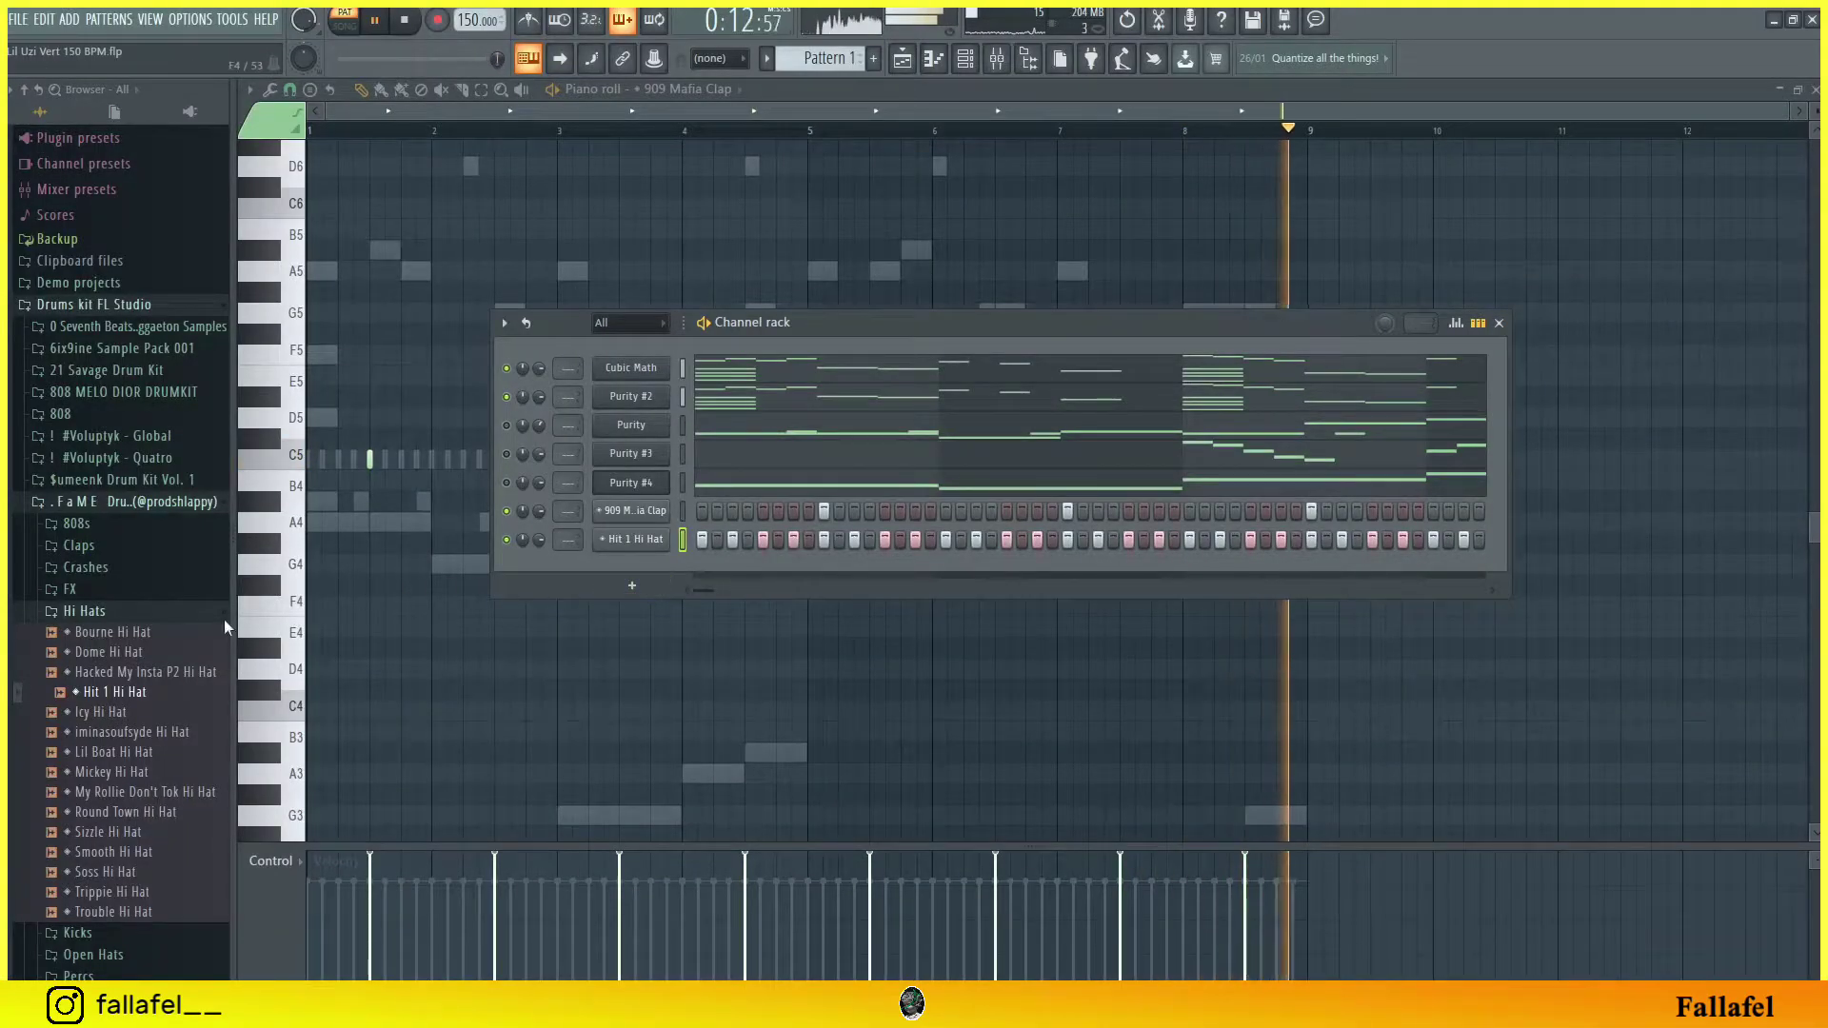
left_click(143, 712)
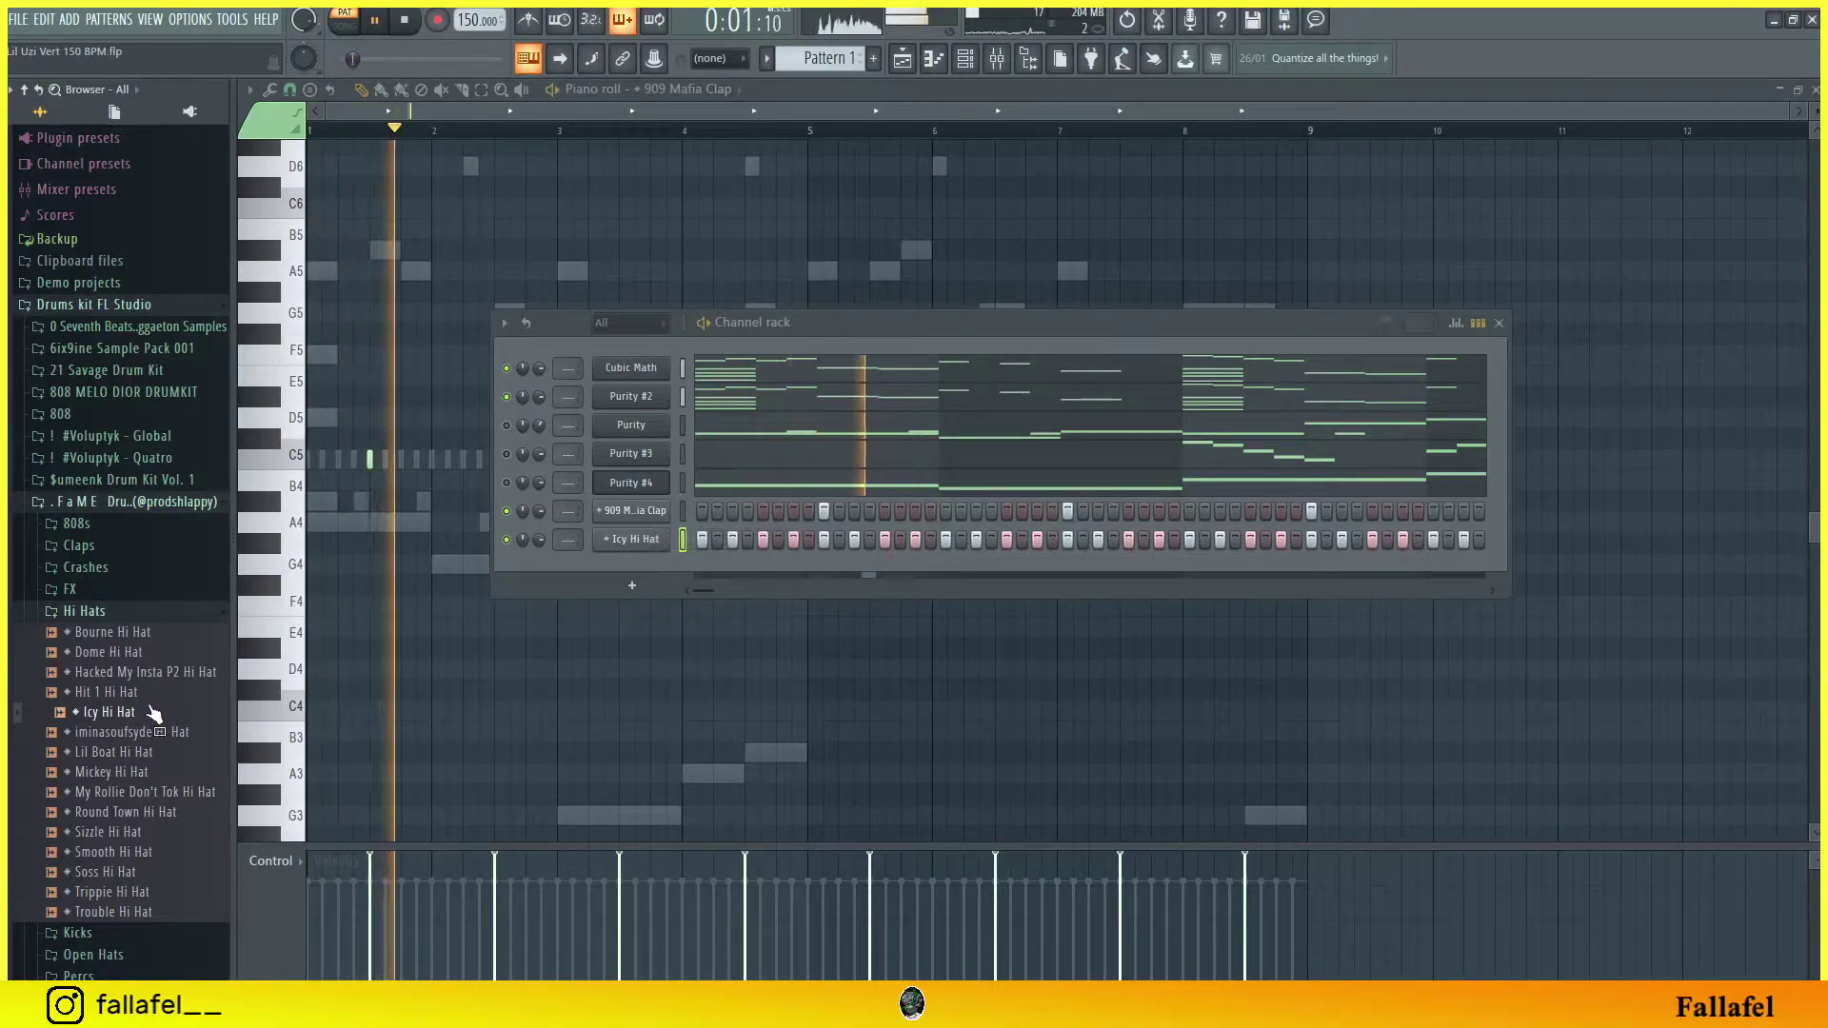
Step: Add the 808 Mafia Open Hat from the Open Hats folder with hits on steps 5 and 37
left_click(141, 614)
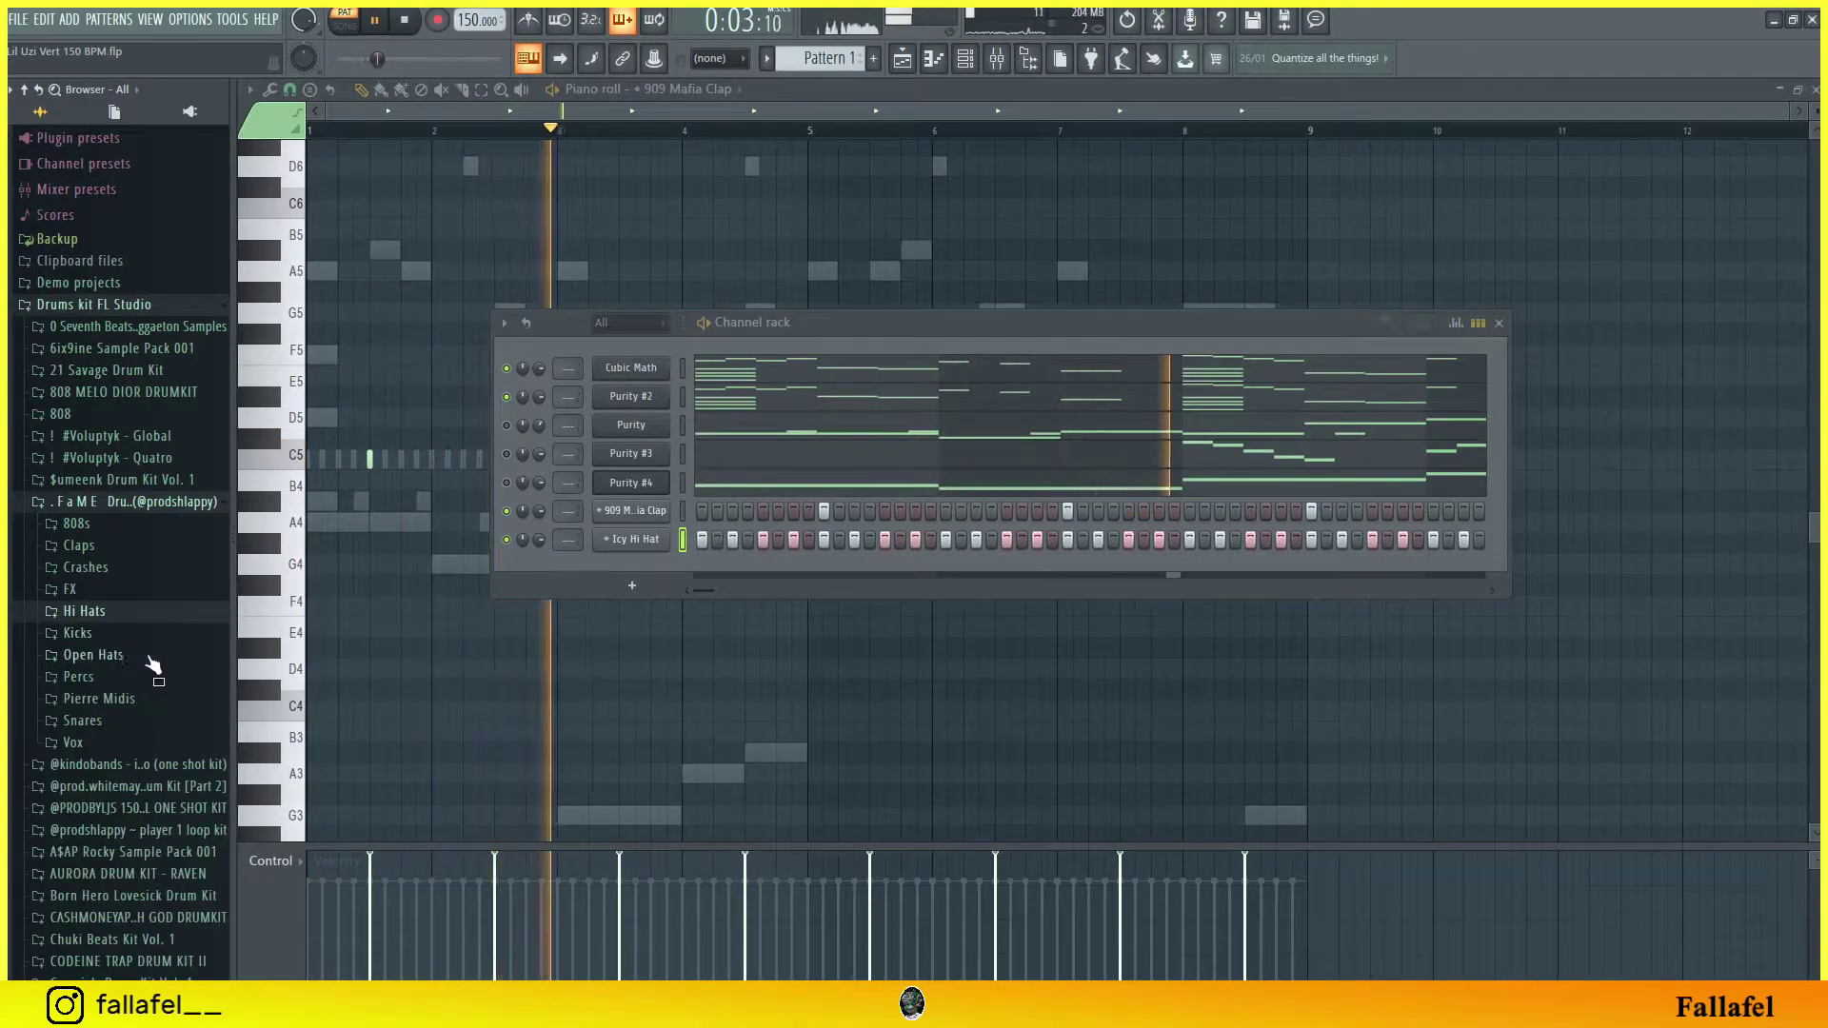
left_click(143, 656)
key("space")
left_click_drag(601, 572, 609, 571)
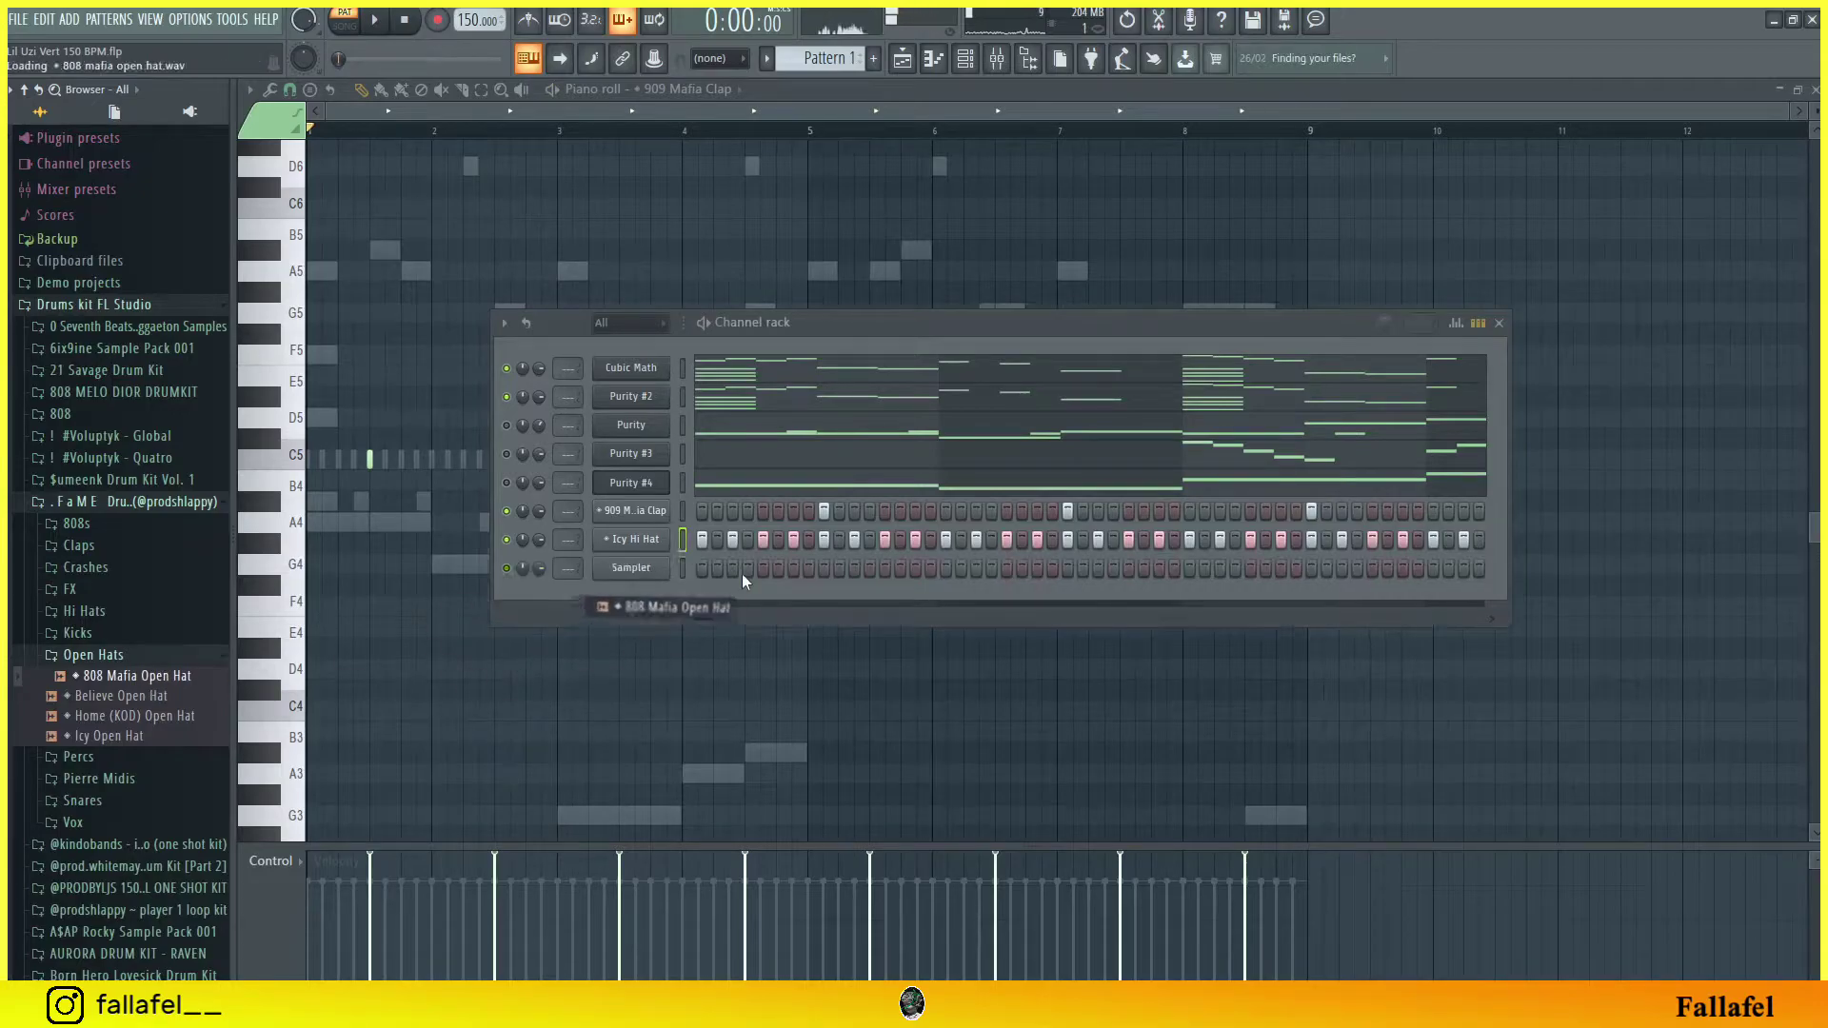
left_click(762, 568)
key("space")
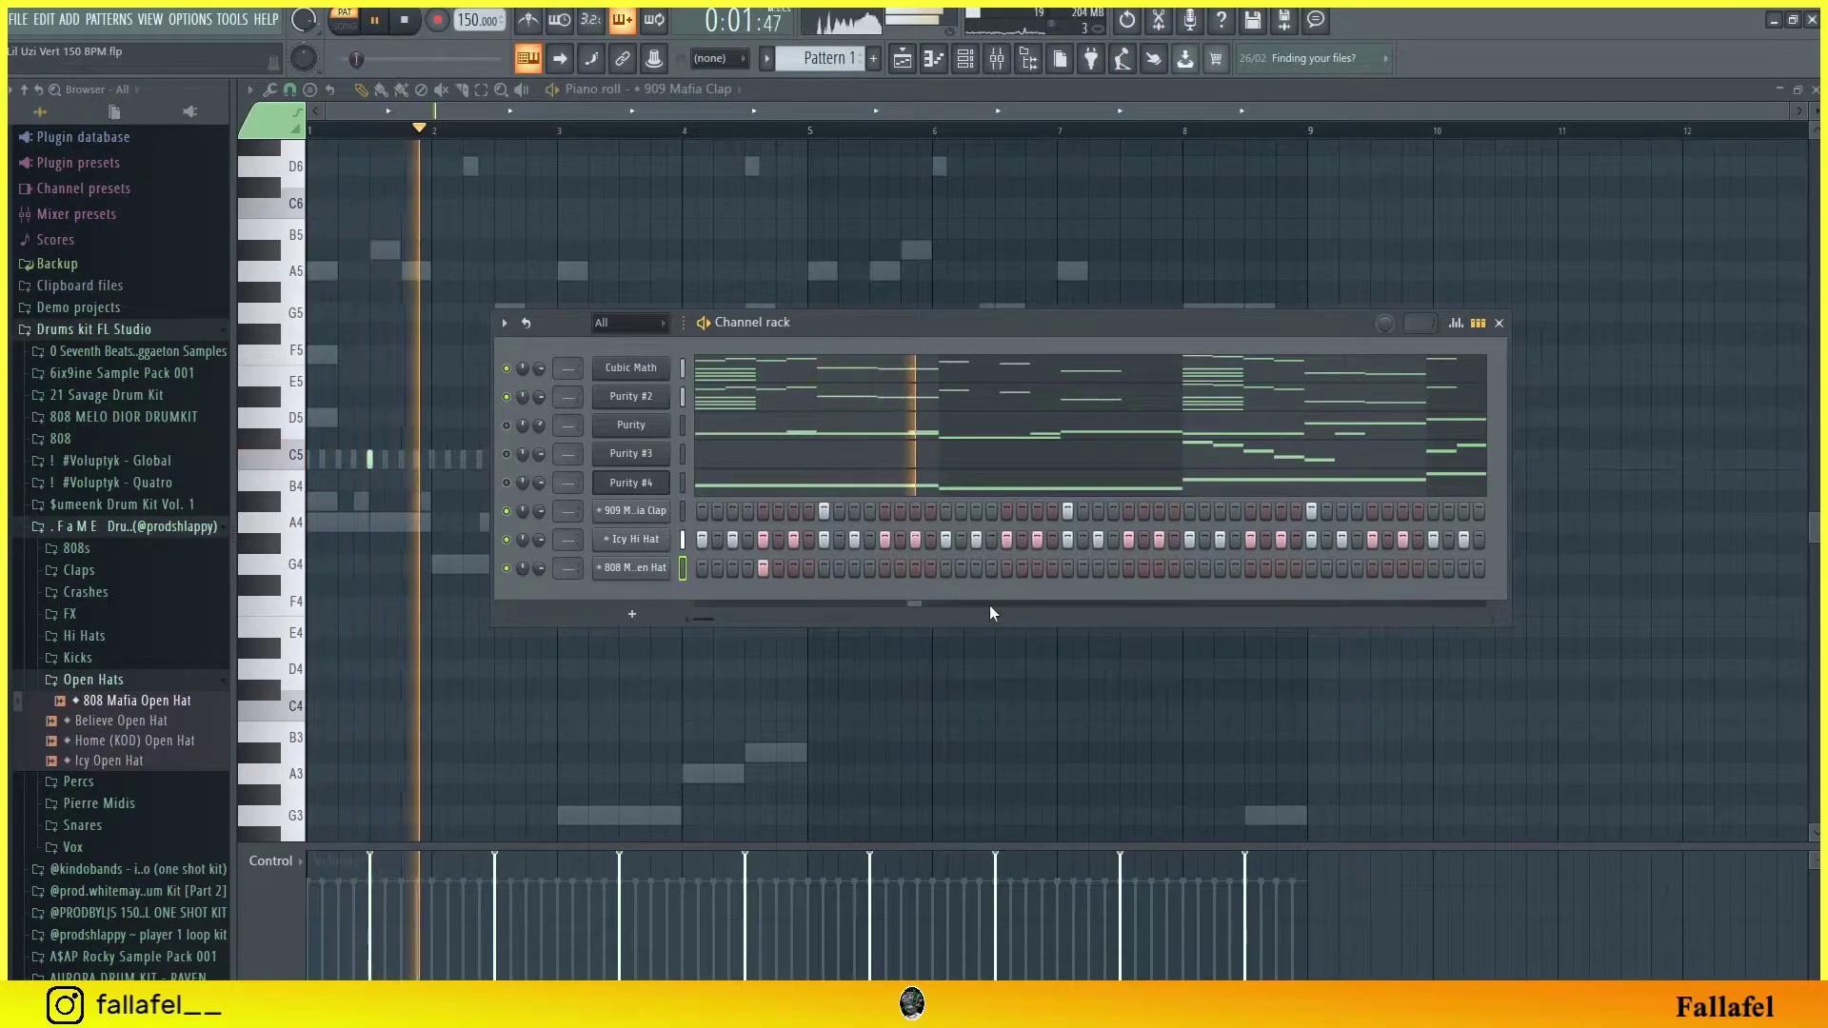
left_click(1251, 568)
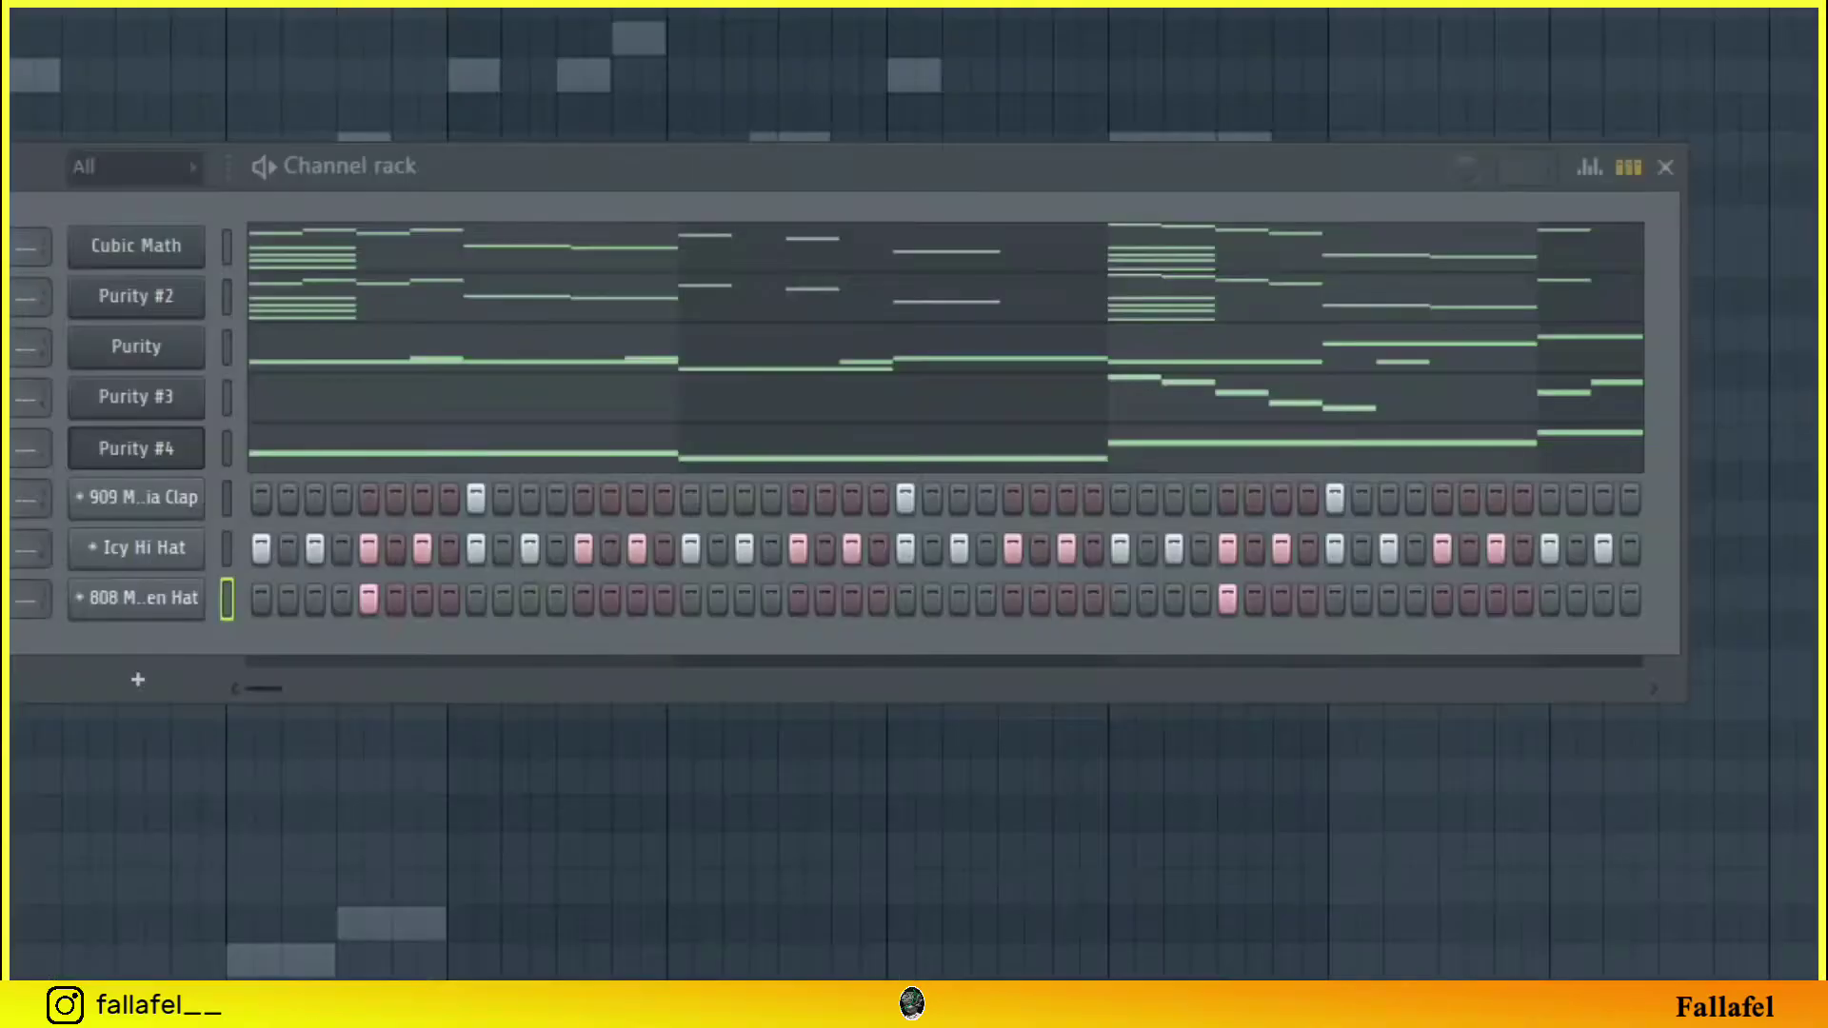
Step: Add a Gummy Snare channel with hits on steps 3 and 15 while listening to the beat
left_click_drag(167, 645, 303, 661)
left_click(314, 649)
key("space")
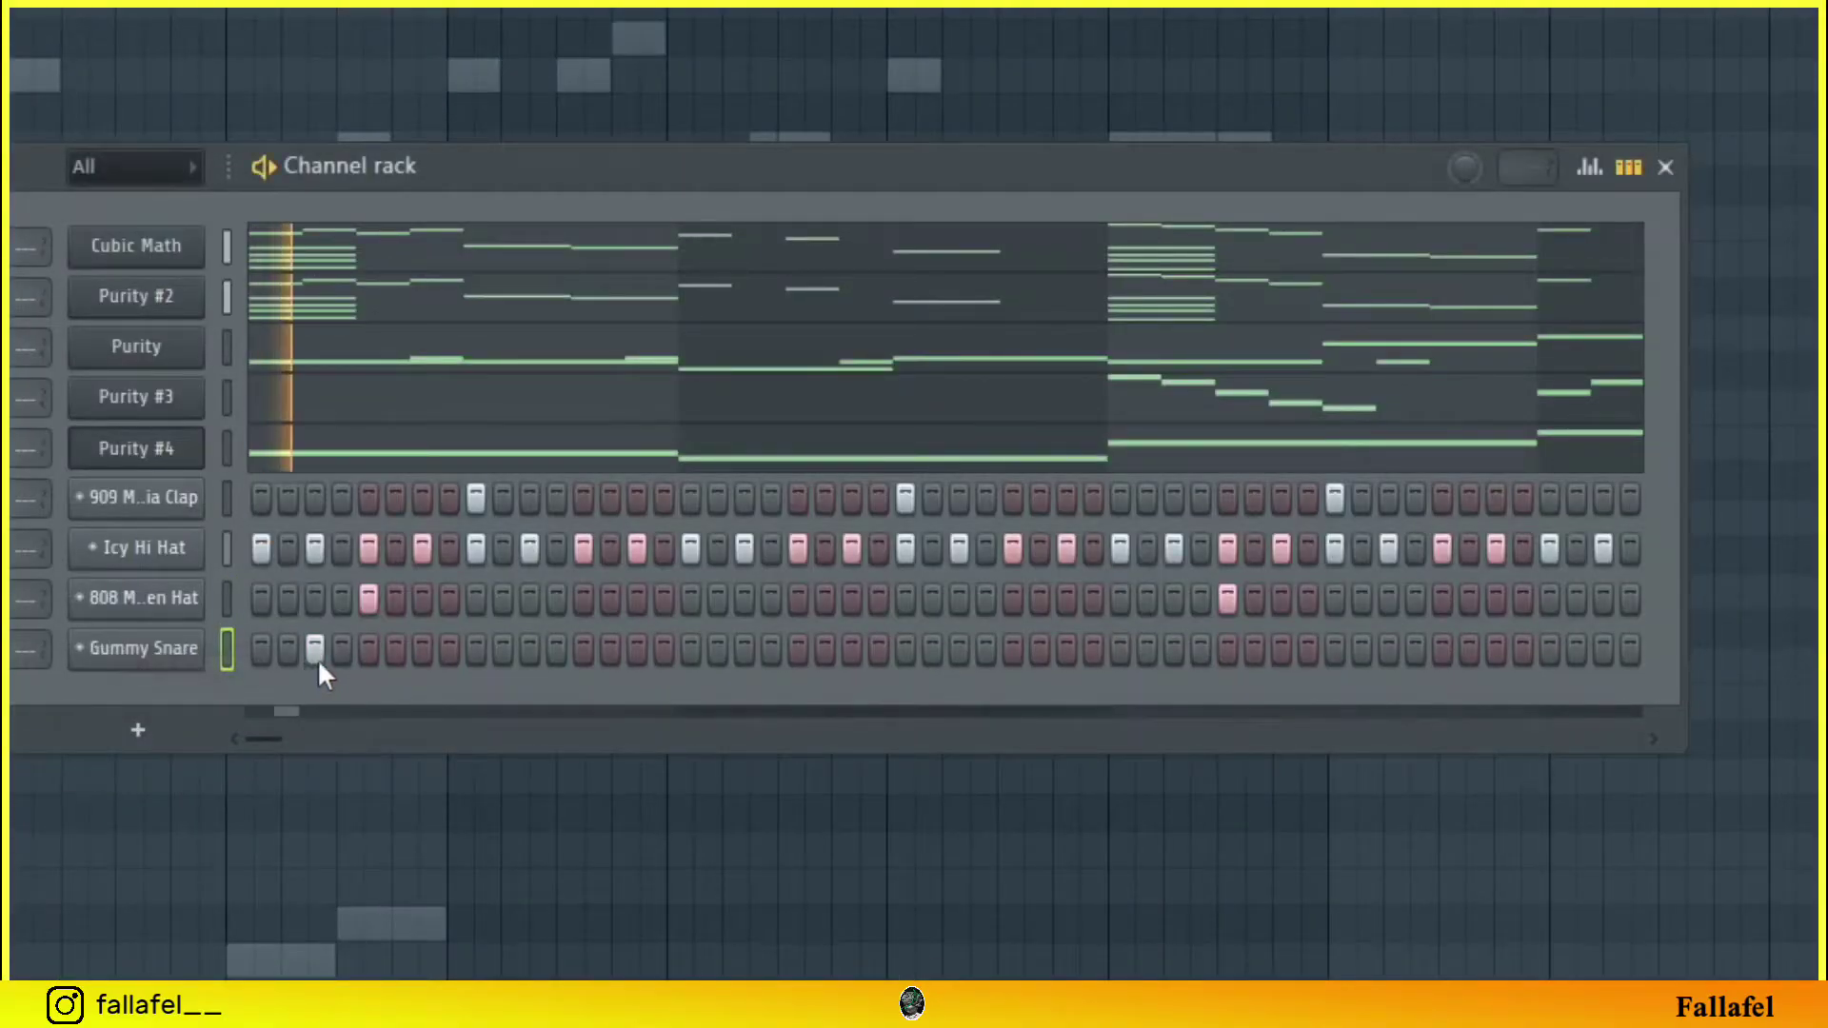
left_click(610, 651)
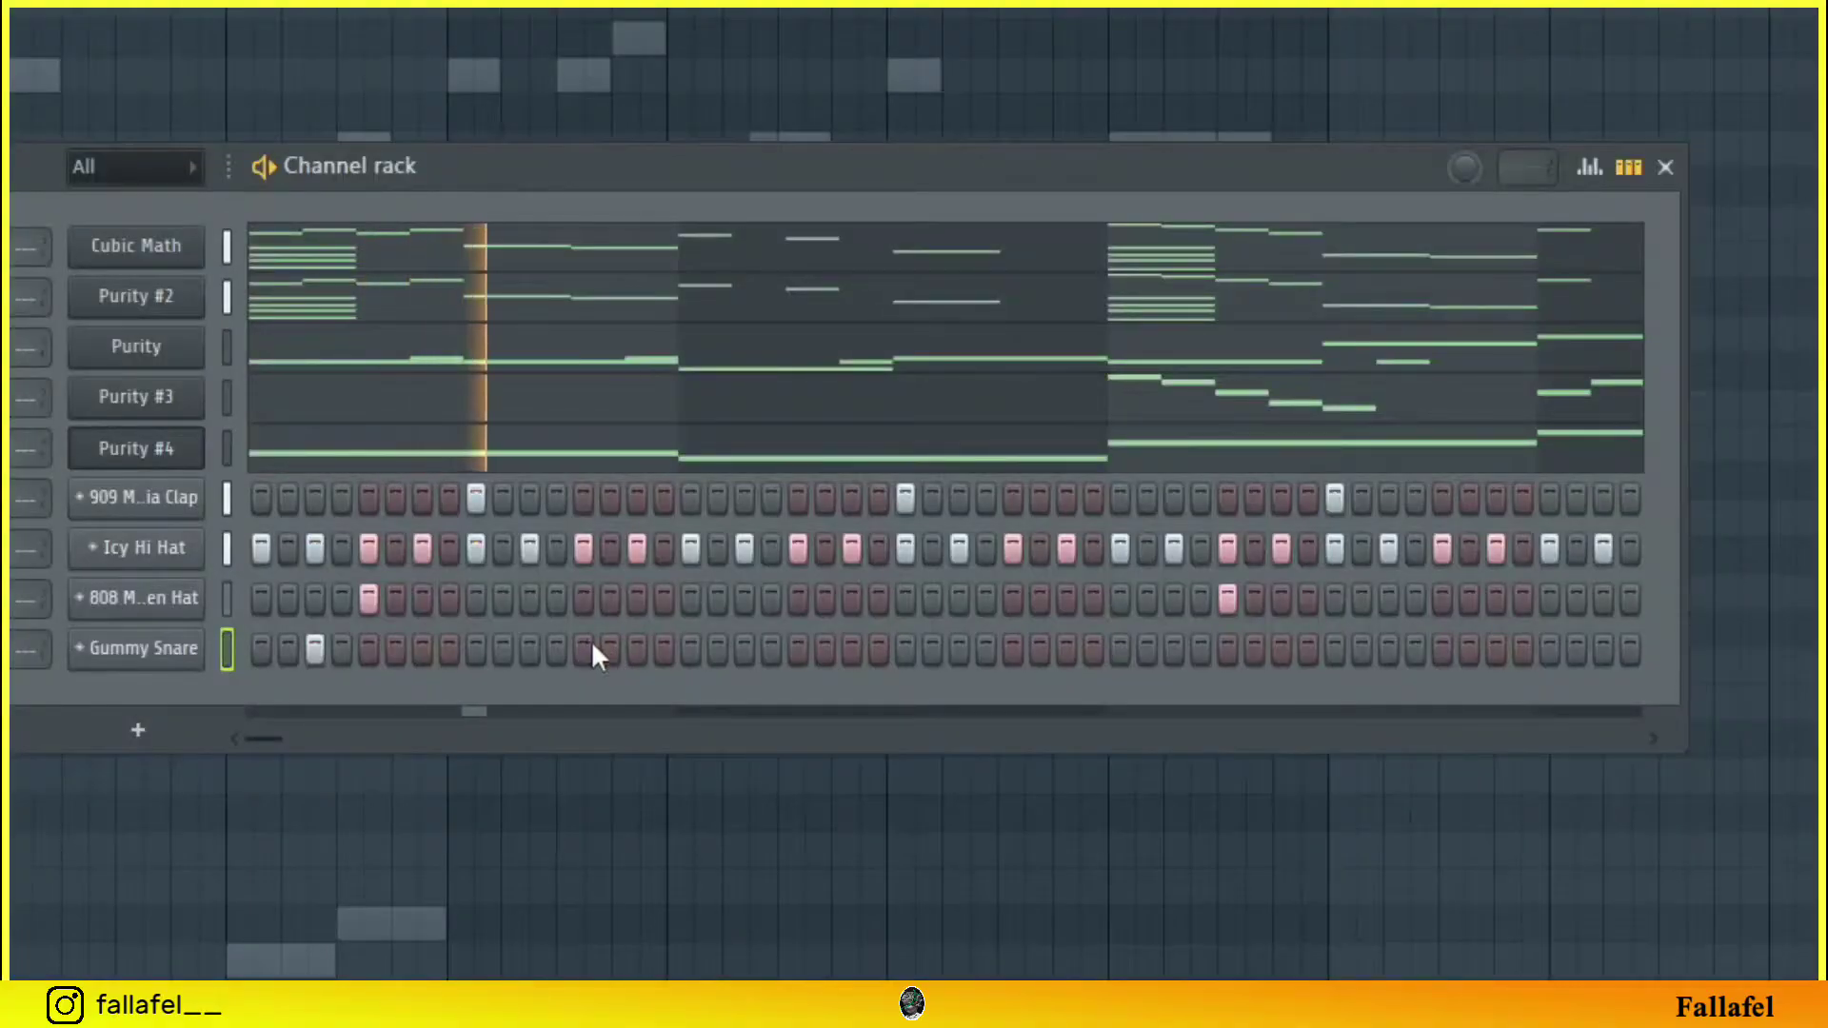
left_click(637, 650)
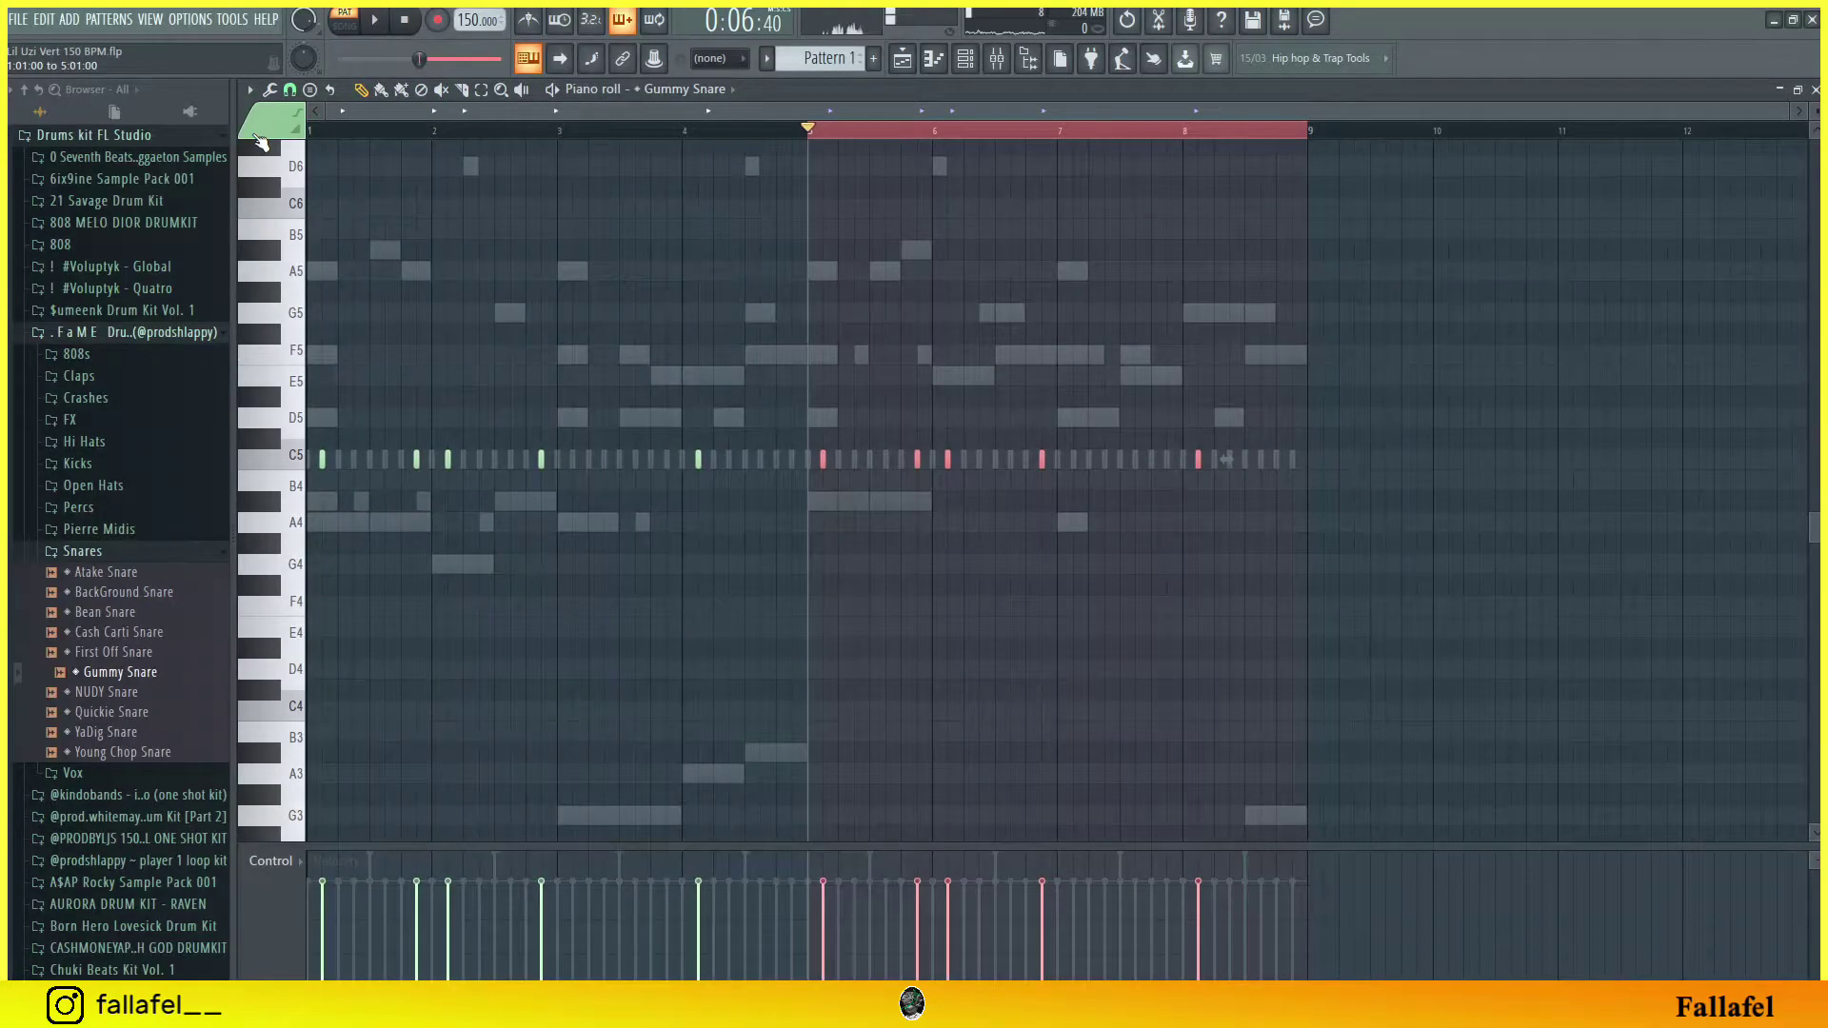
Step: Clear the time selection over bars 5 to 8, replay the beat from the start and collapse the Snares folder
key("space")
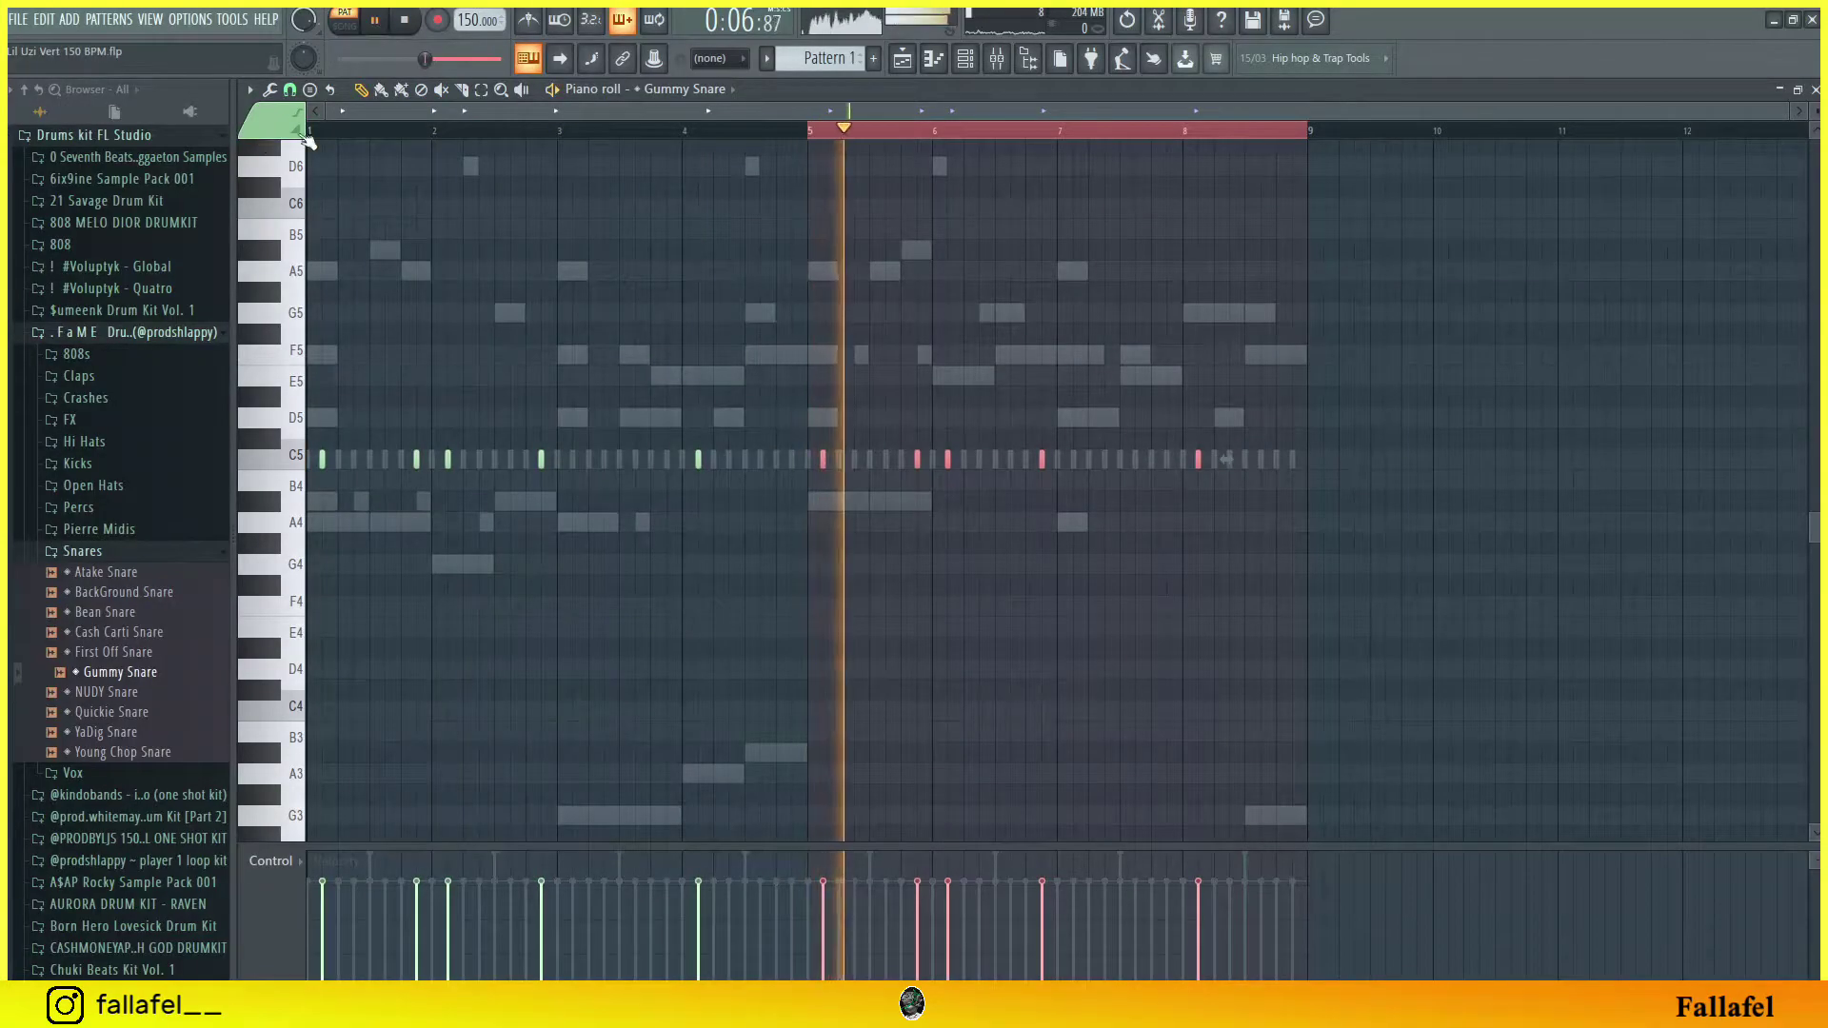
double_click(897, 131)
left_click_drag(903, 132, 309, 134)
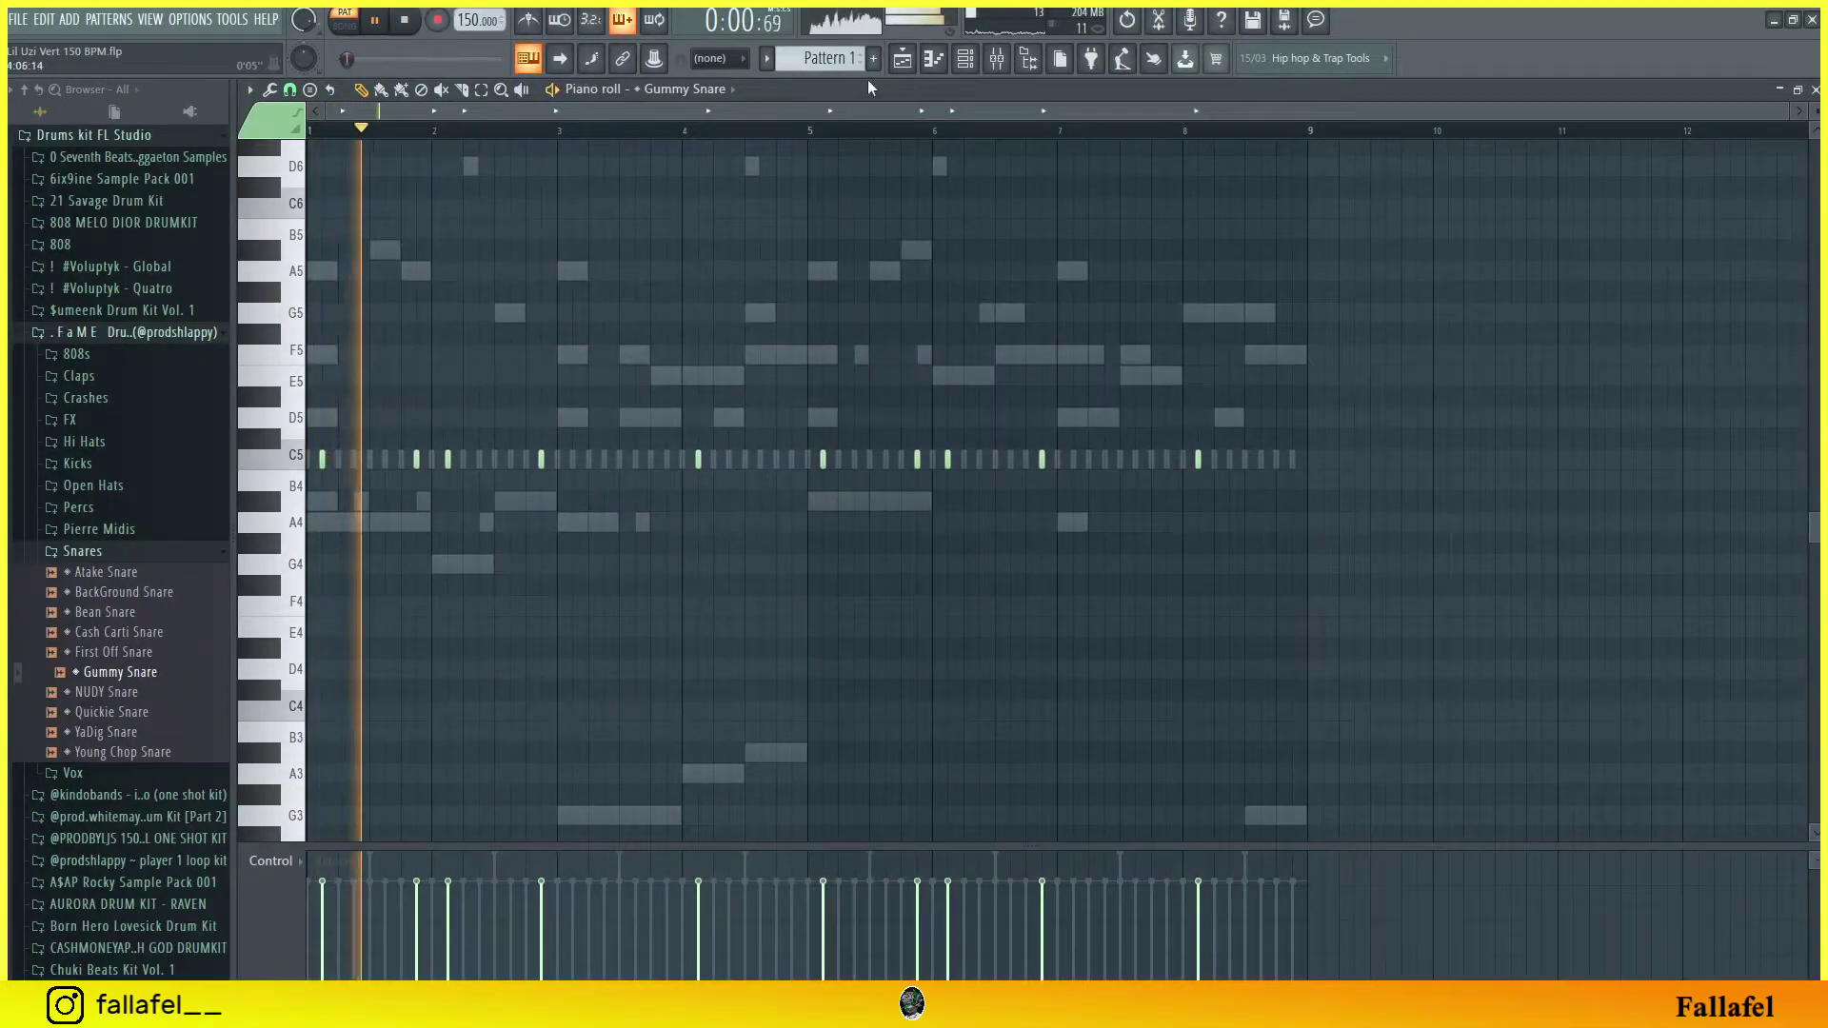
left_click(933, 59)
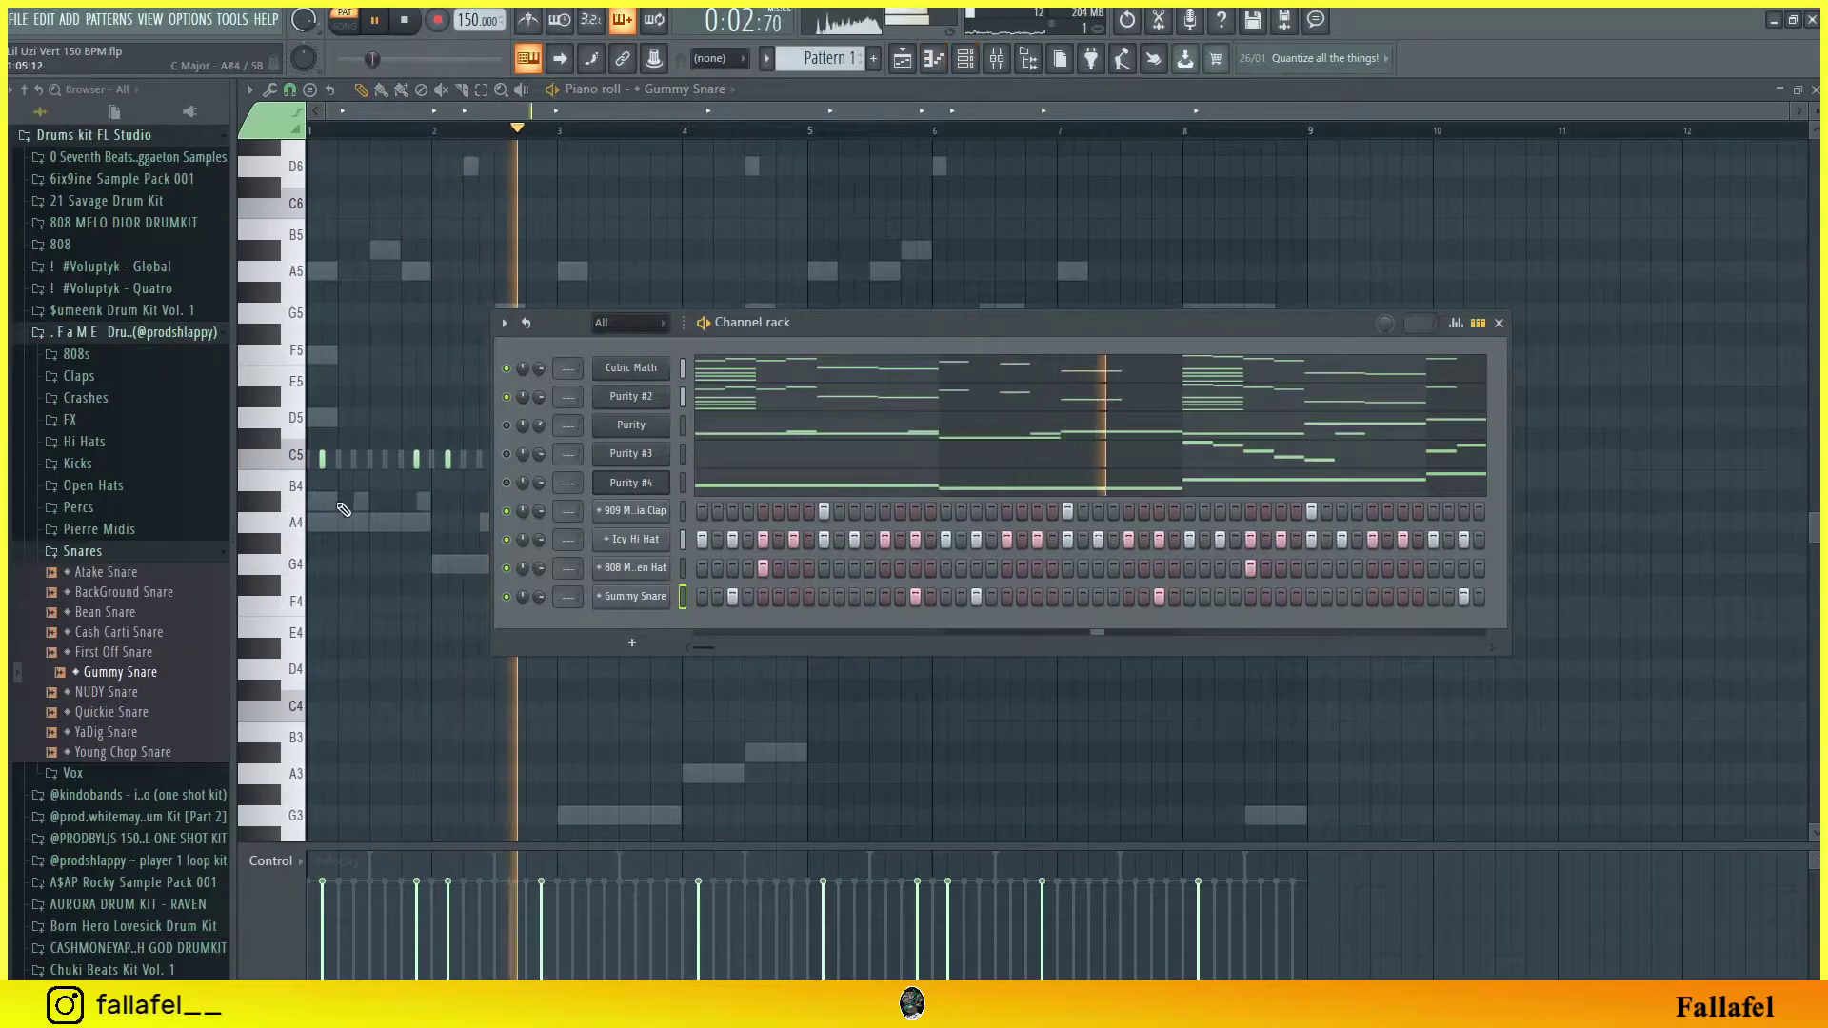
left_click(143, 560)
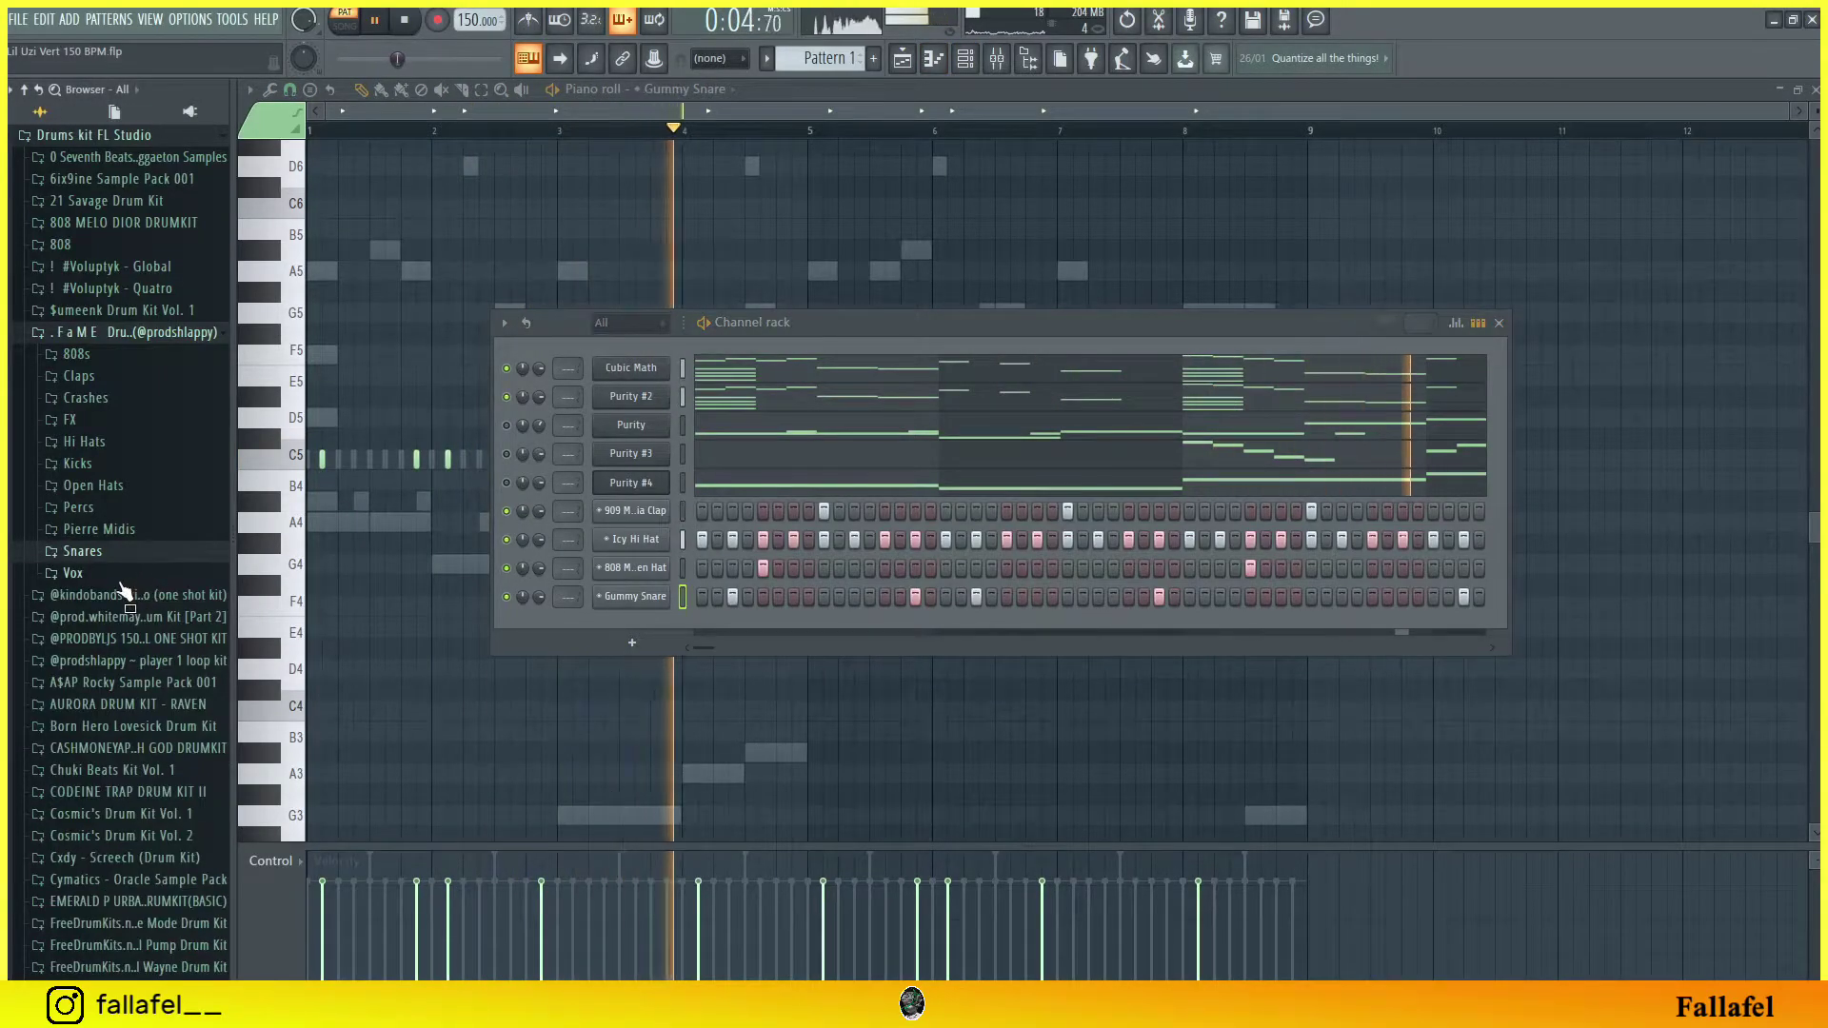
key("F6")
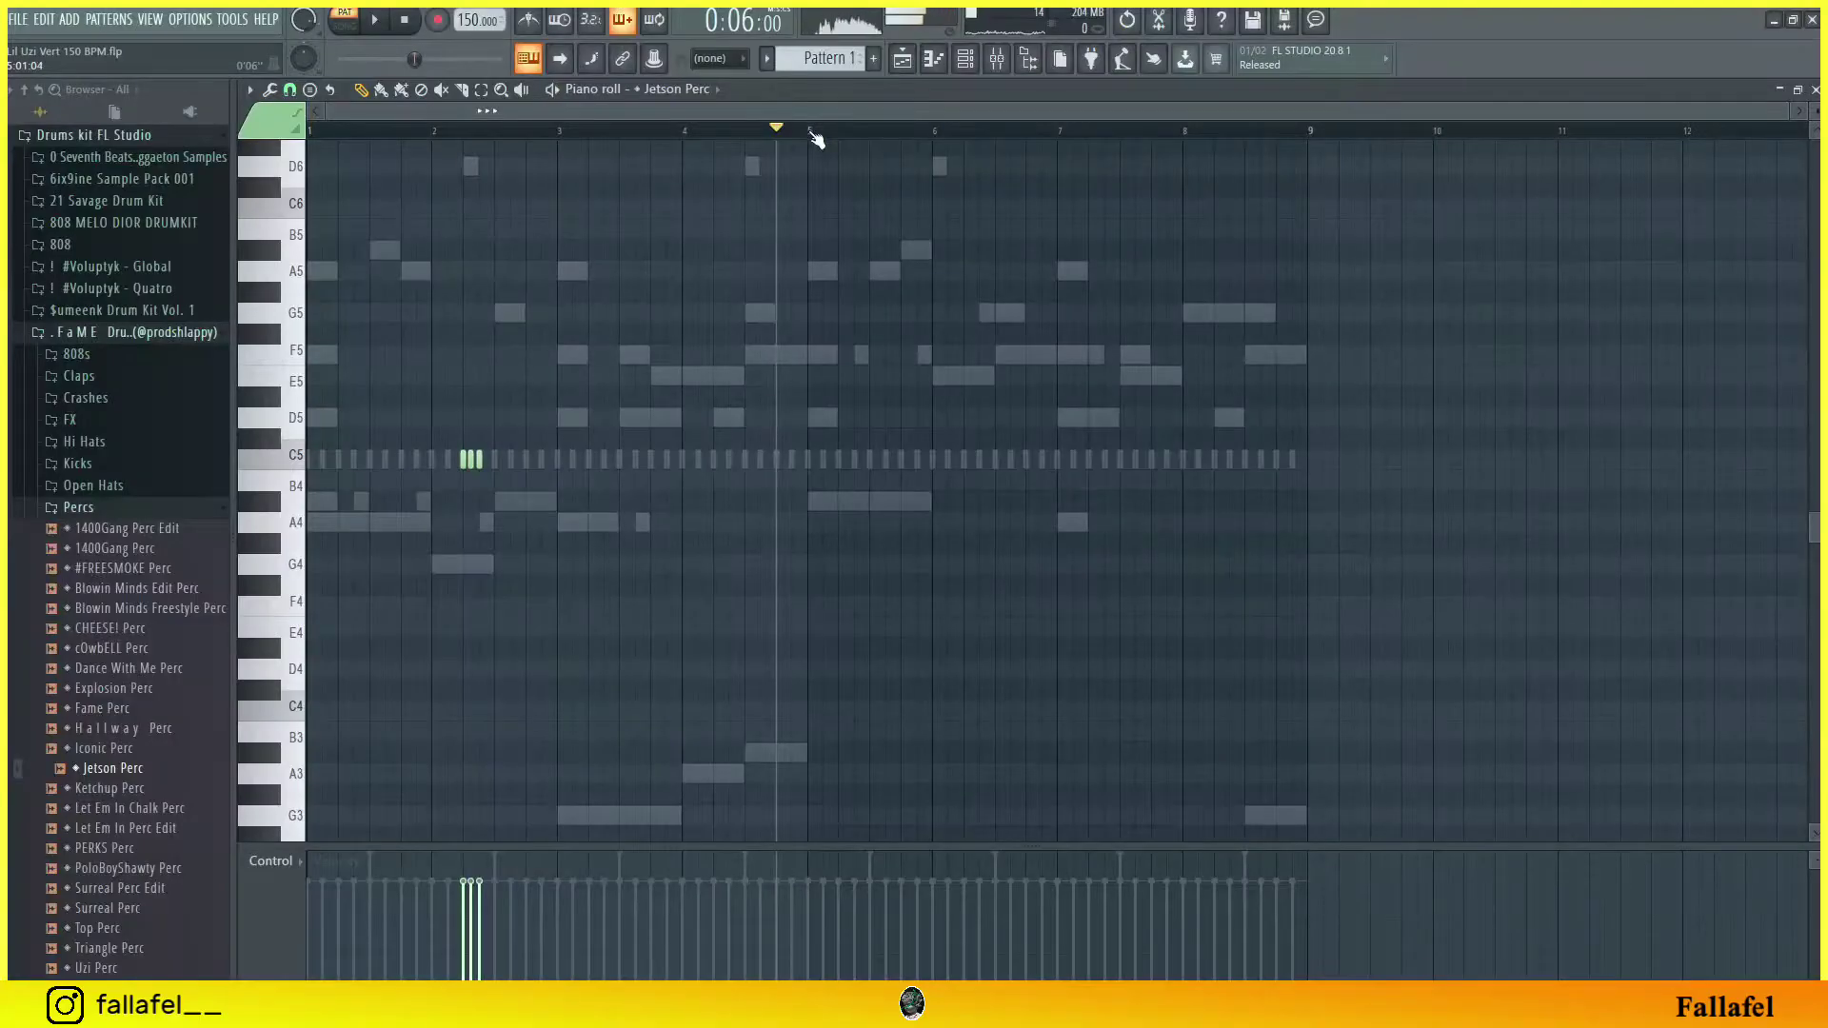
Step: Duplicate the three Jetson Perc hits from bars 1–4 into bars 5–8 and play from bar 5
left_click_drag(814, 135, 332, 142)
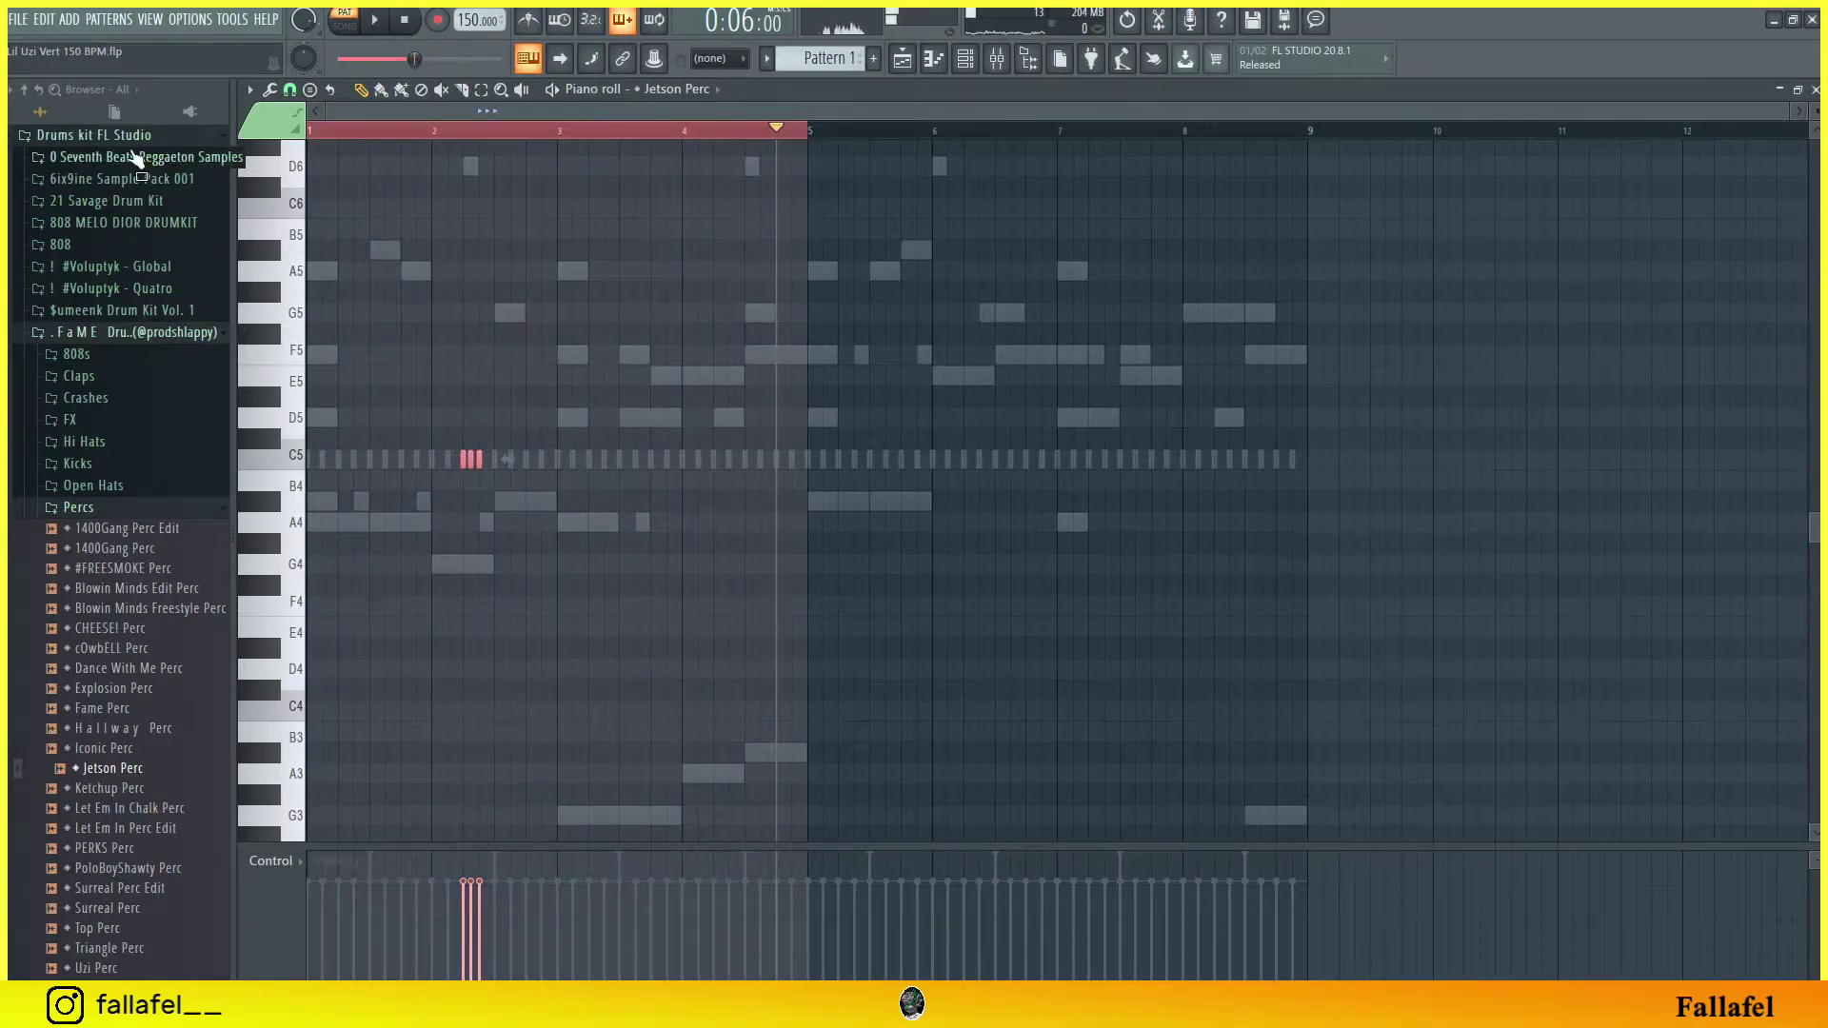
key("ctrl+b")
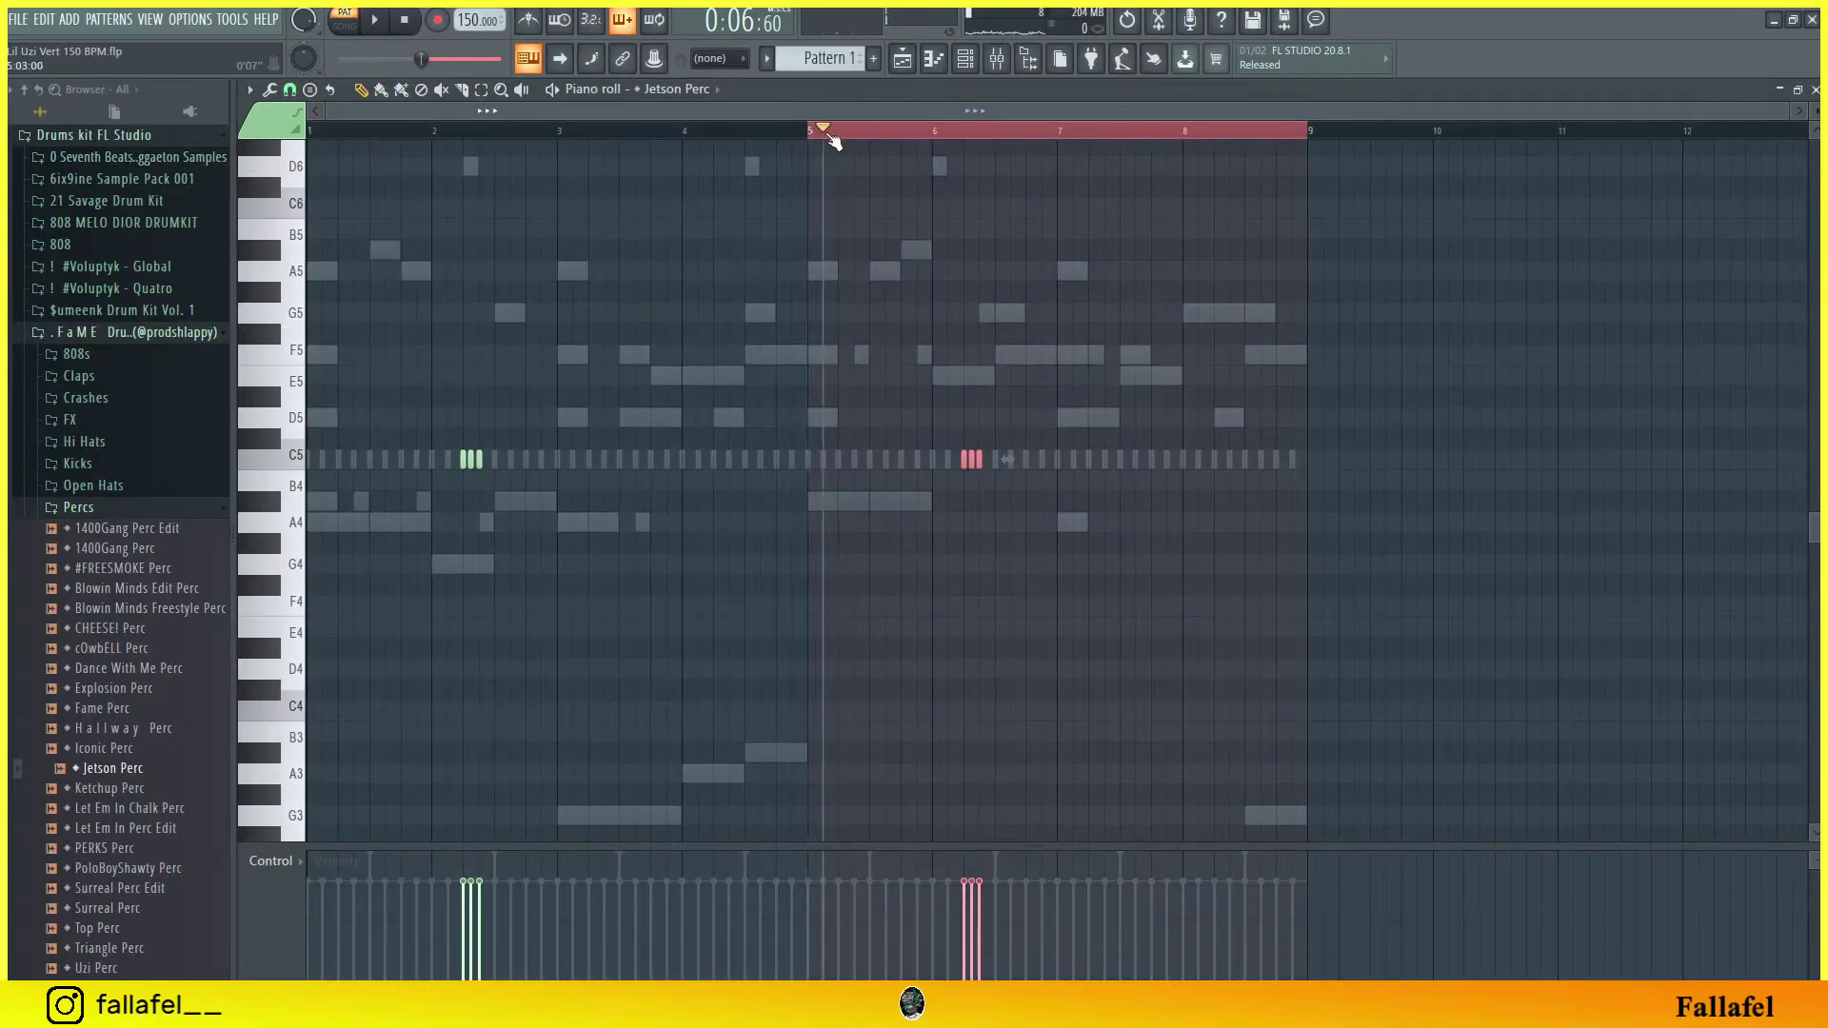
left_click(804, 135)
key("space")
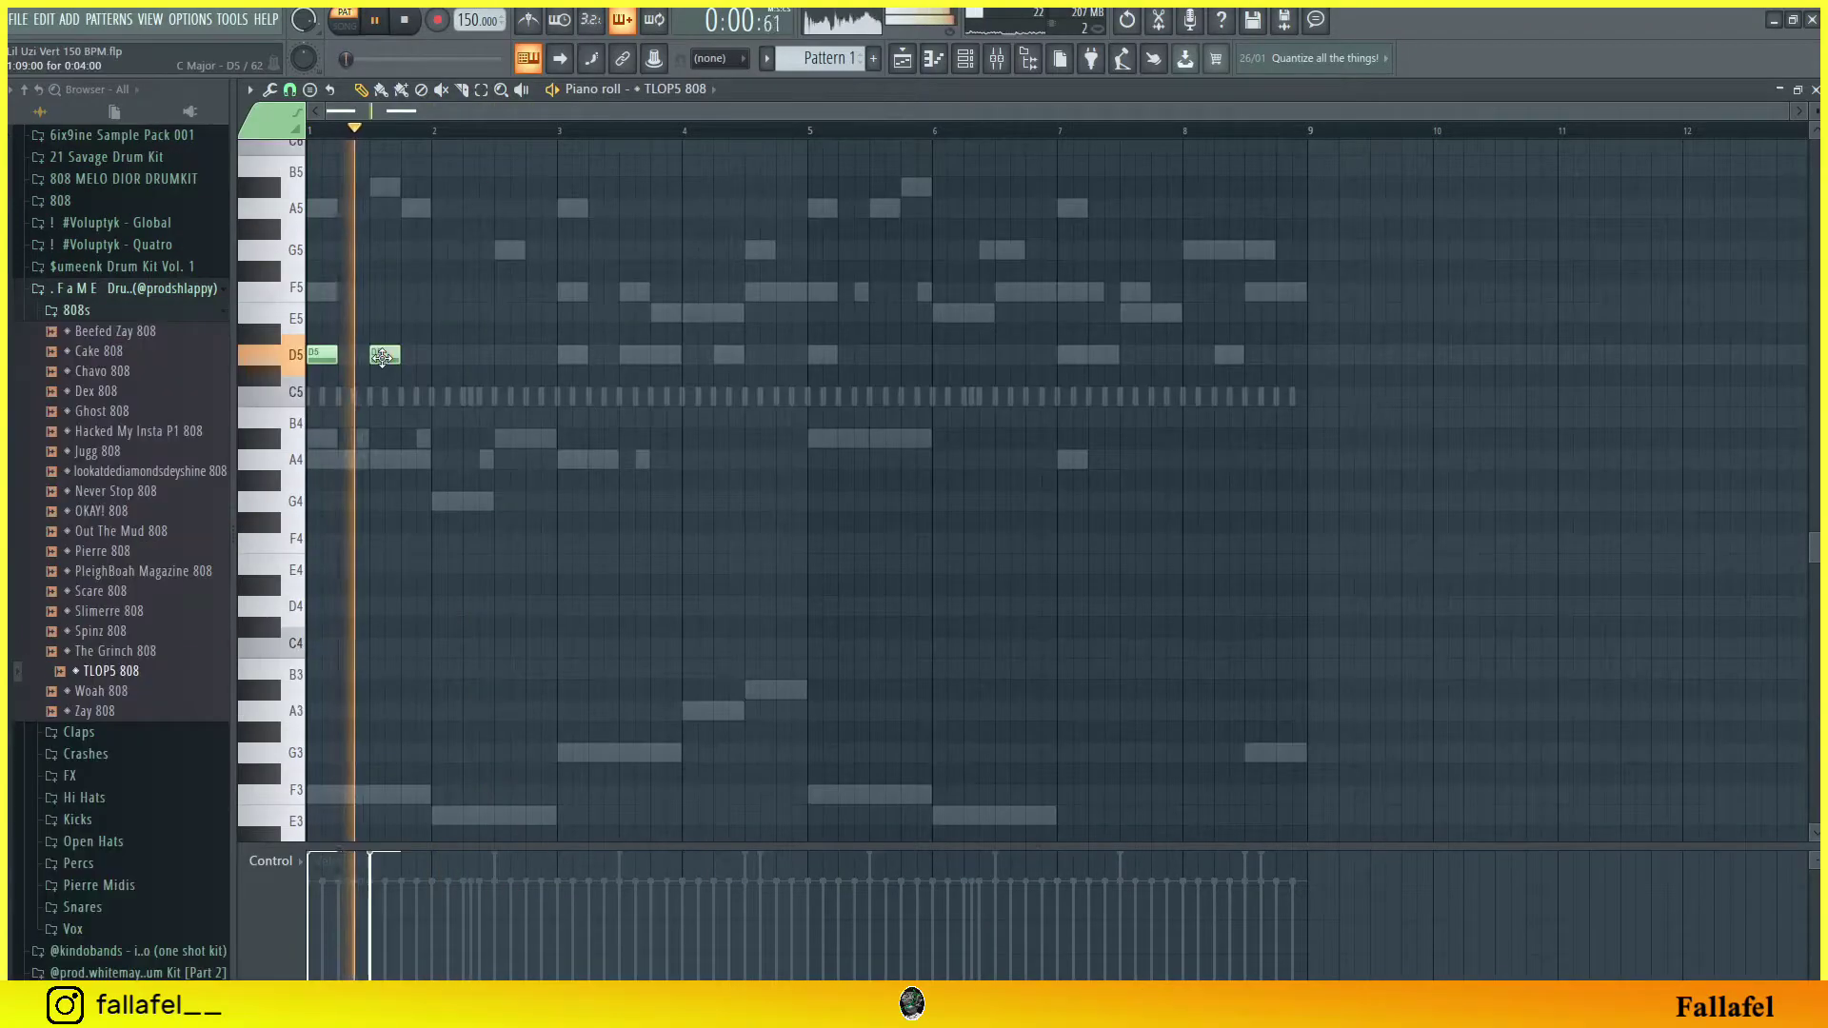
Step: Add a four-step note on step 15 of bar 1 in the TLOP5 808 piano roll and audition the bass line
key("space")
key("space")
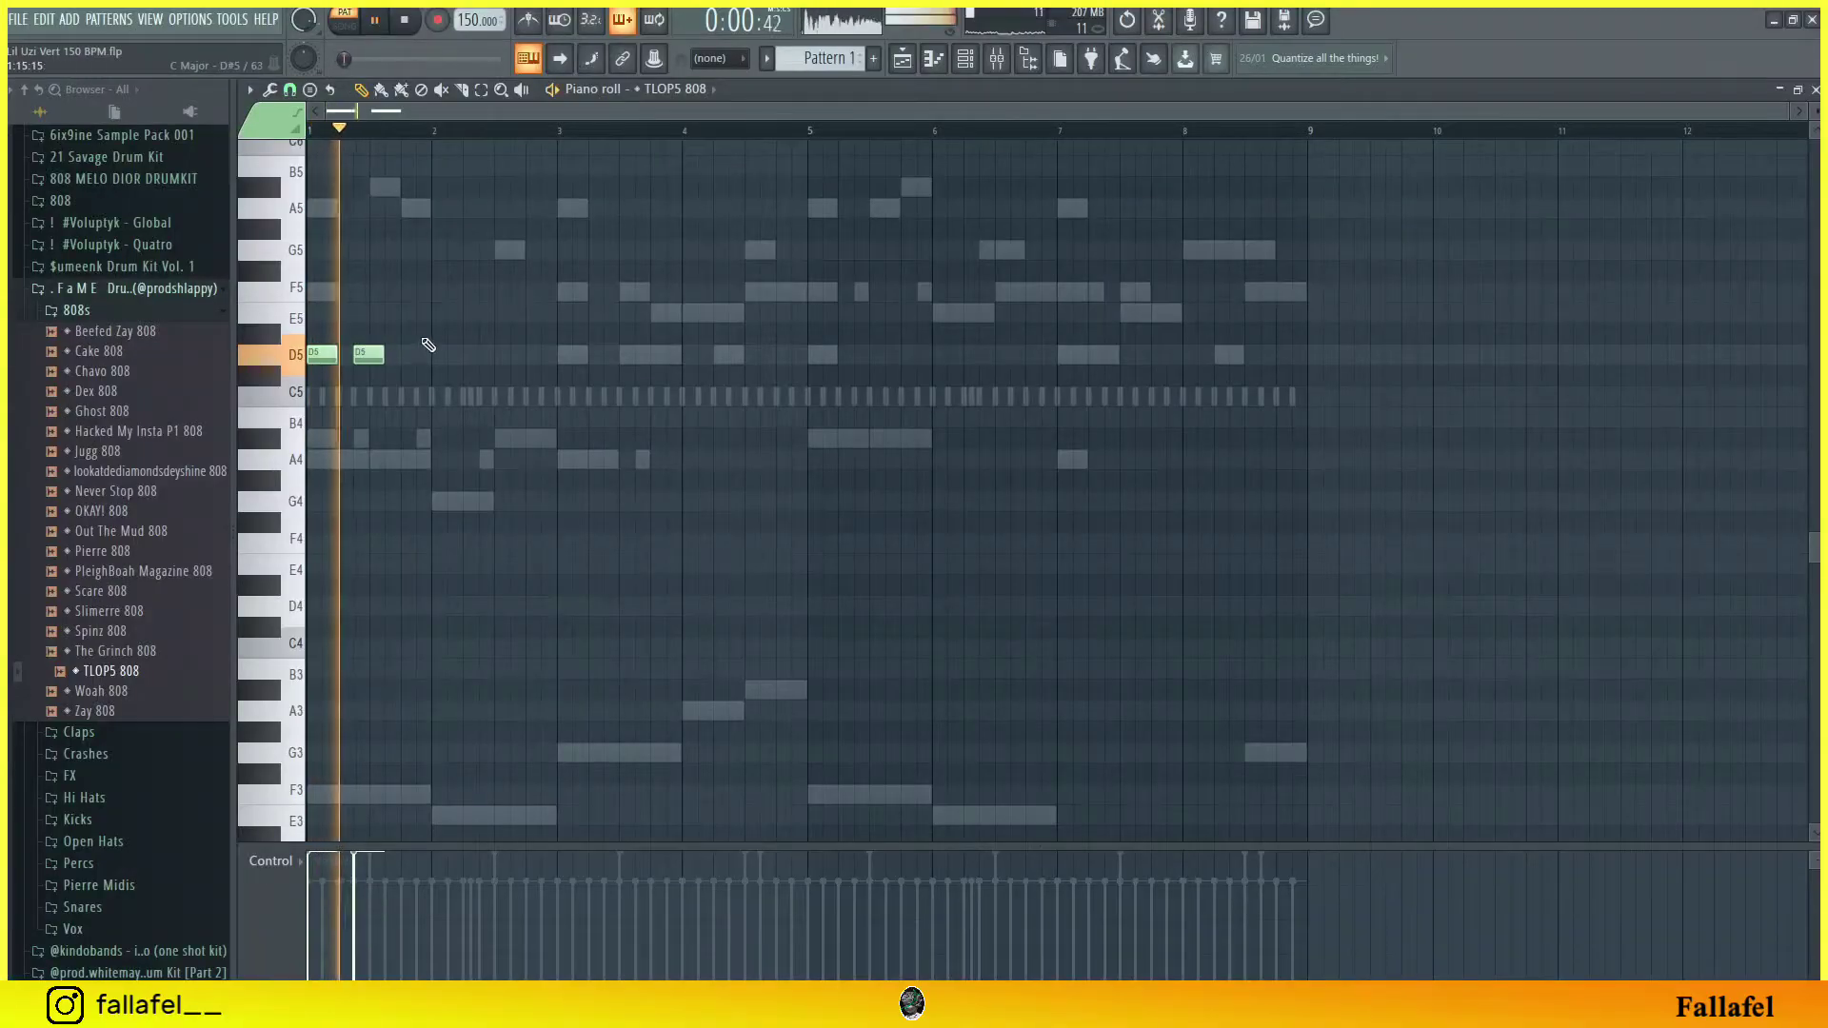
scroll(424, 347, "up", 2)
key("space")
left_click(411, 351)
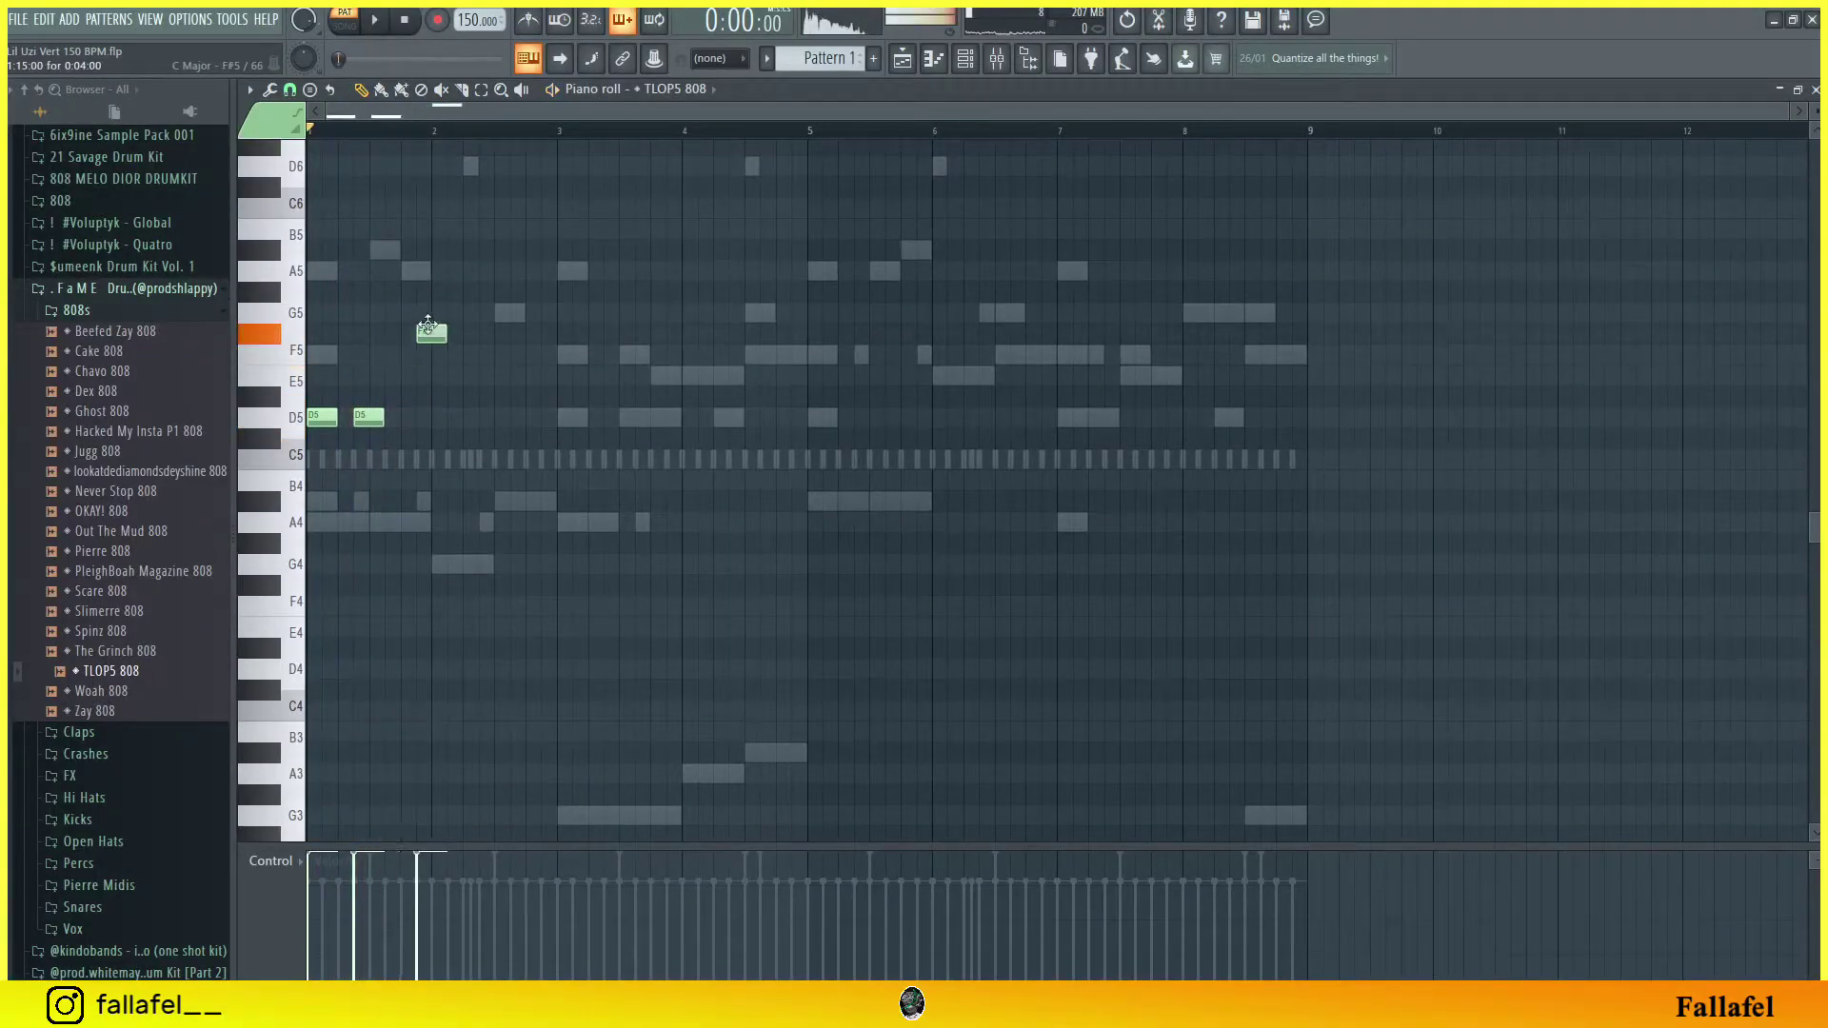
key("space")
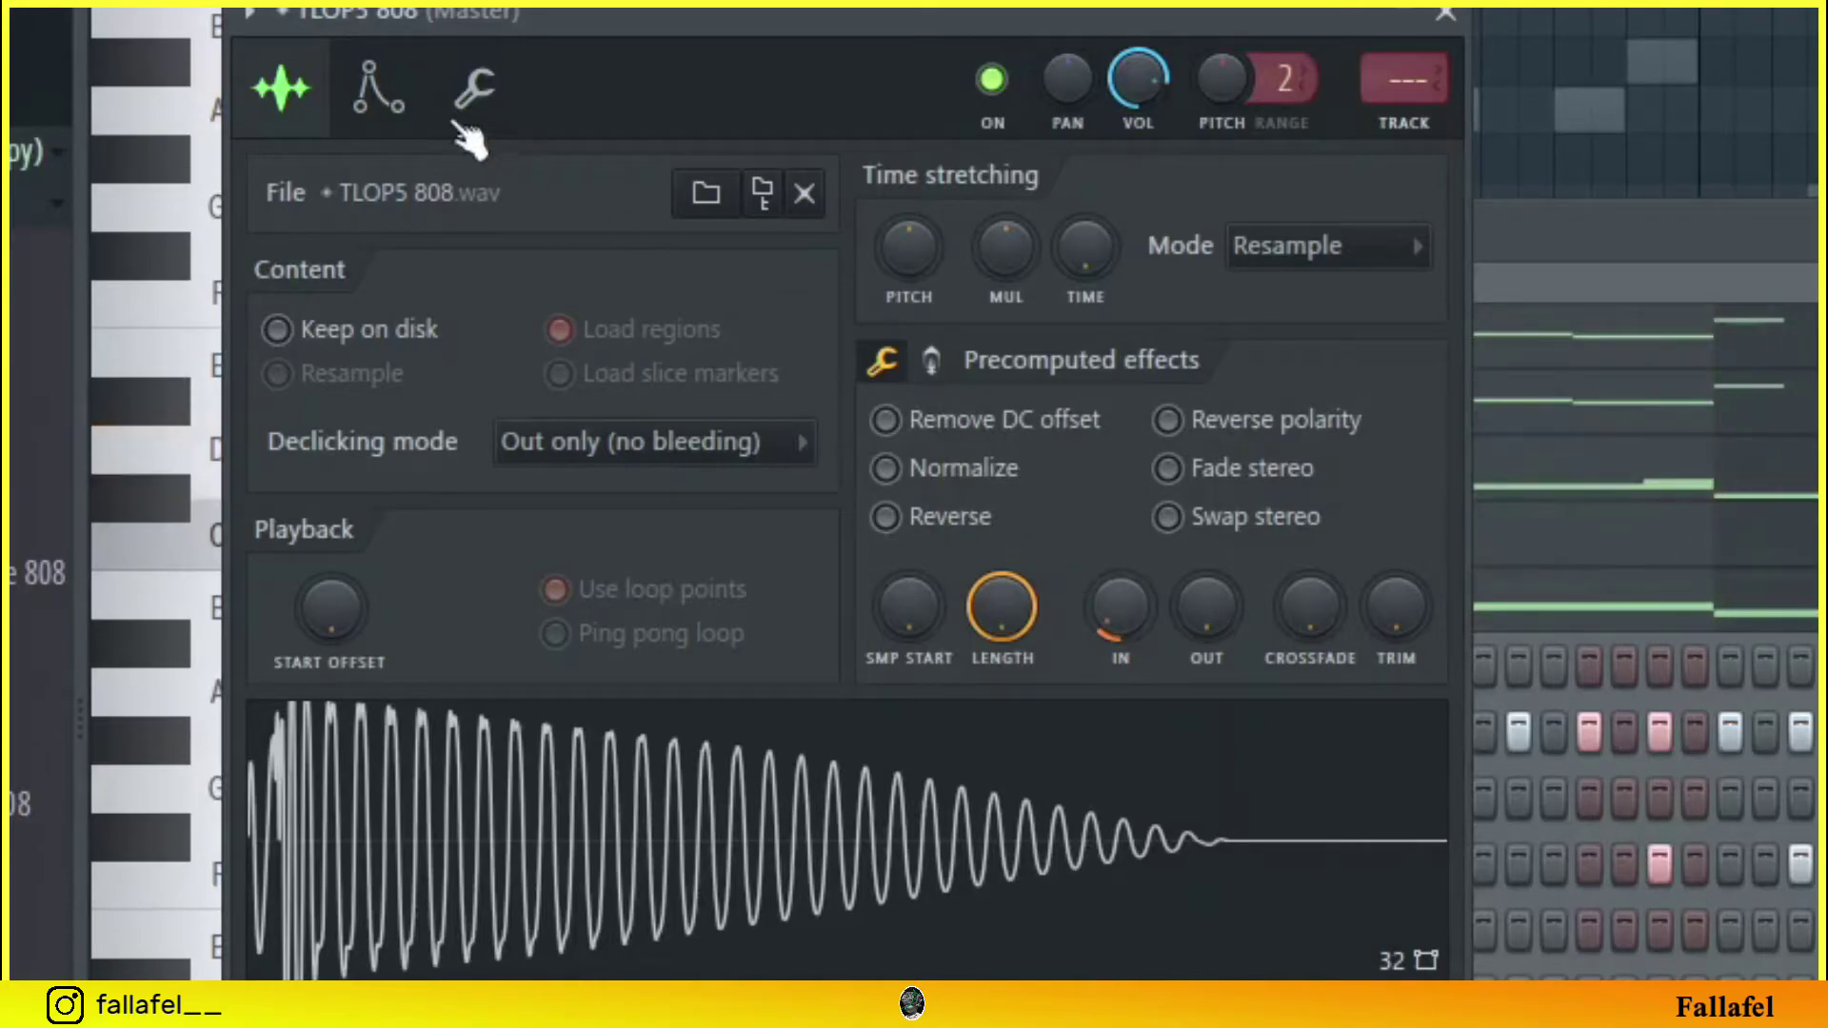
Step: Review the TLOP5 808 channel's miscellaneous settings, including its cut group, and close its window
left_click(395, 103)
left_click(472, 109)
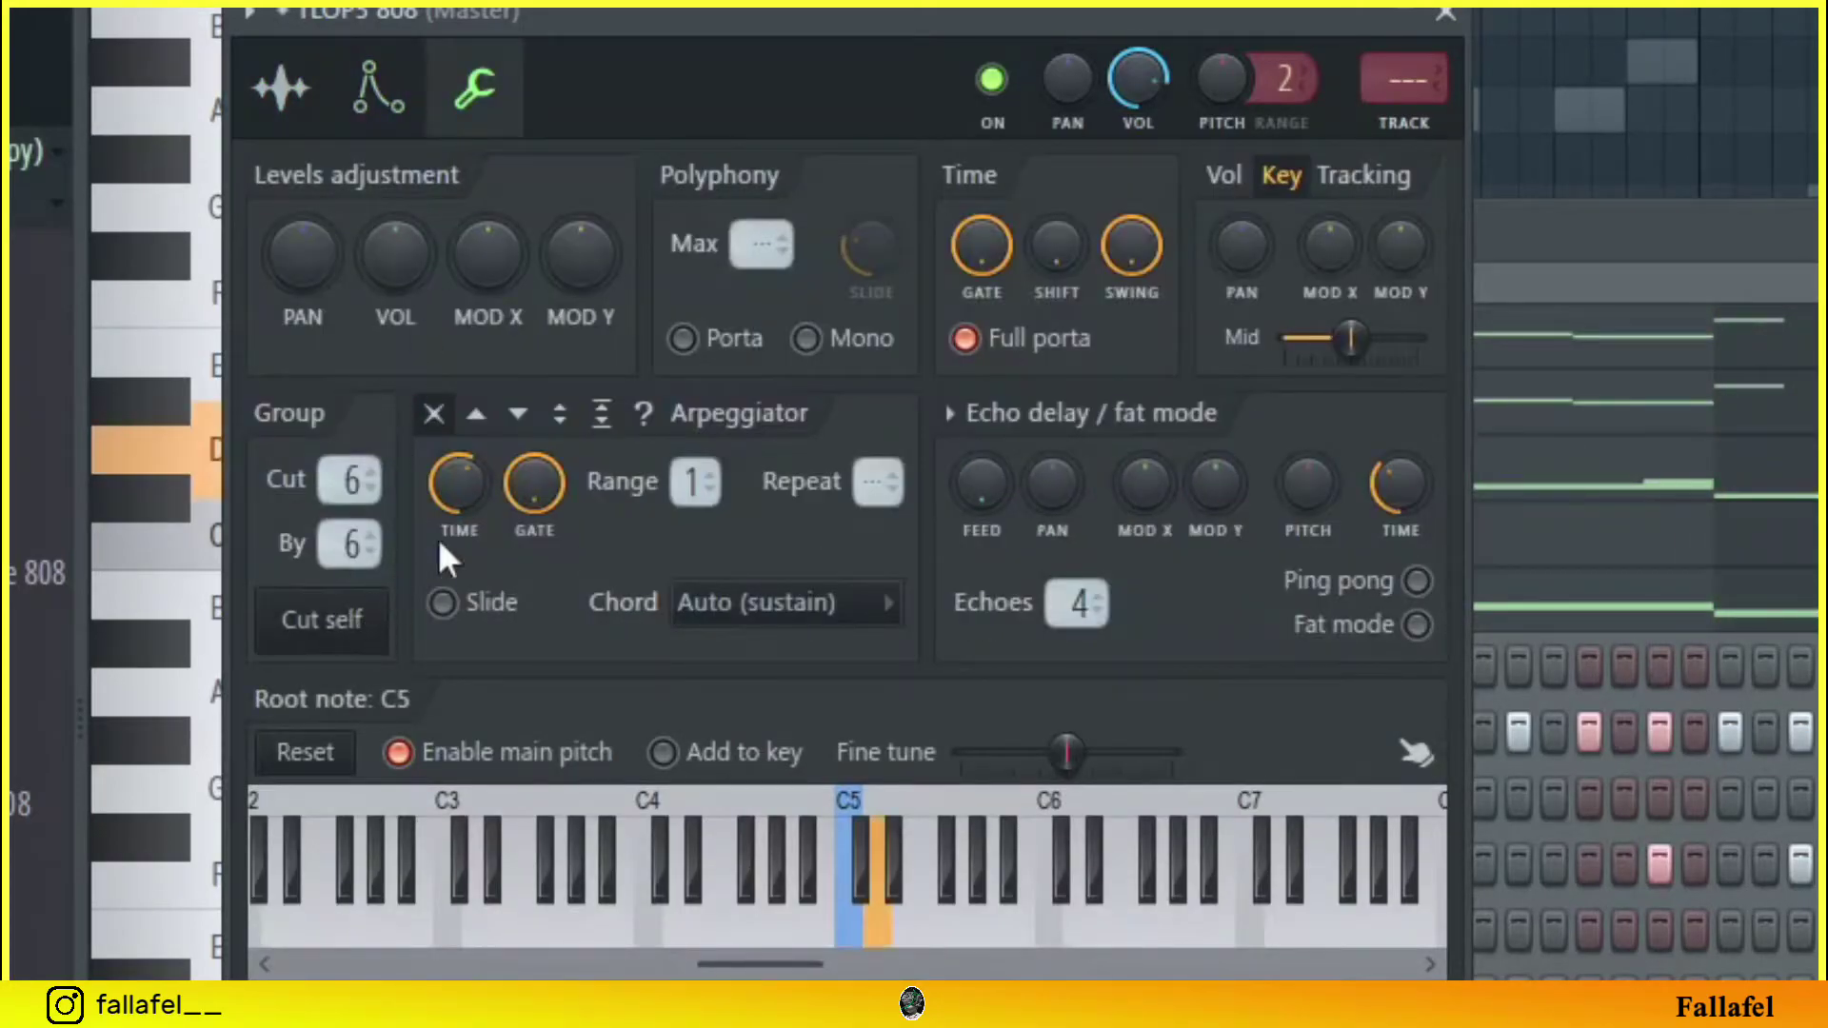
left_click(1444, 13)
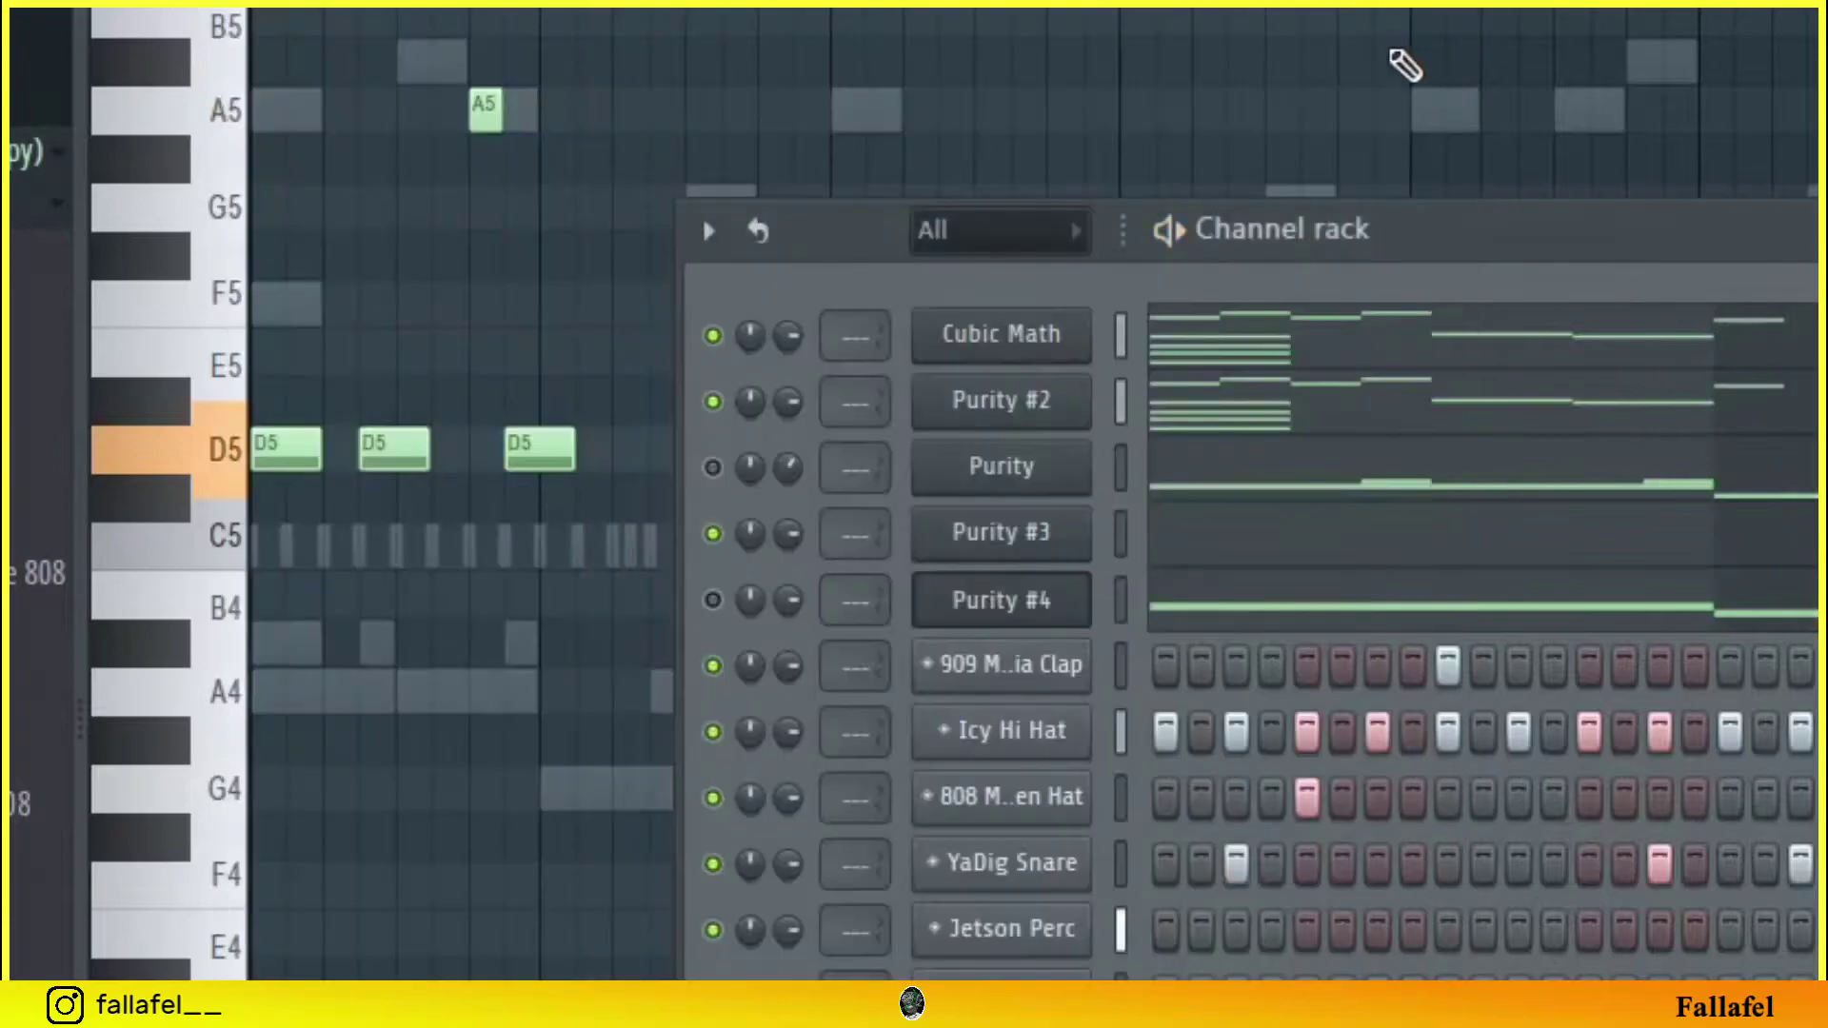
Step: Reopen the TLOP5 808 channel settings and fine-tune the sample's precomputed effects
left_click(635, 691)
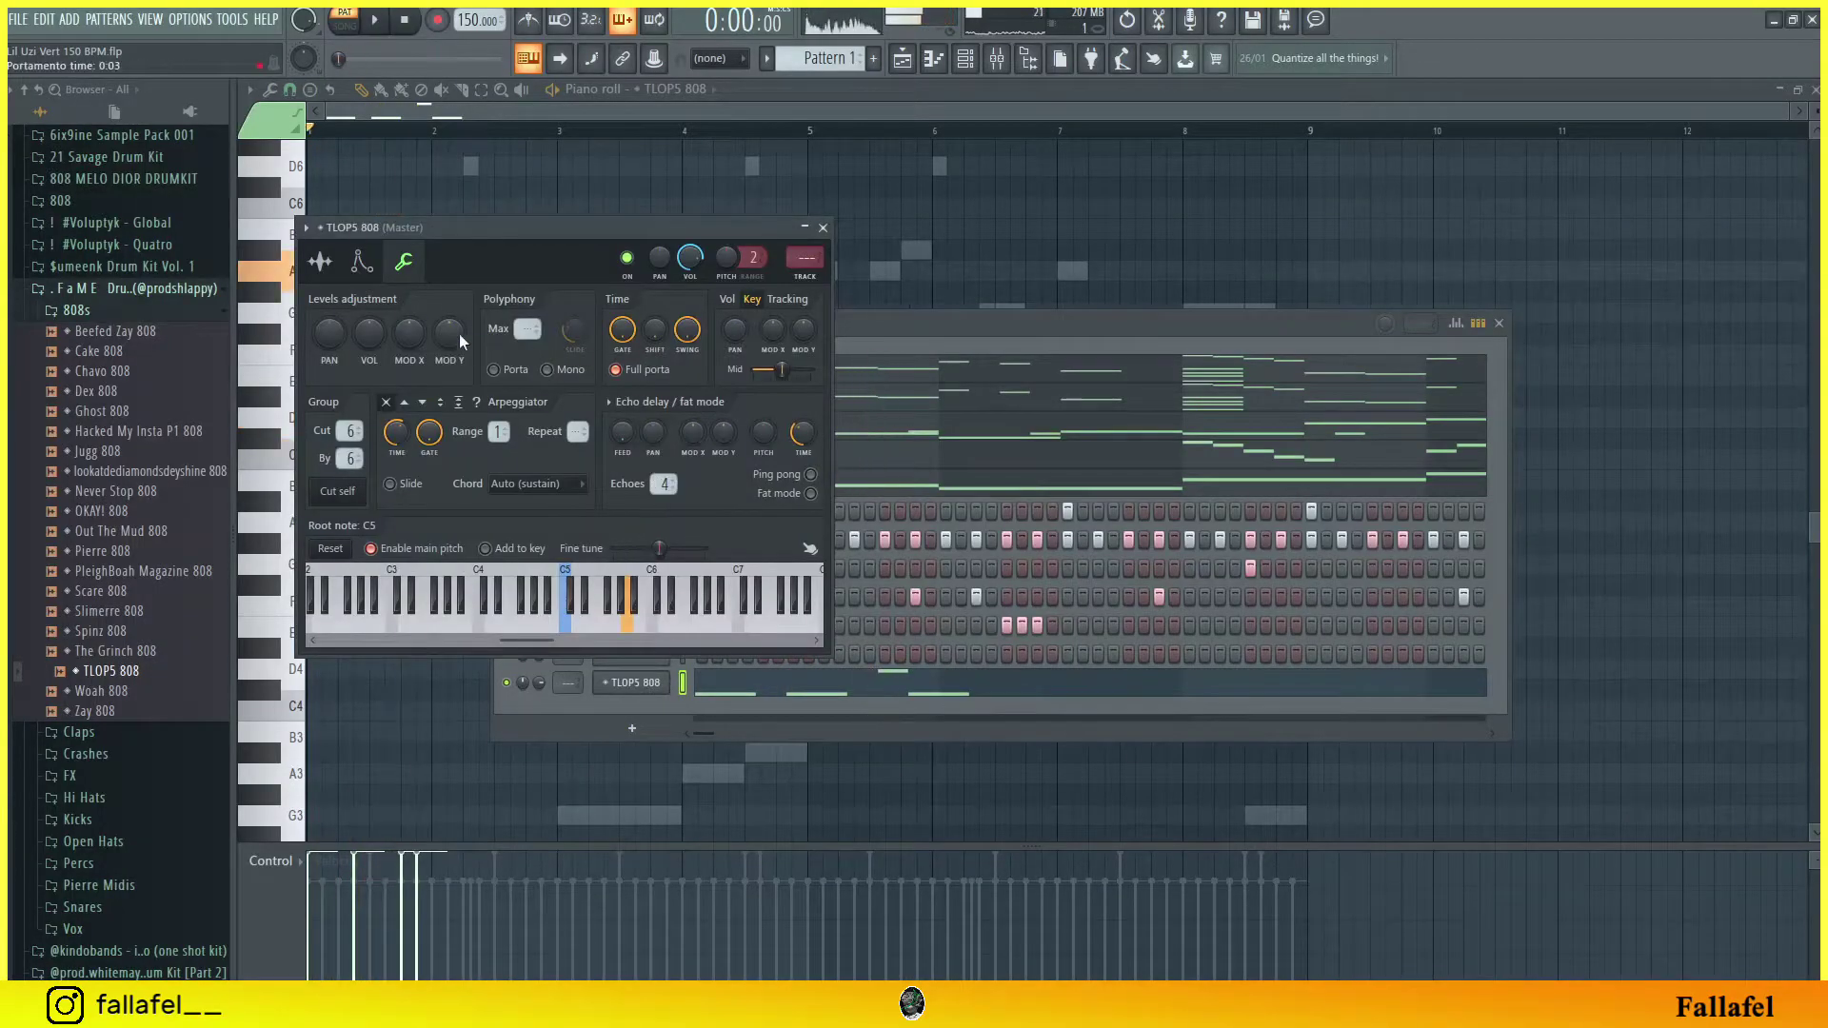
left_click(320, 253)
mouse_move(1086, 614)
left_mouse_down()
mouse_move(1085, 585)
mouse_move(1085, 610)
left_mouse_up()
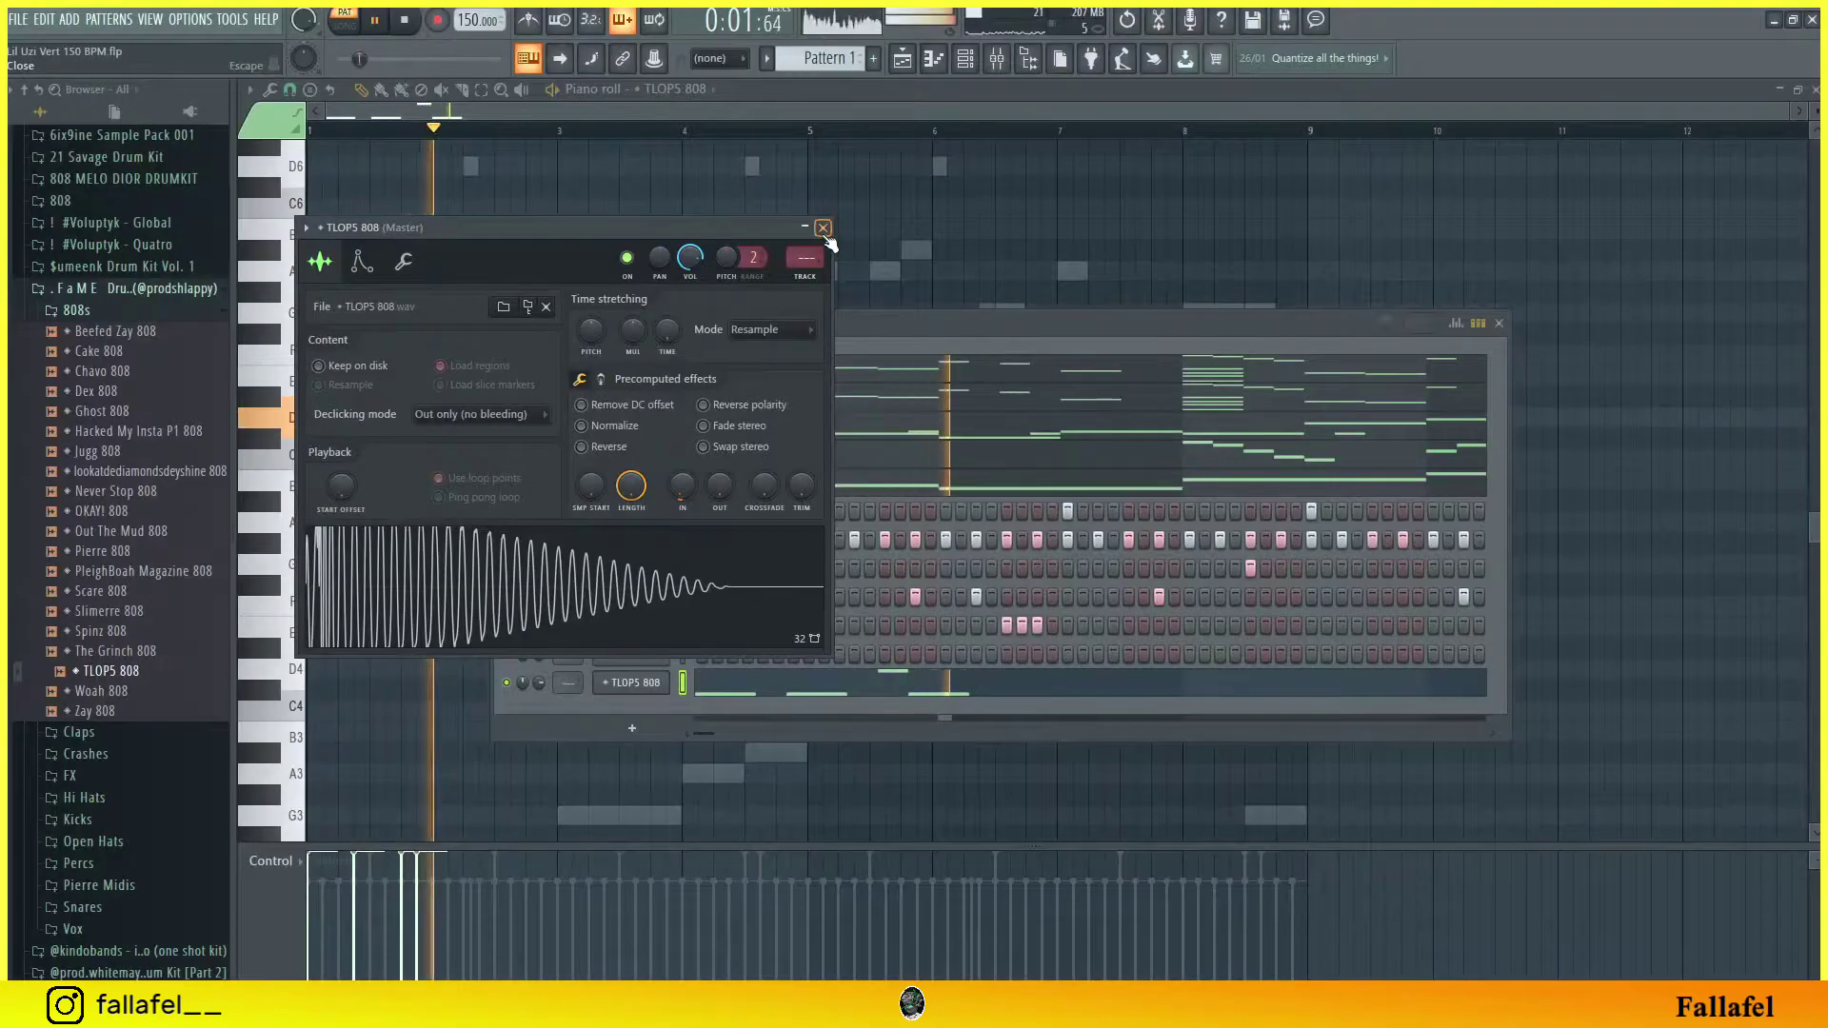
Step: Play the bass line and try The Grinch 808 and Spinz 808 as replacement samples for the 808 channel
left_click(1376, 83)
key("space")
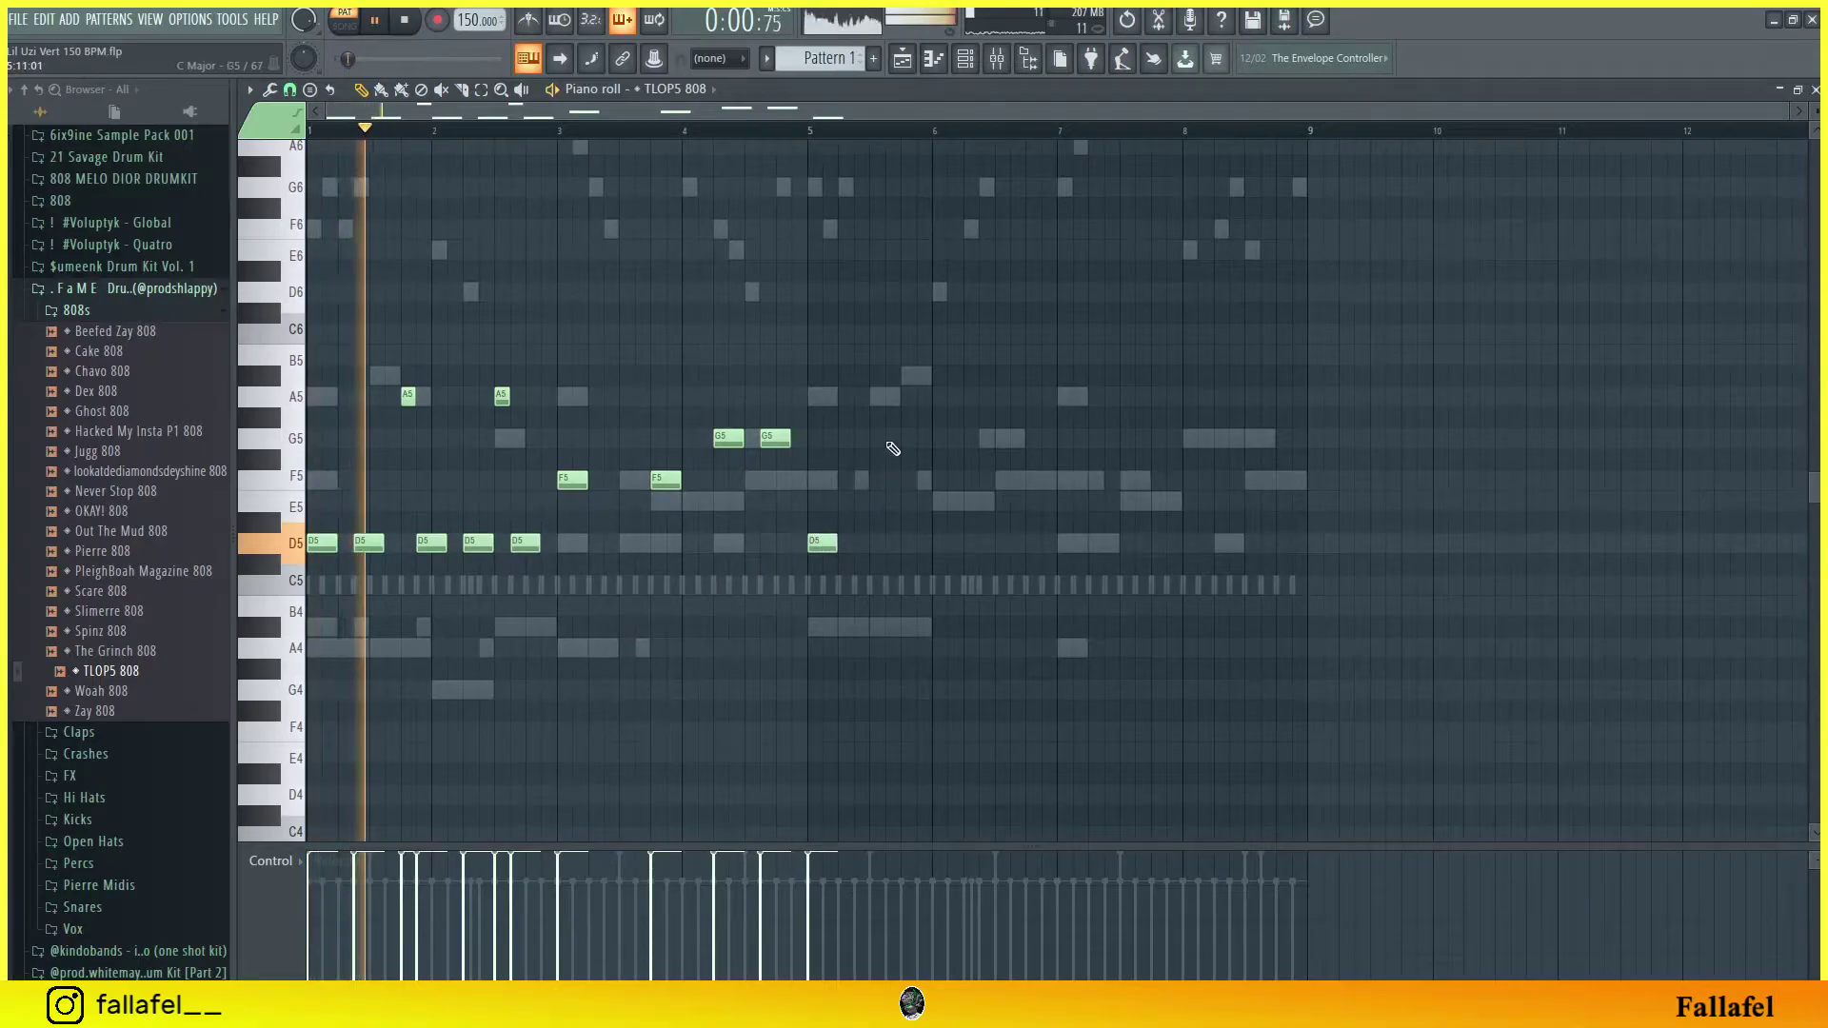
key("space")
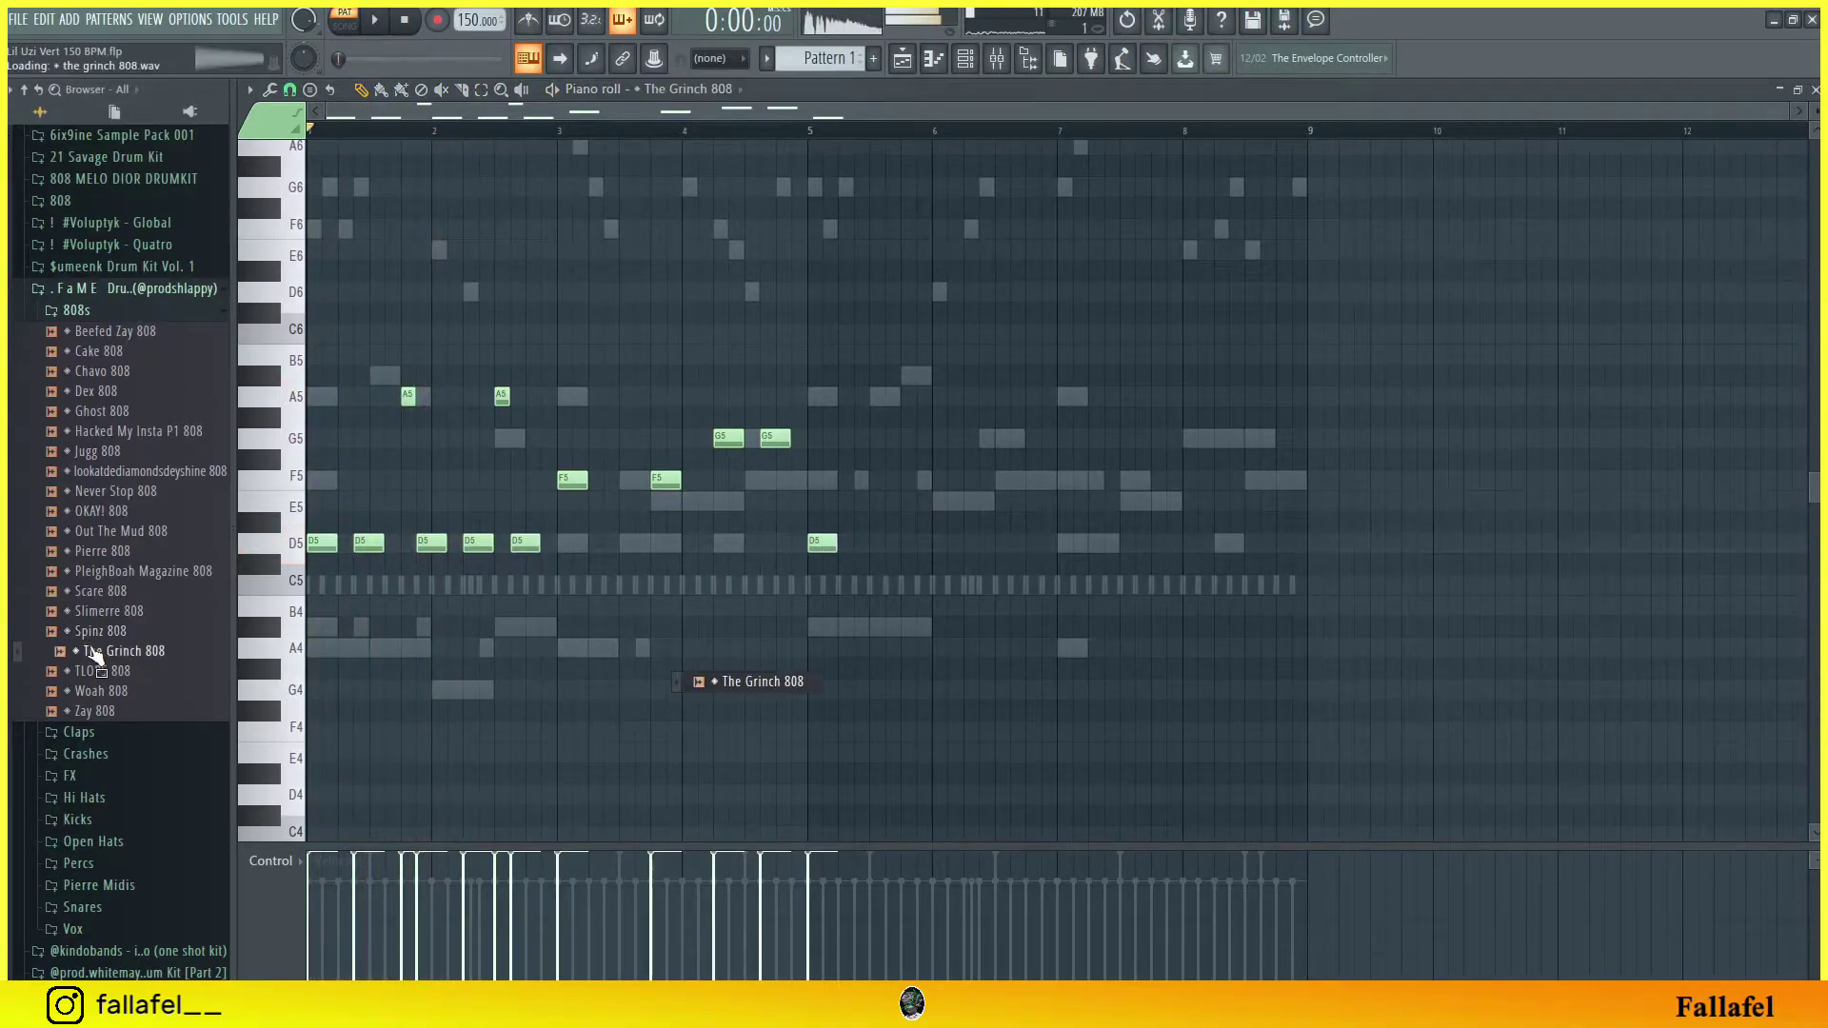
left_click(103, 632)
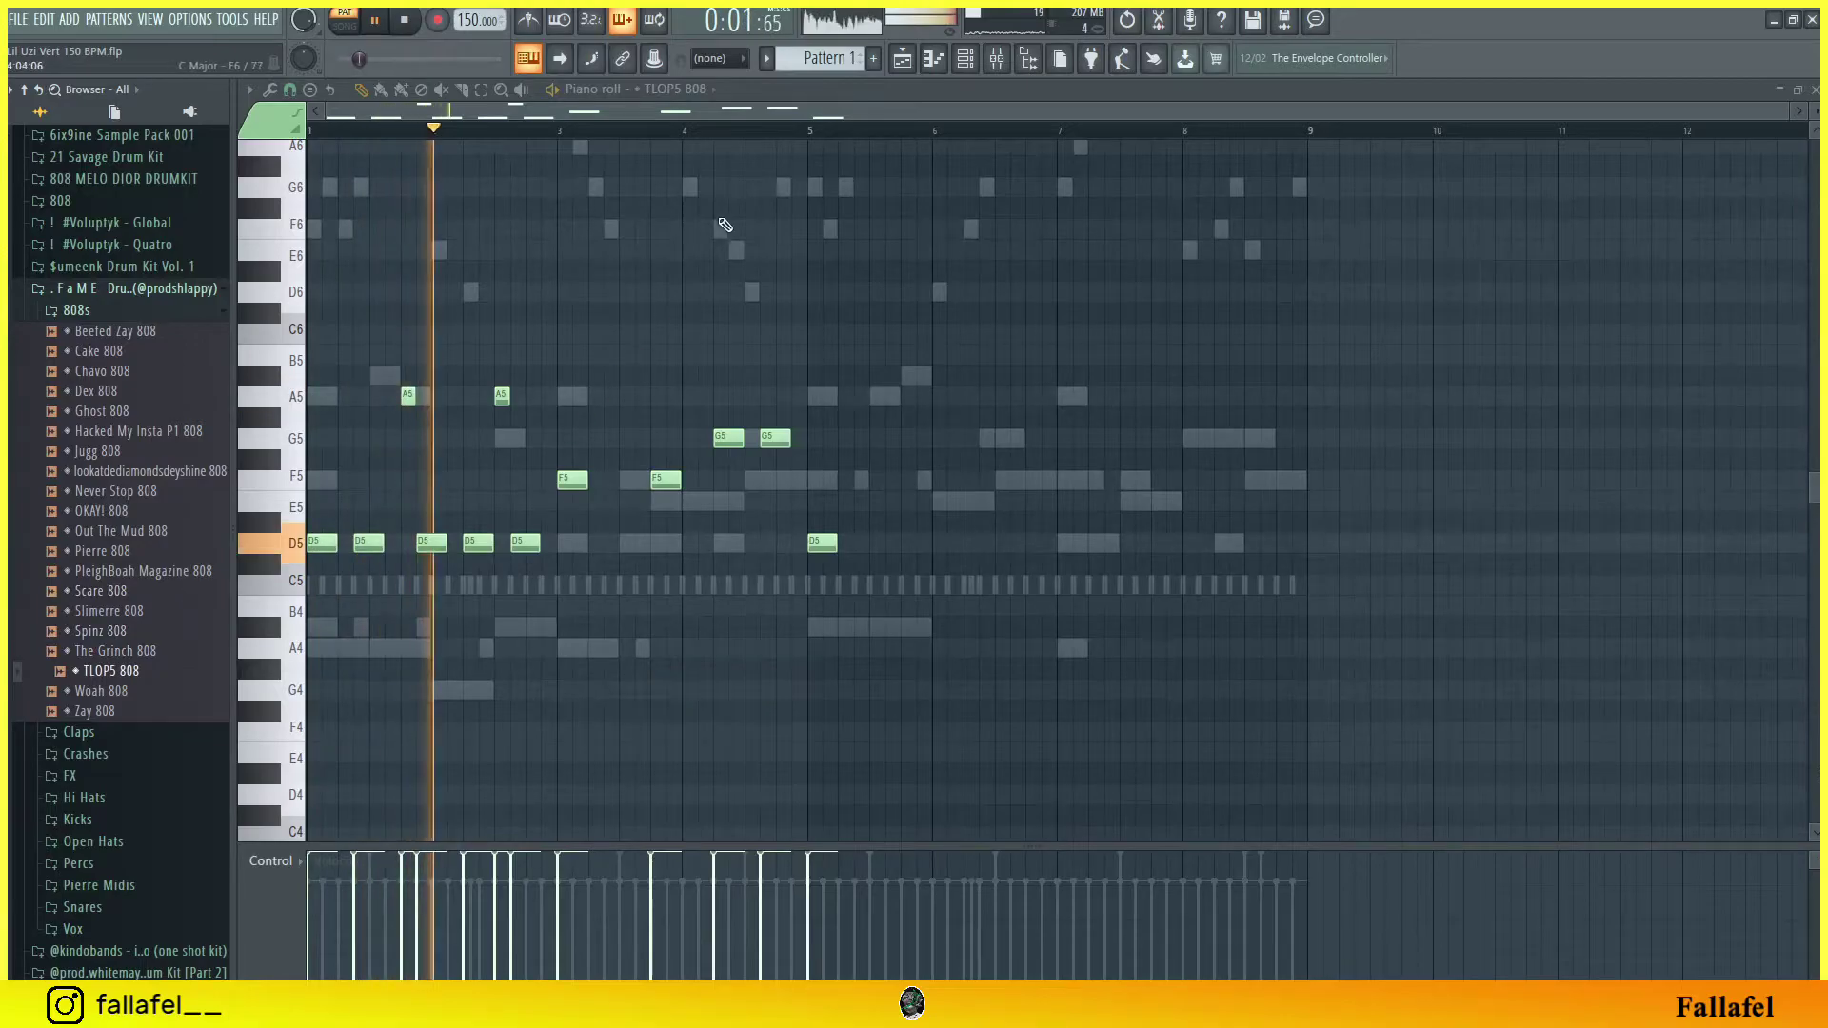
Step: Adjust the TLOP5 808 sample's quick fade-in to about 7% in its channel settings and close them
left_click(965, 60)
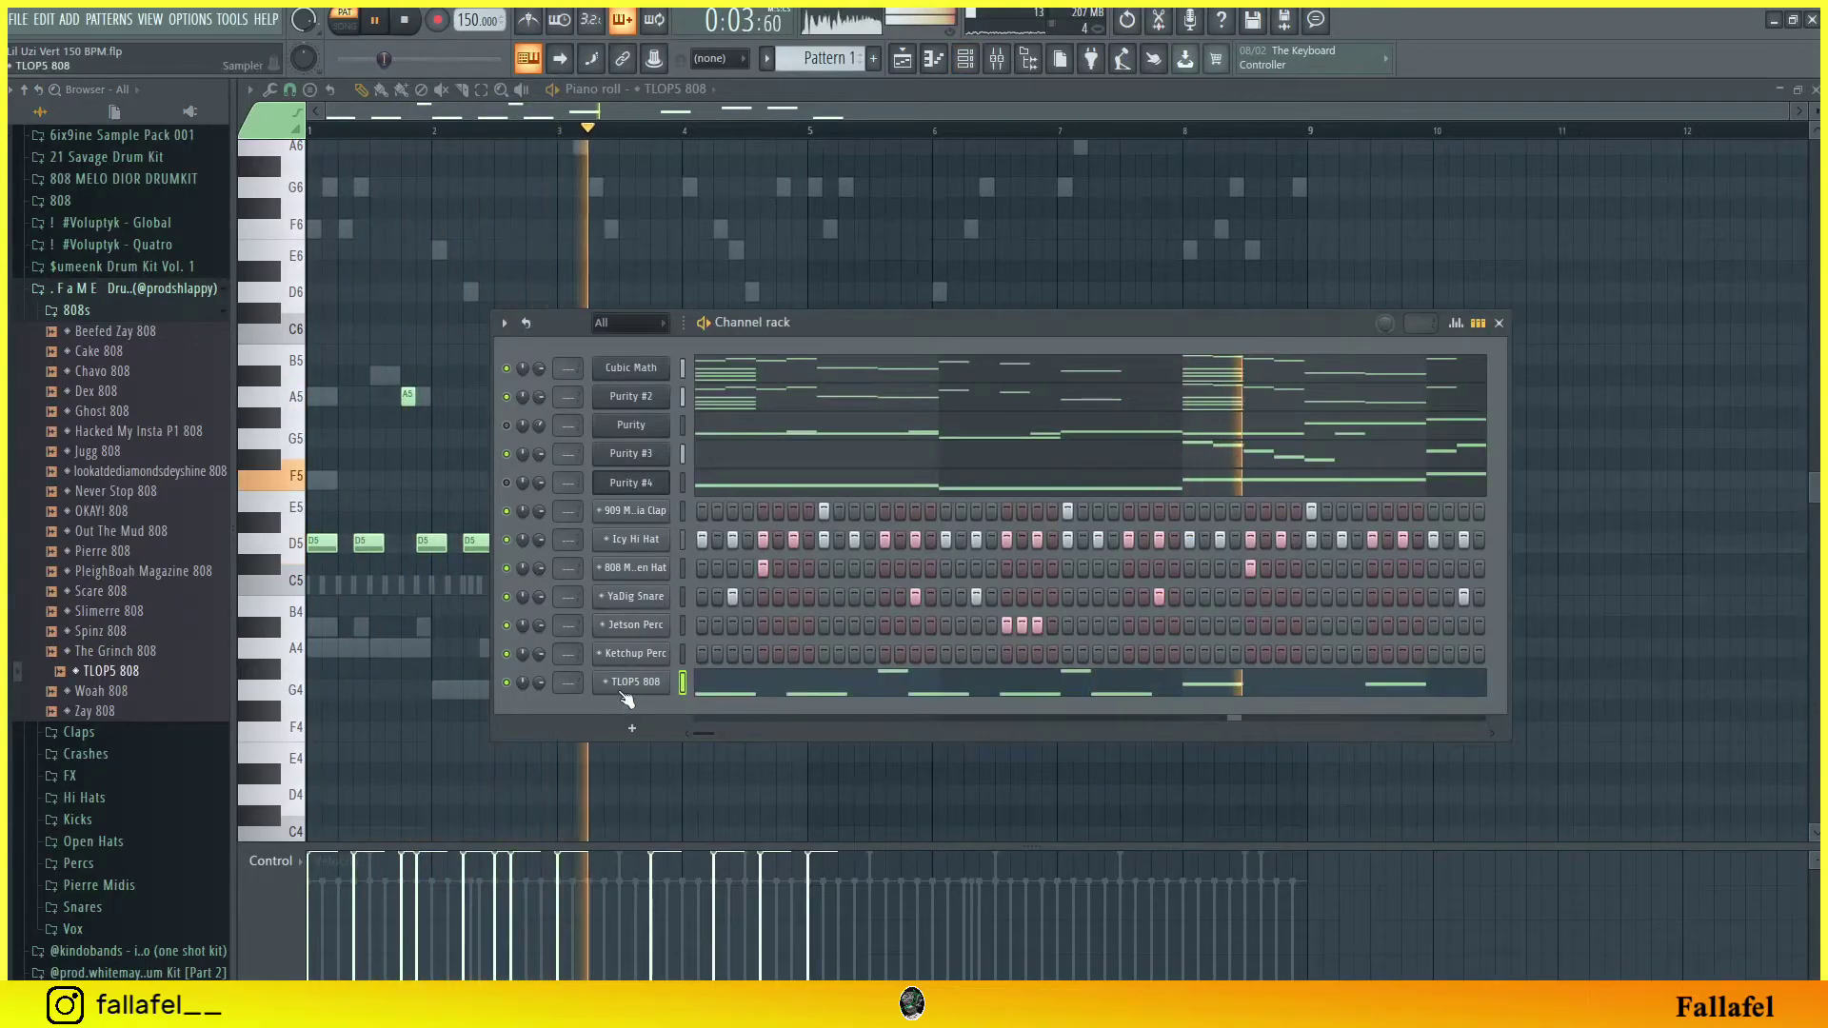
left_click(629, 685)
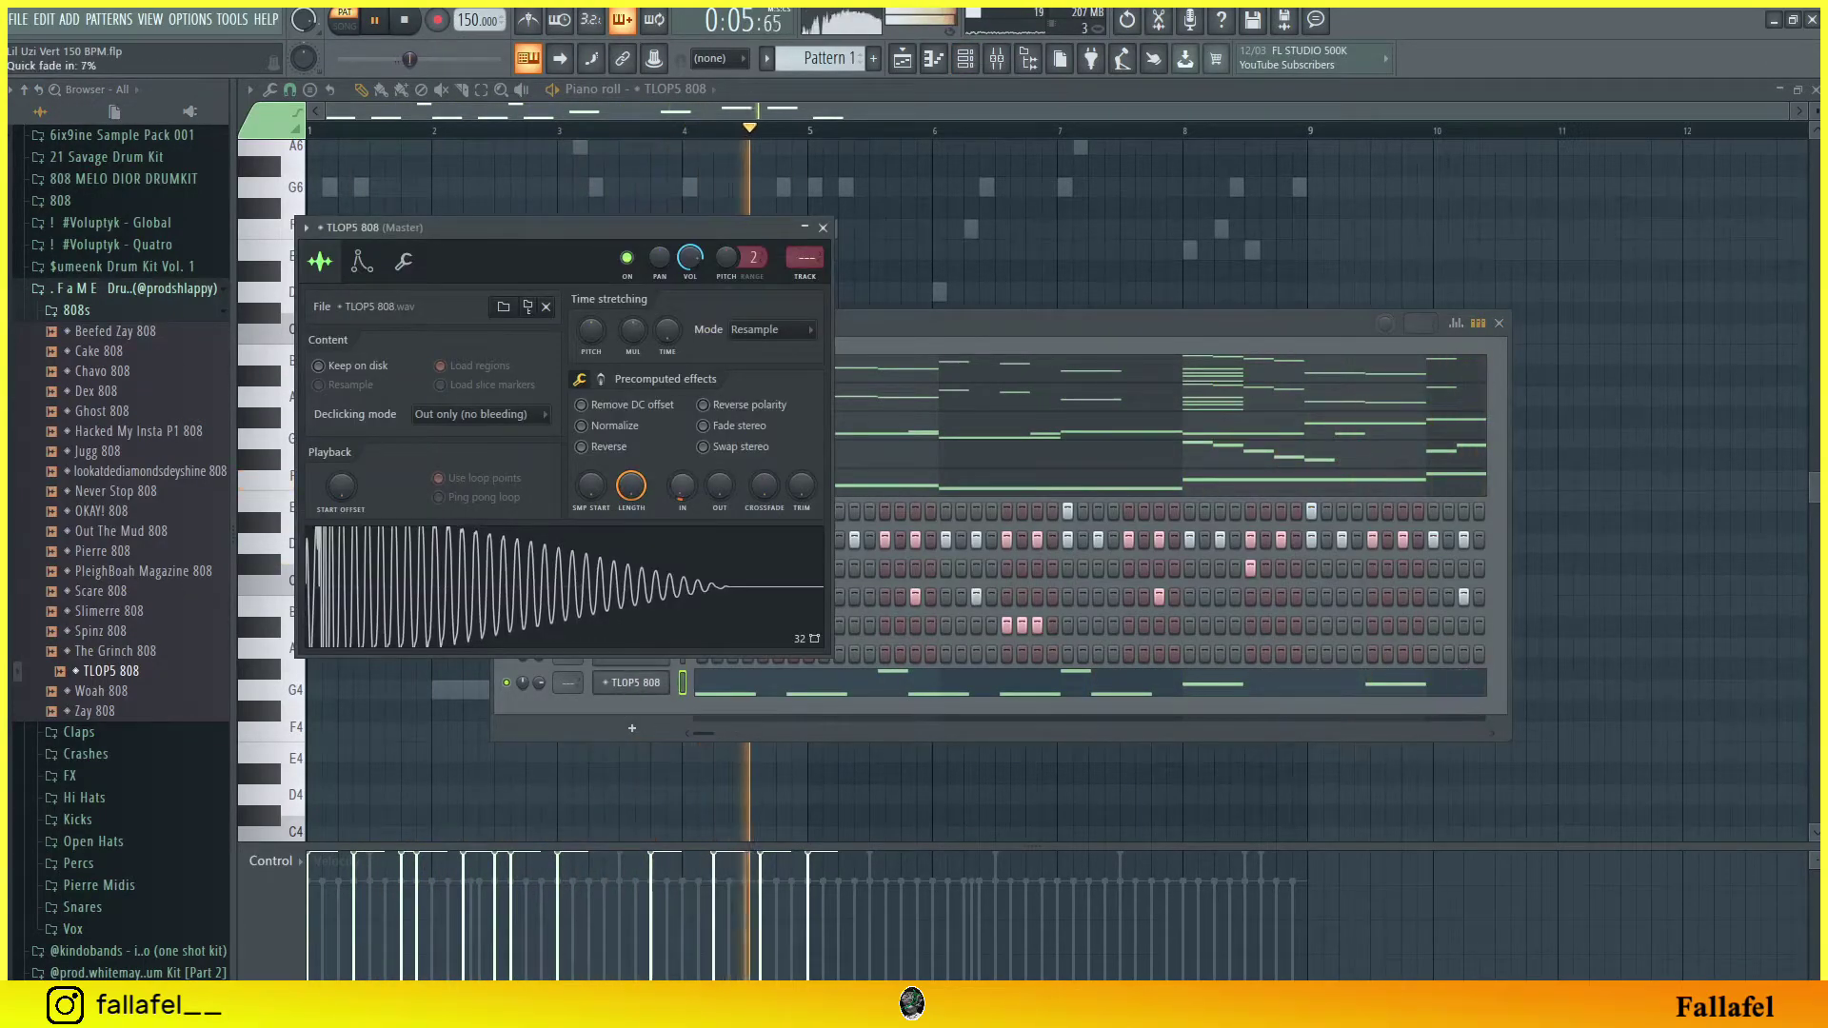
left_click(823, 229)
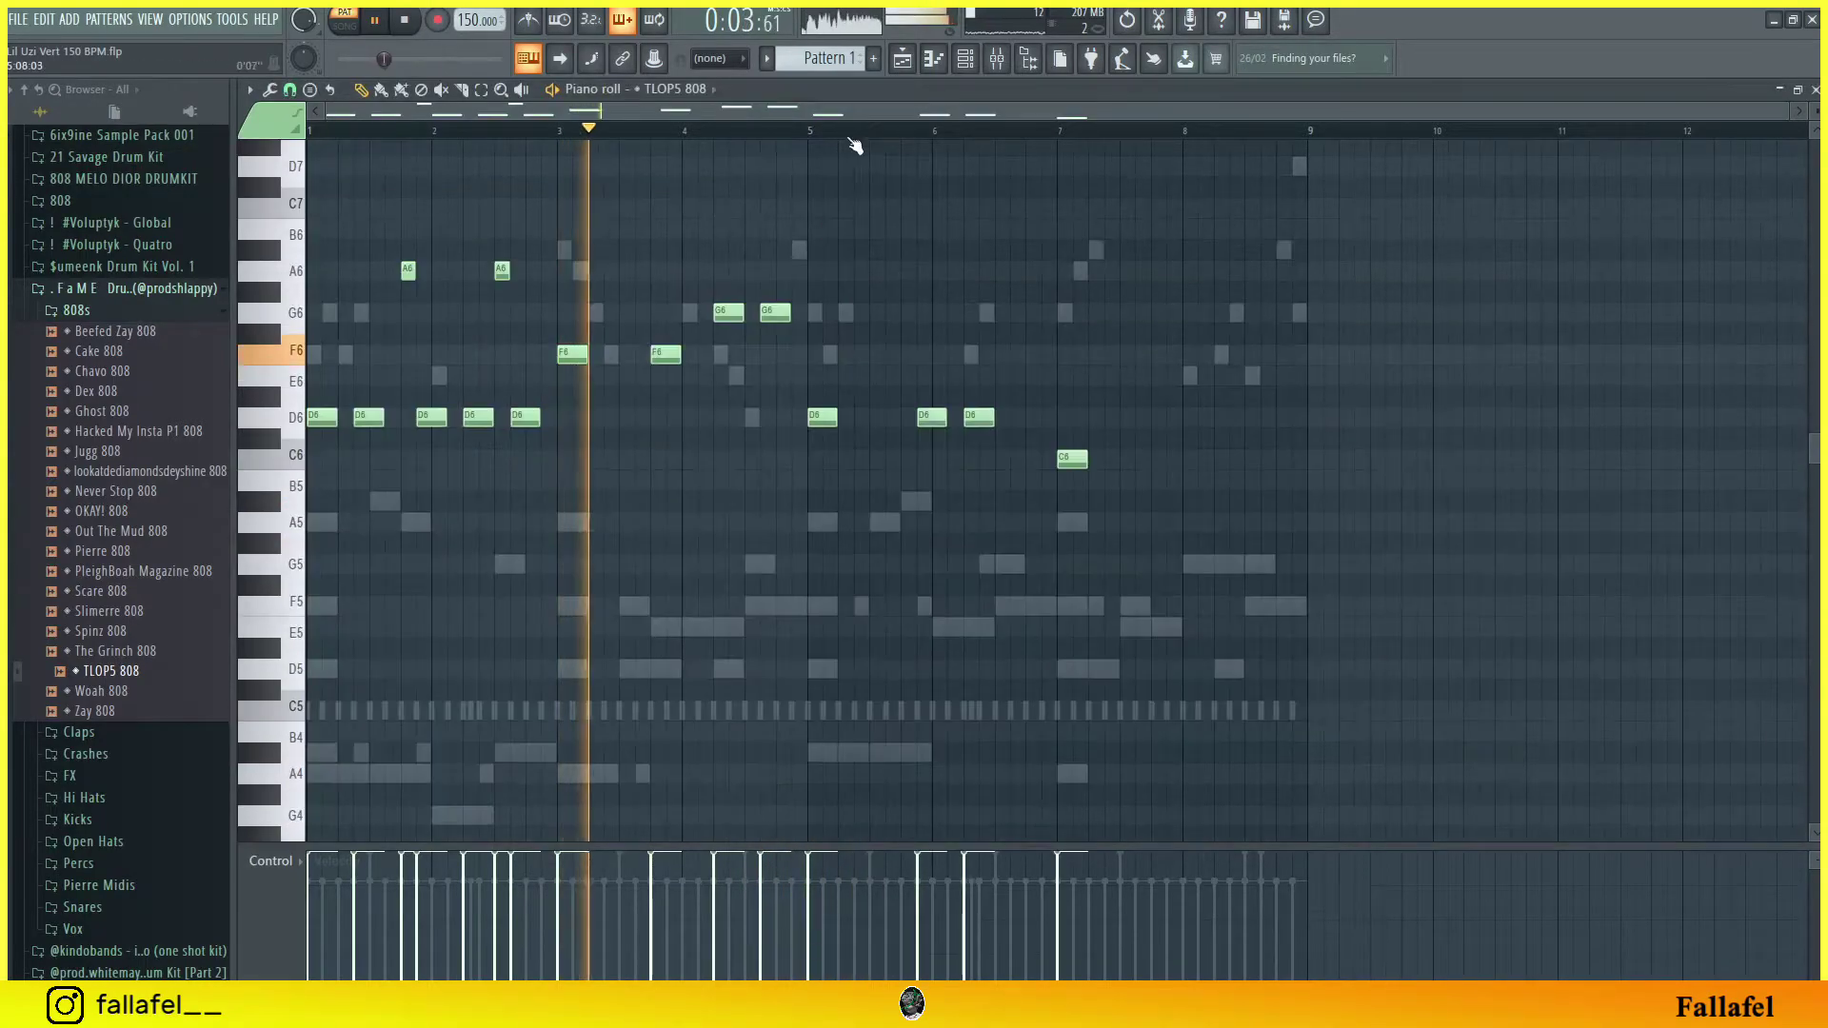
Step: Add C6 notes on beat 4 of bar 7 and beat 2 of bar 8, and transpose the whole 808 line down one octave
left_click(802, 131)
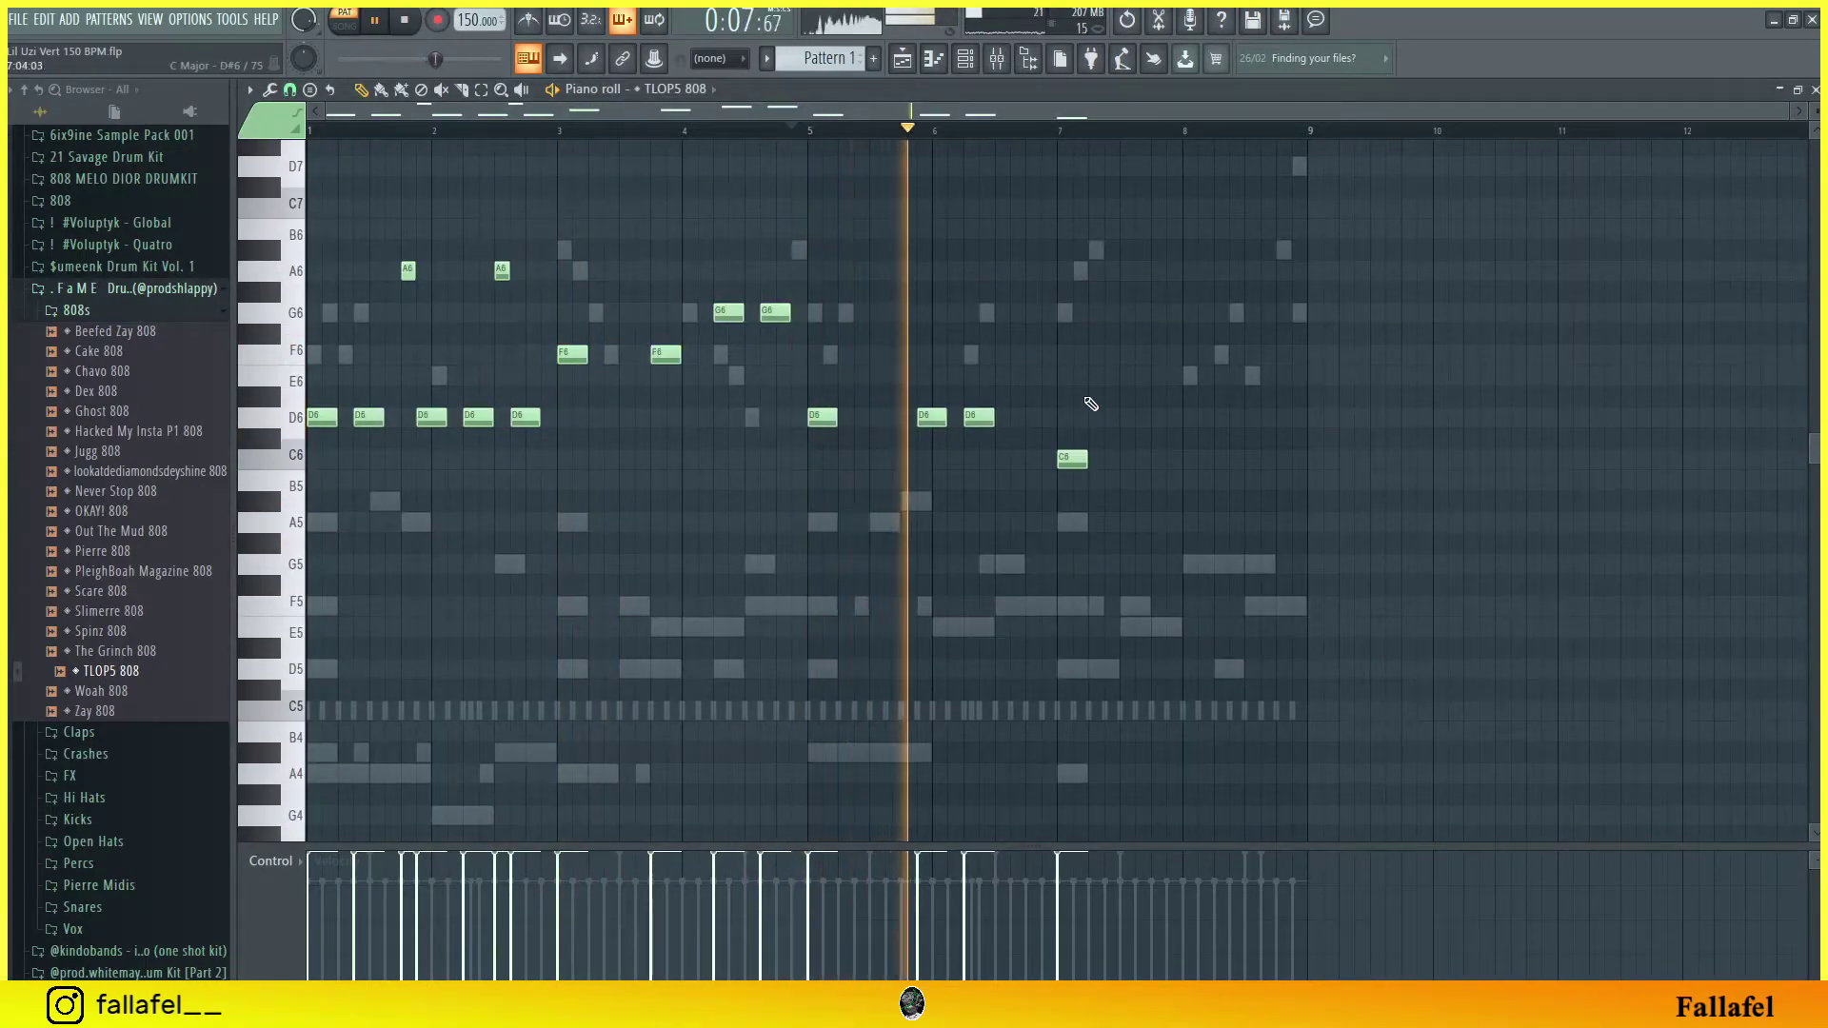
left_click(1178, 461)
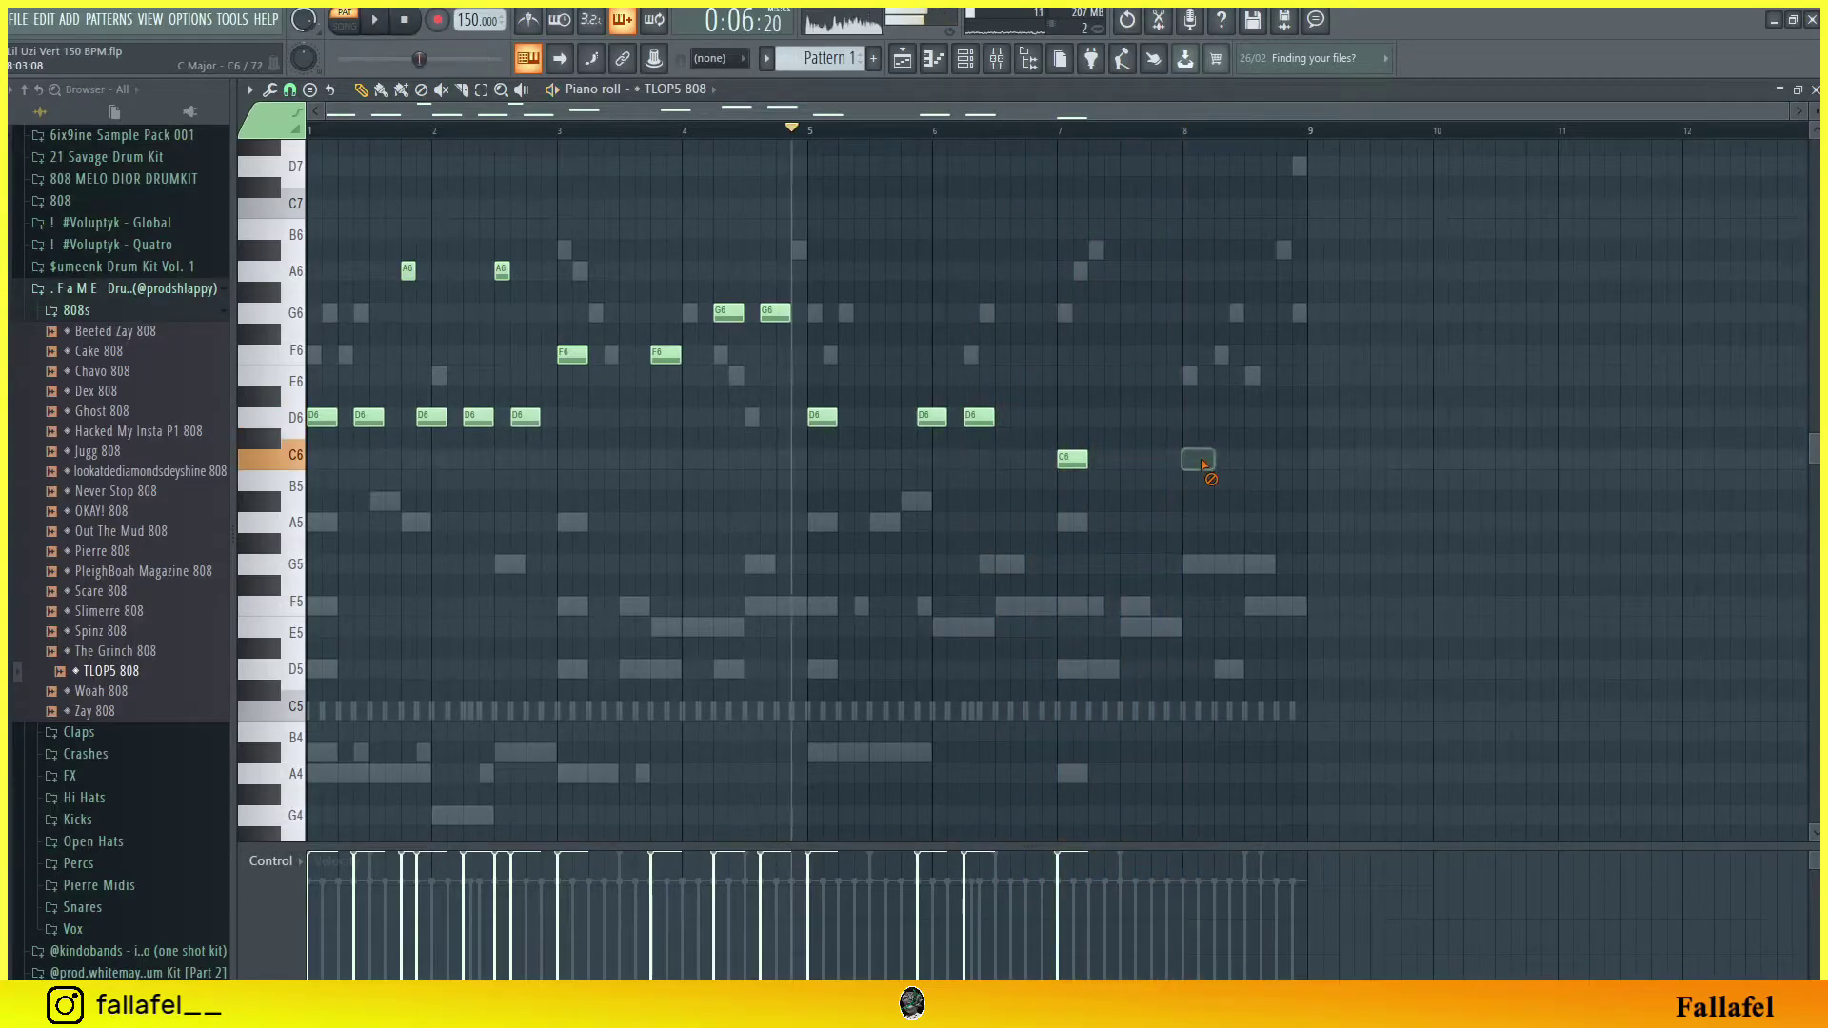
left_click(995, 133)
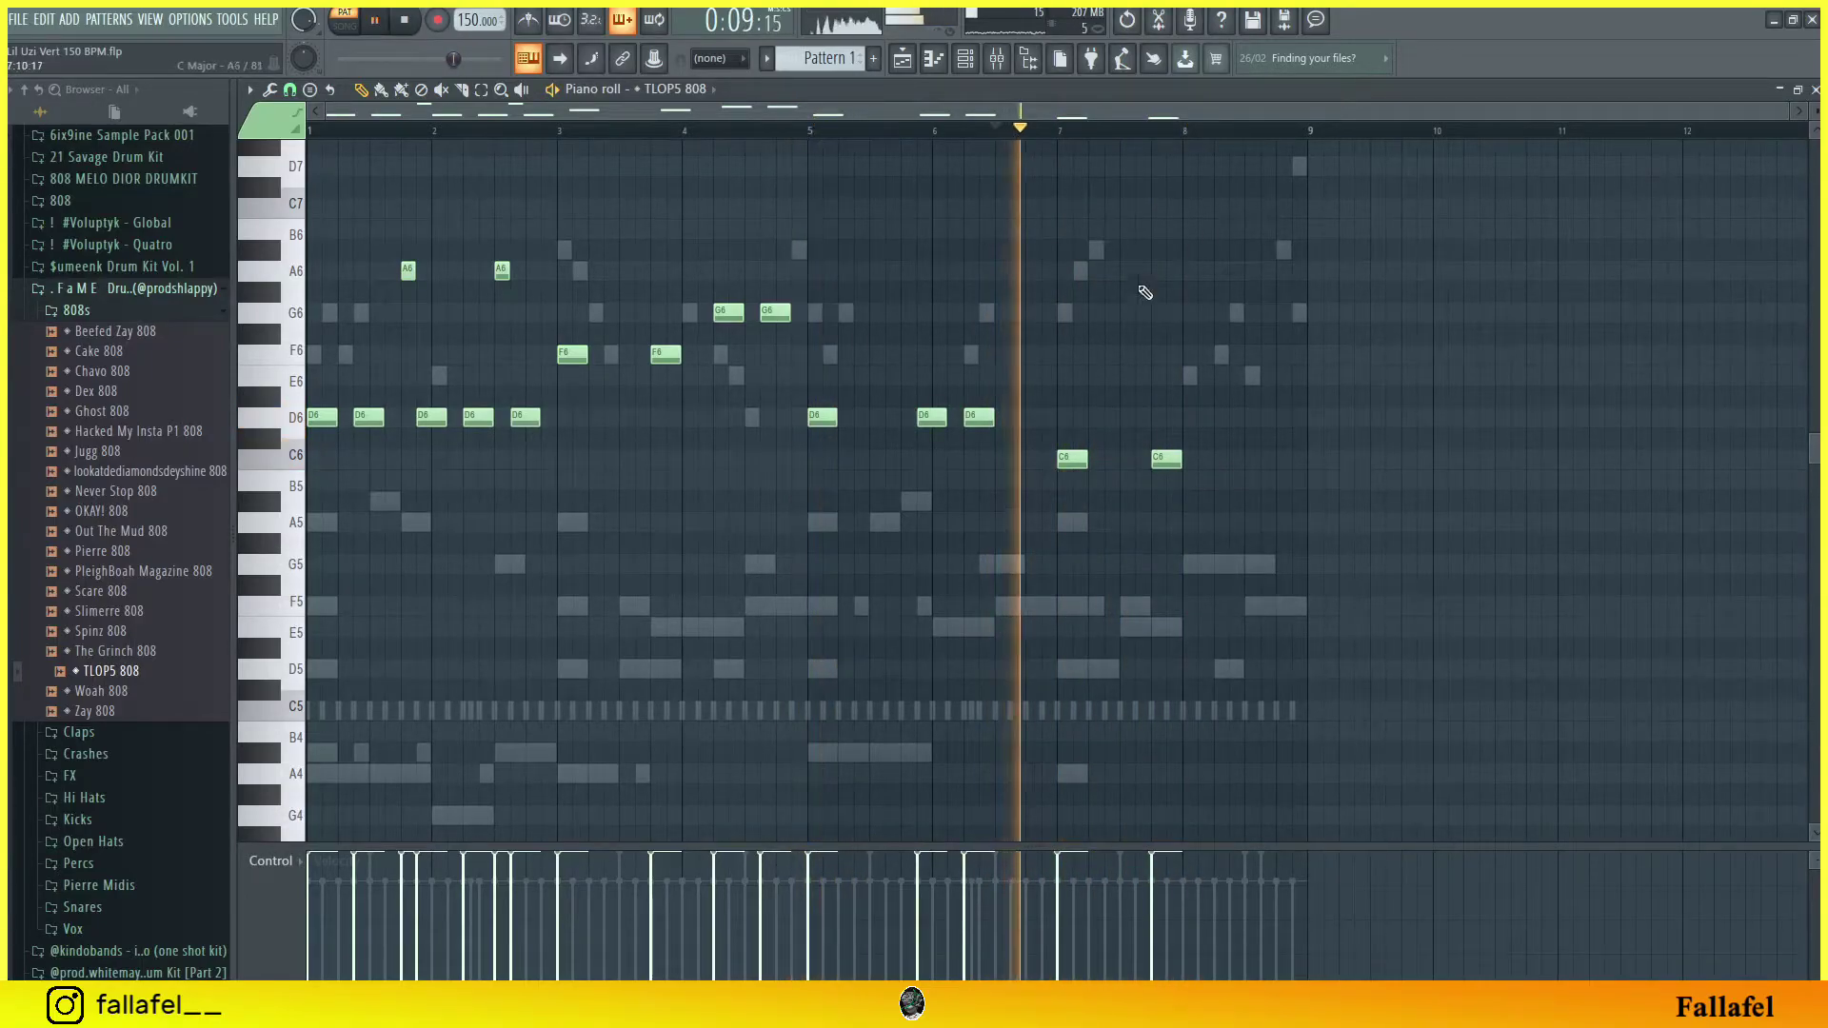
left_click(1228, 463)
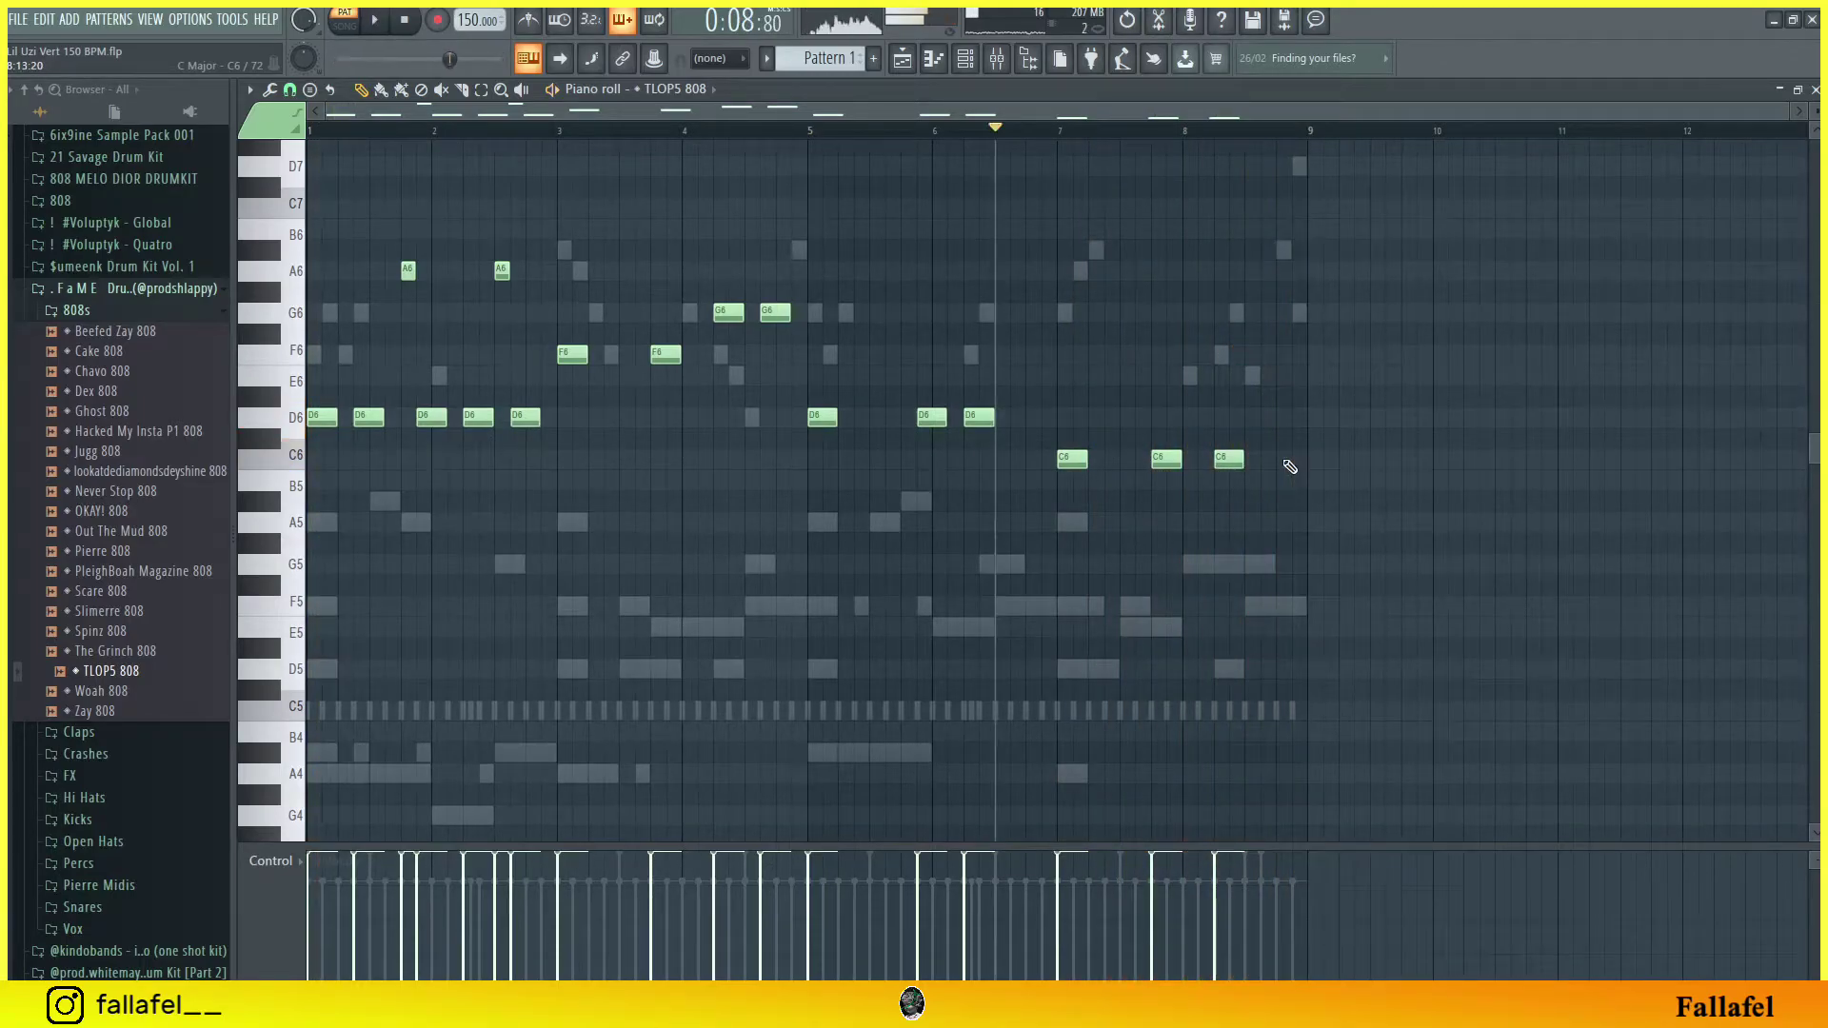
key("ctrl+Down")
Step: Finish bar 8 of the 808 line with a closing D5 note and short high accents on F6 and G6
key("space")
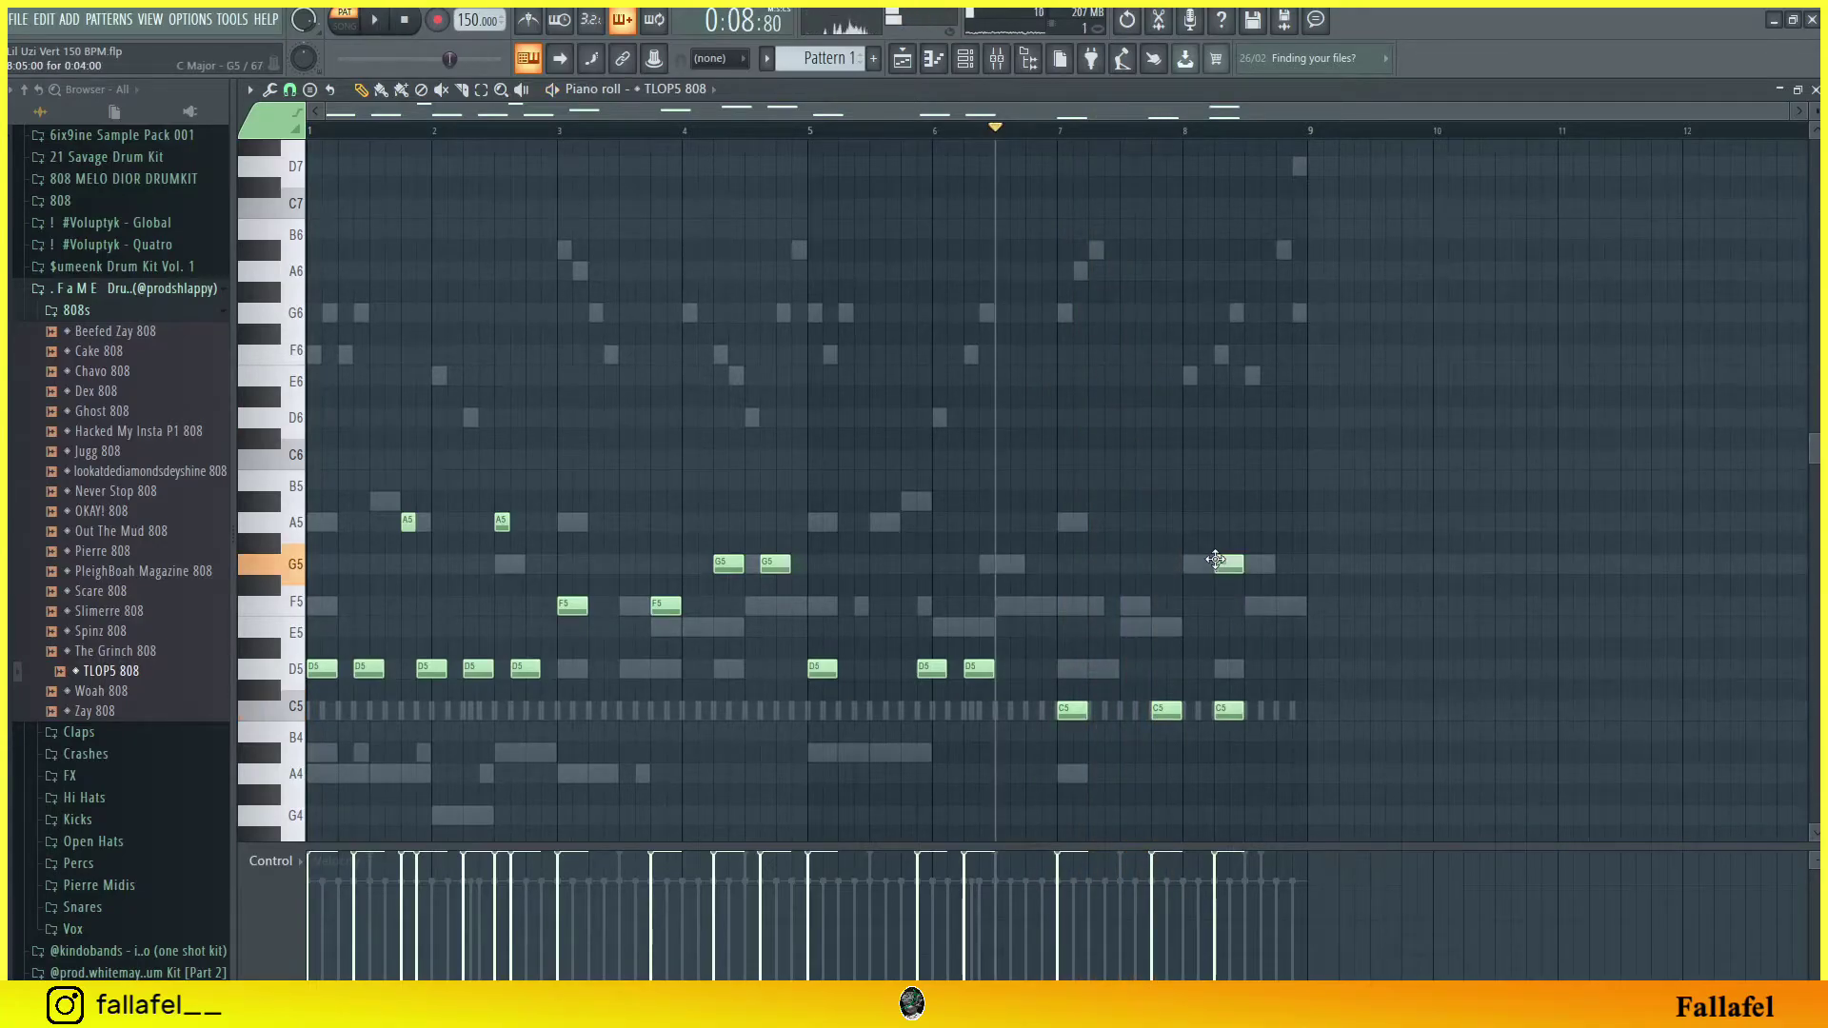
key("space")
left_click_drag(1241, 355, 1206, 356)
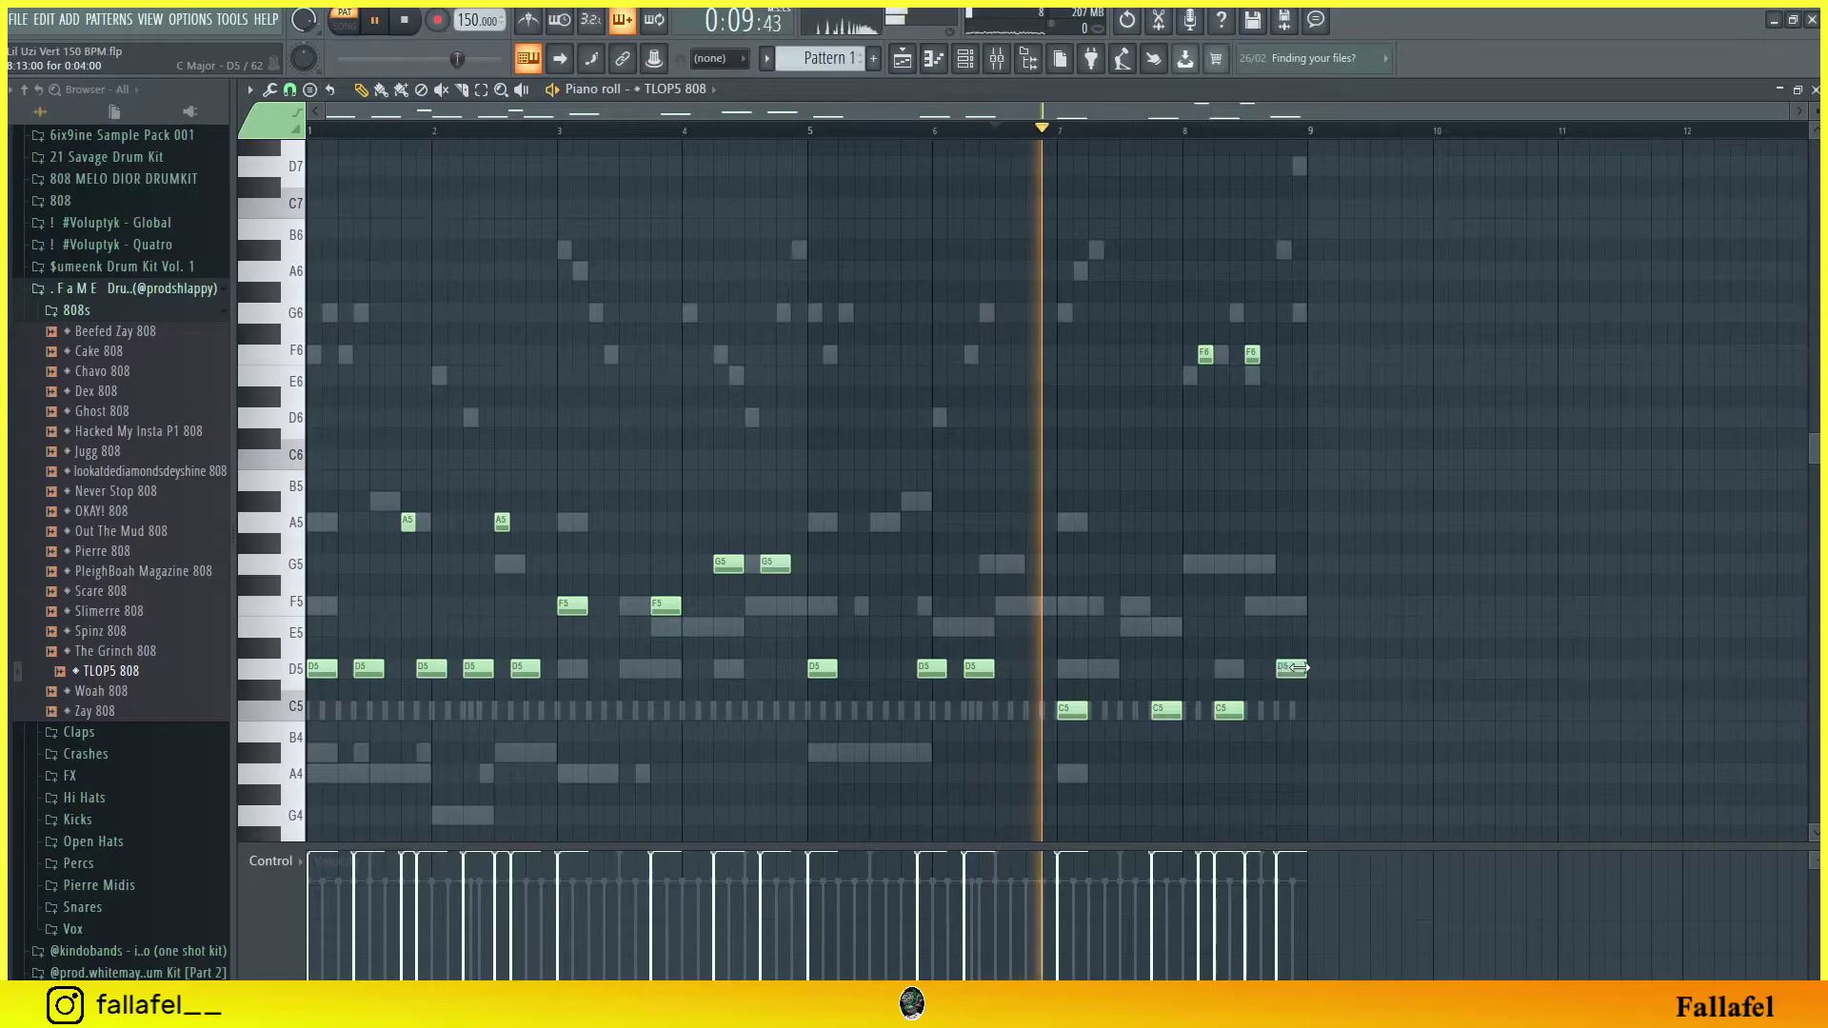
left_click_drag(1250, 354, 1267, 355)
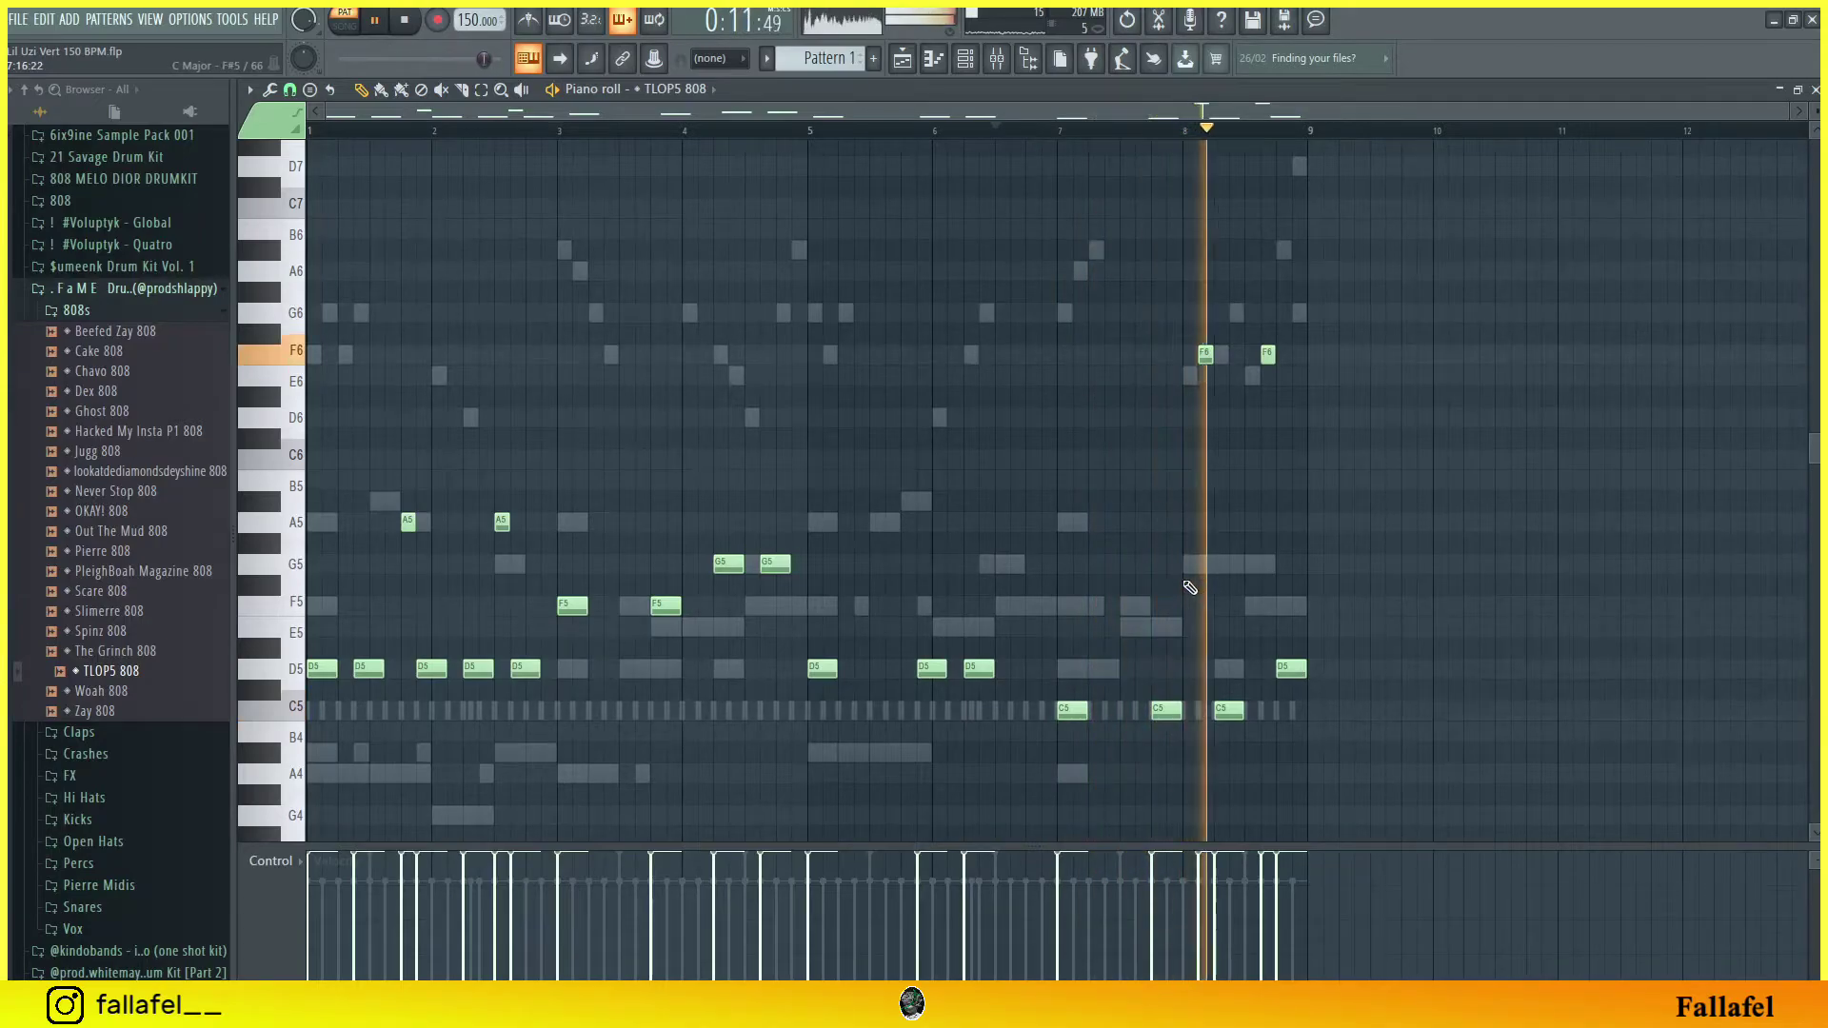
left_click_drag(1267, 354, 1267, 309)
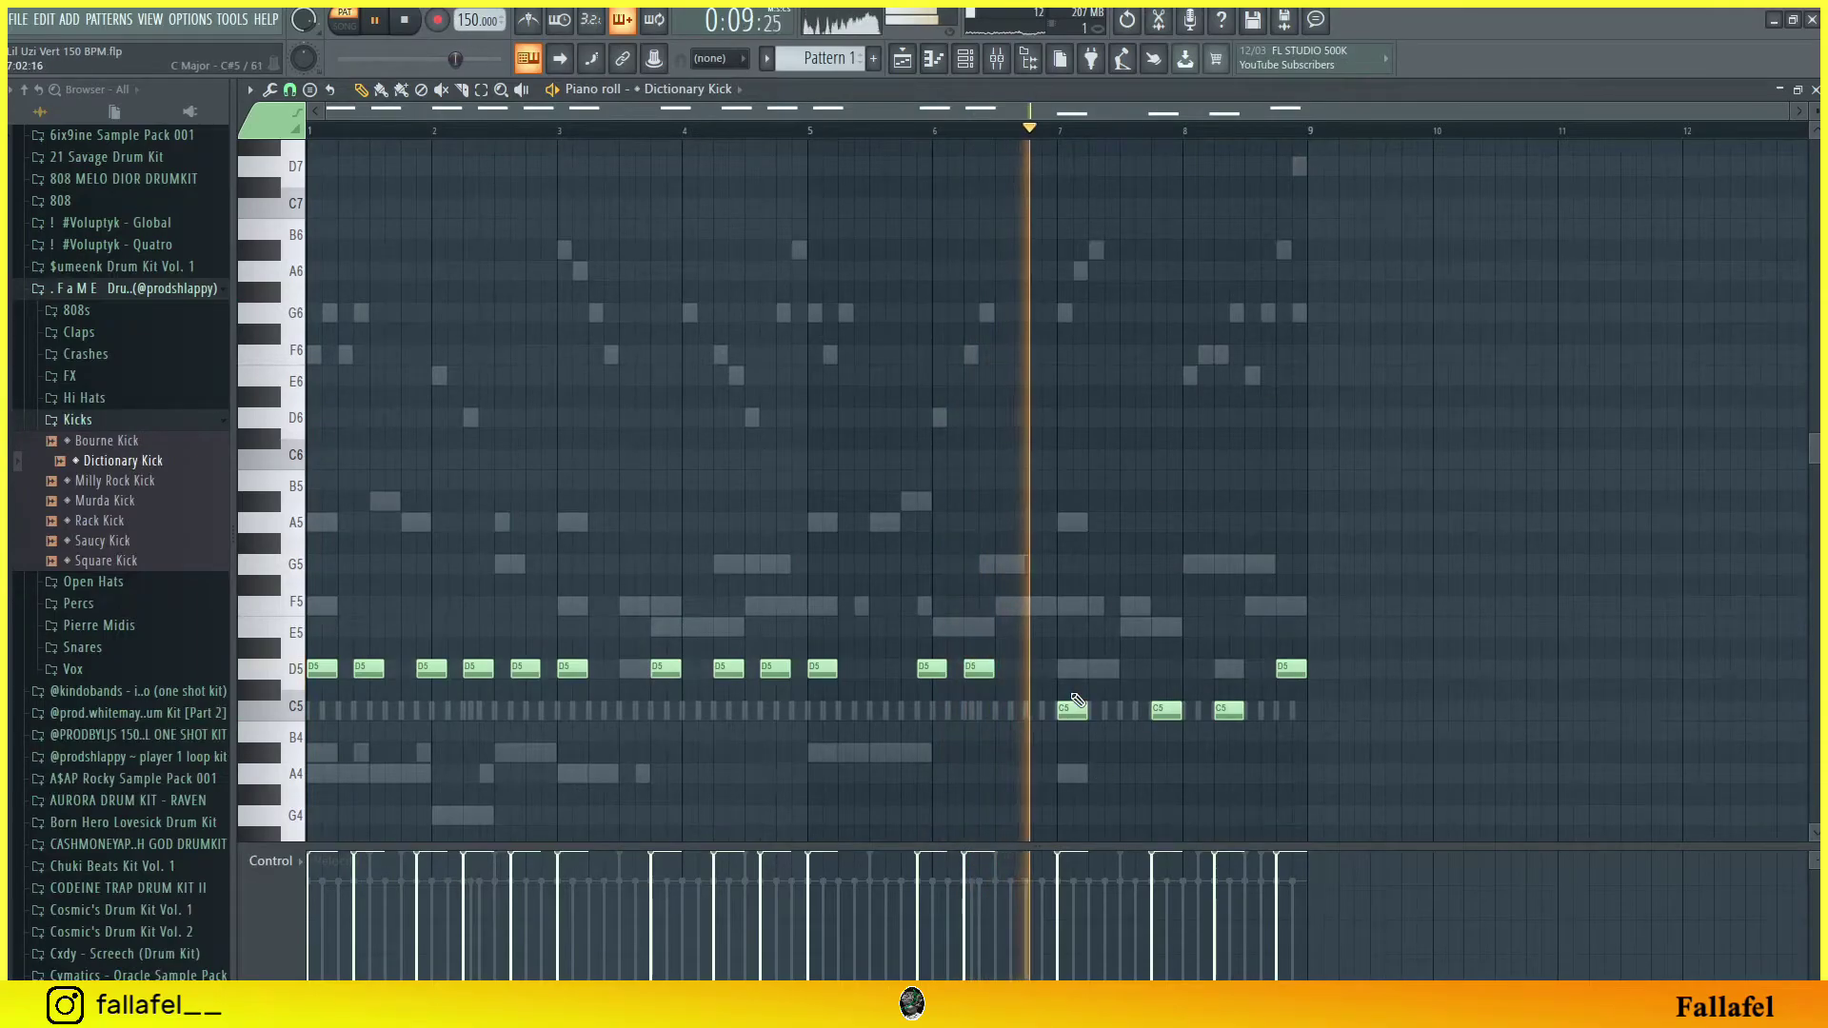
Step: Raise the C5 notes of the Dictionary Kick in bars 7 and 8 to D5
key("space")
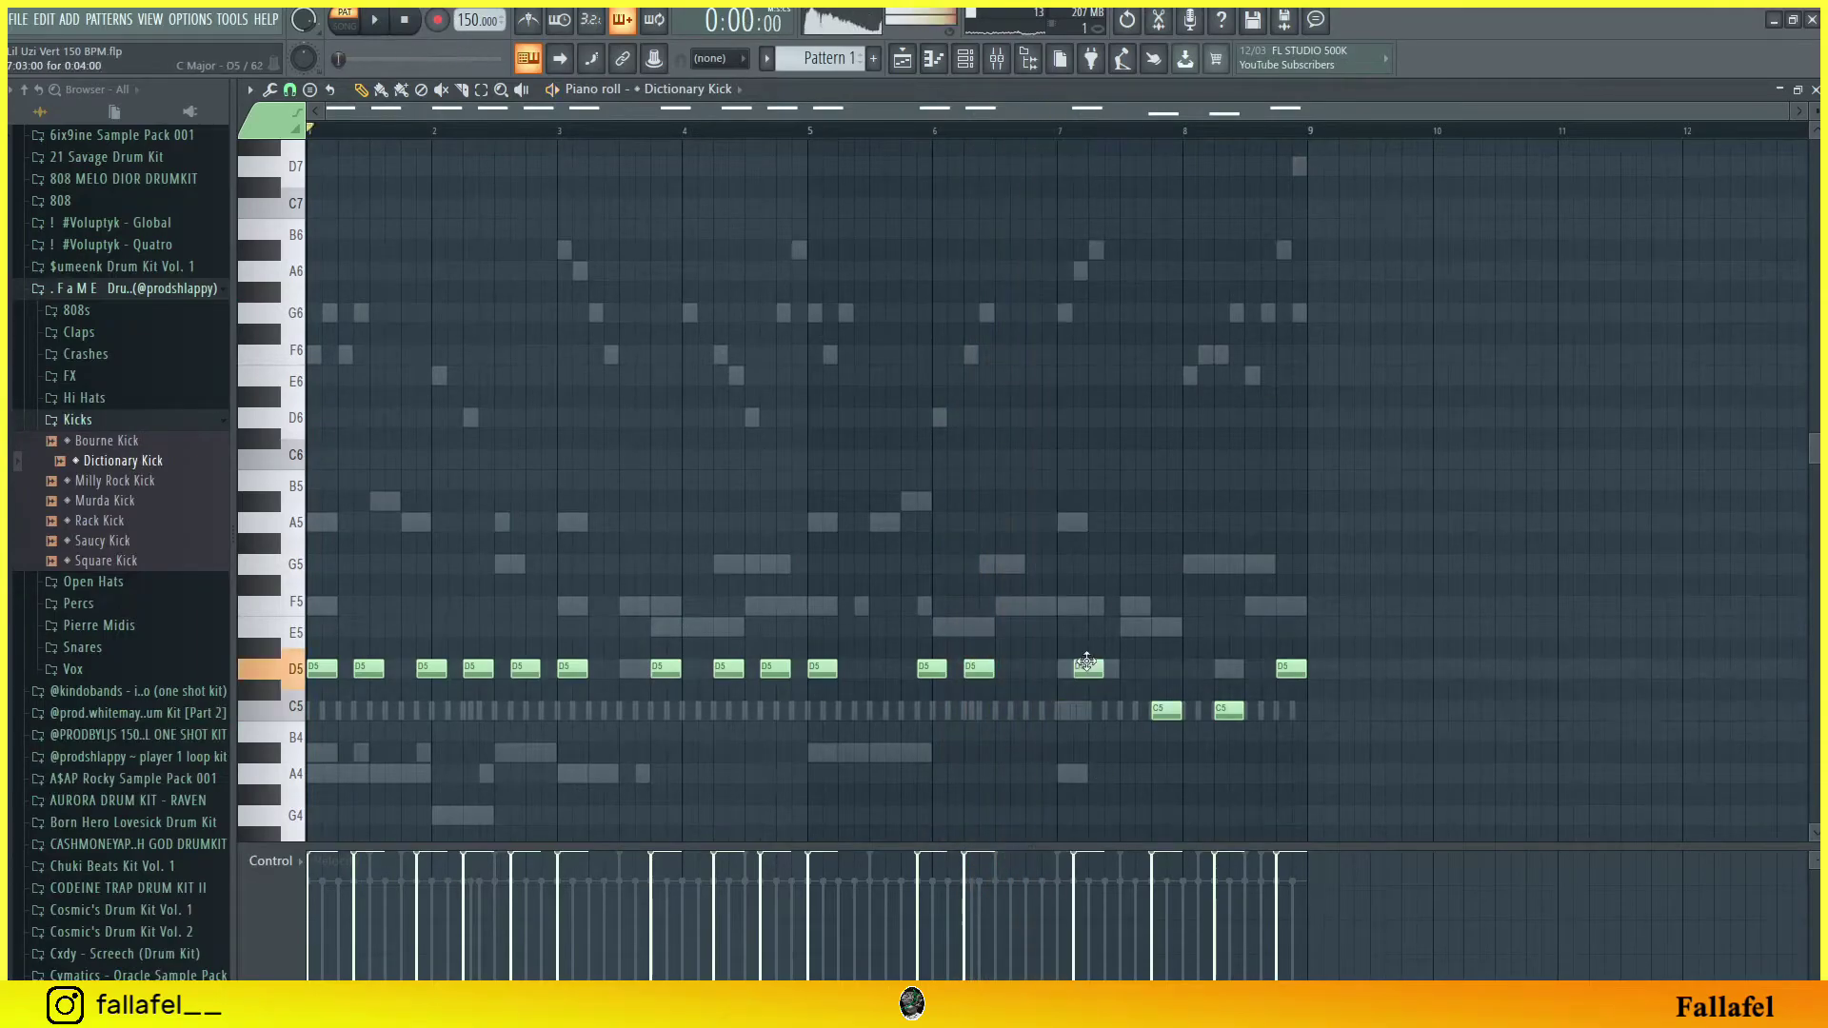
left_click_drag(1167, 708, 1230, 682)
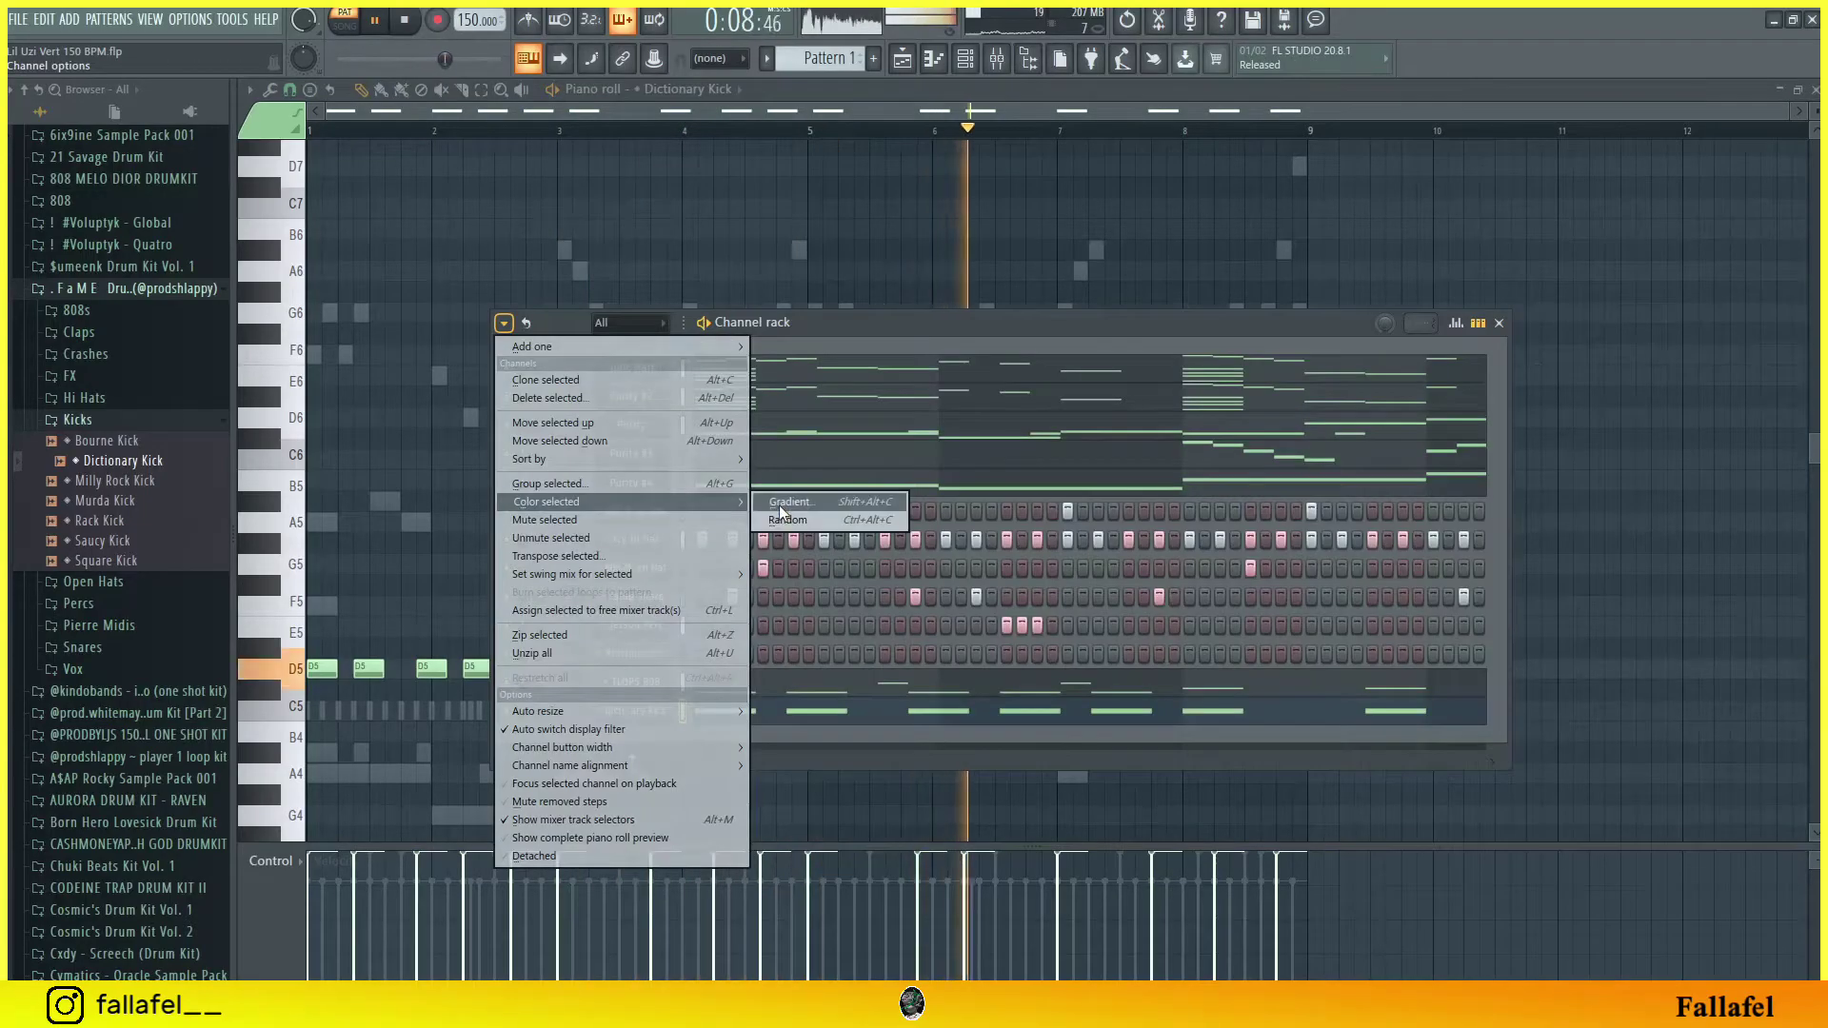
Step: Color the selected channels with a purple-to-pink gradient and route them to mixer tracks starting from Insert 1
left_click(779, 508)
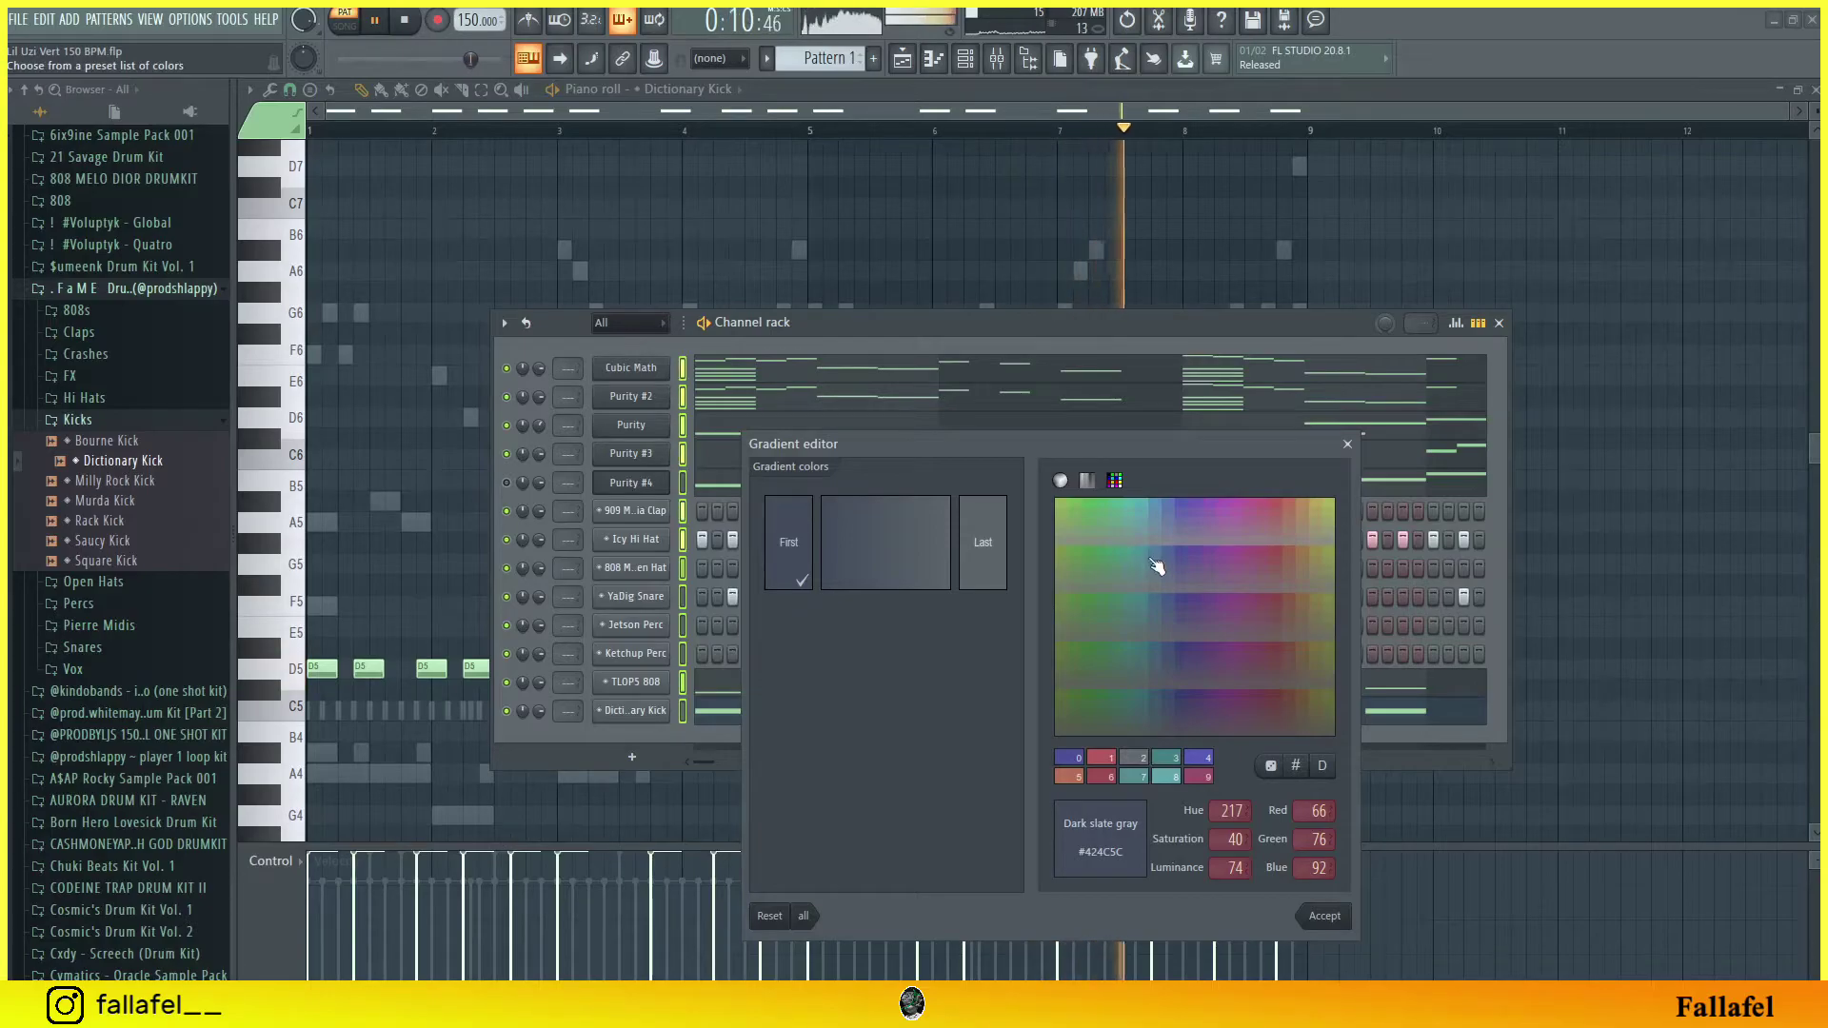
left_click(1264, 523)
left_click(1323, 915)
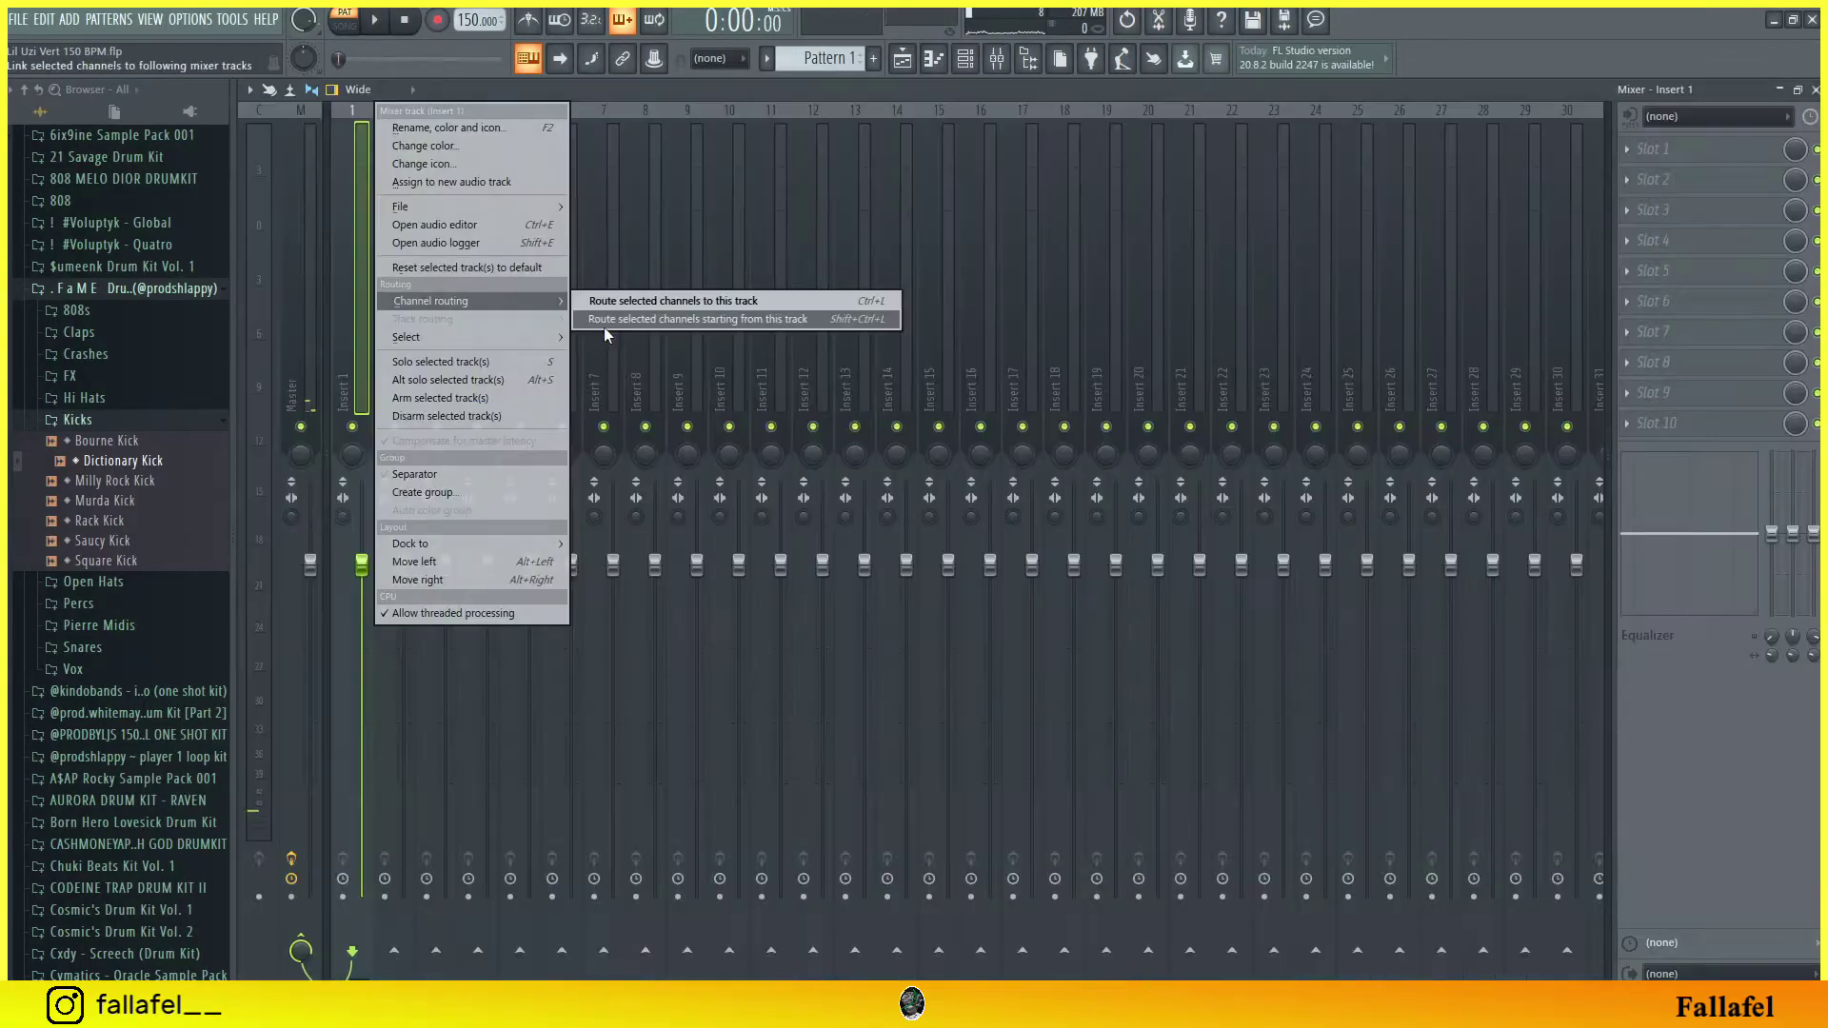
left_click(609, 303)
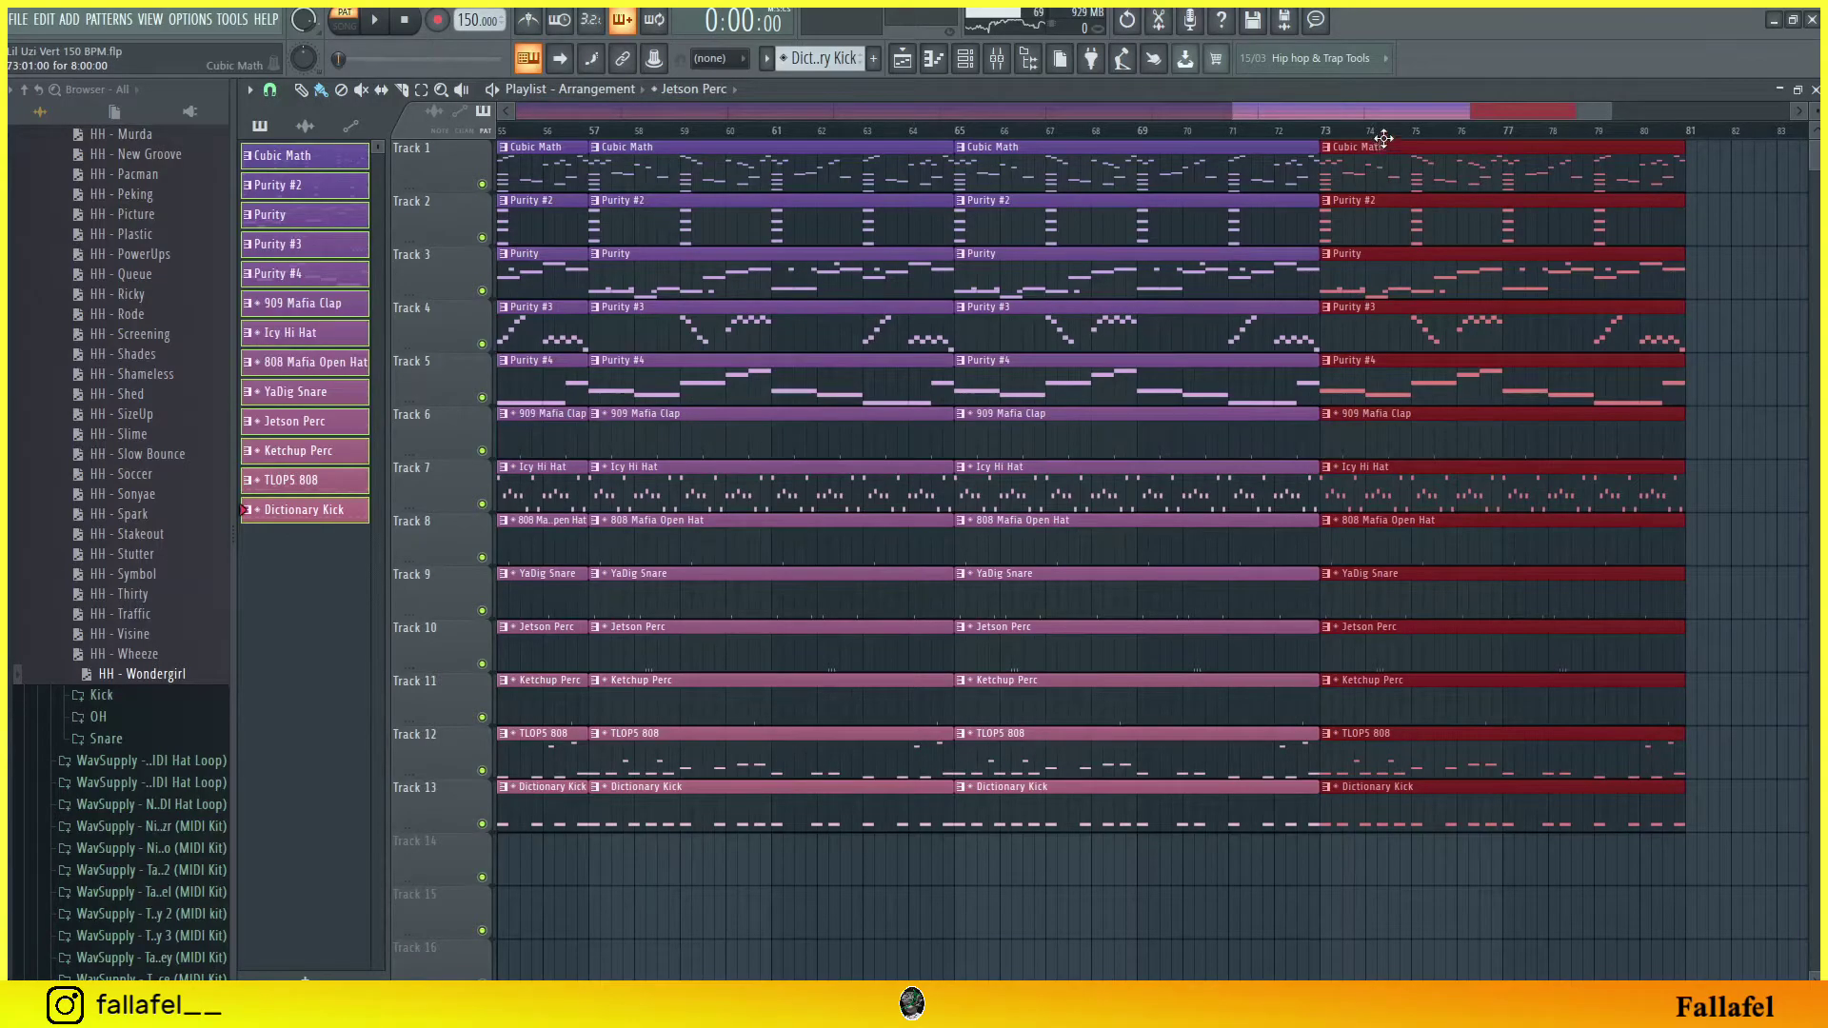
Step: Delete the first clips, bars 1–8, on playlist tracks 5 to 13, from Purity #4 down to Dictionary Kick
left_click_drag(1371, 116, 655, 114)
left_click_drag(899, 118, 1680, 116)
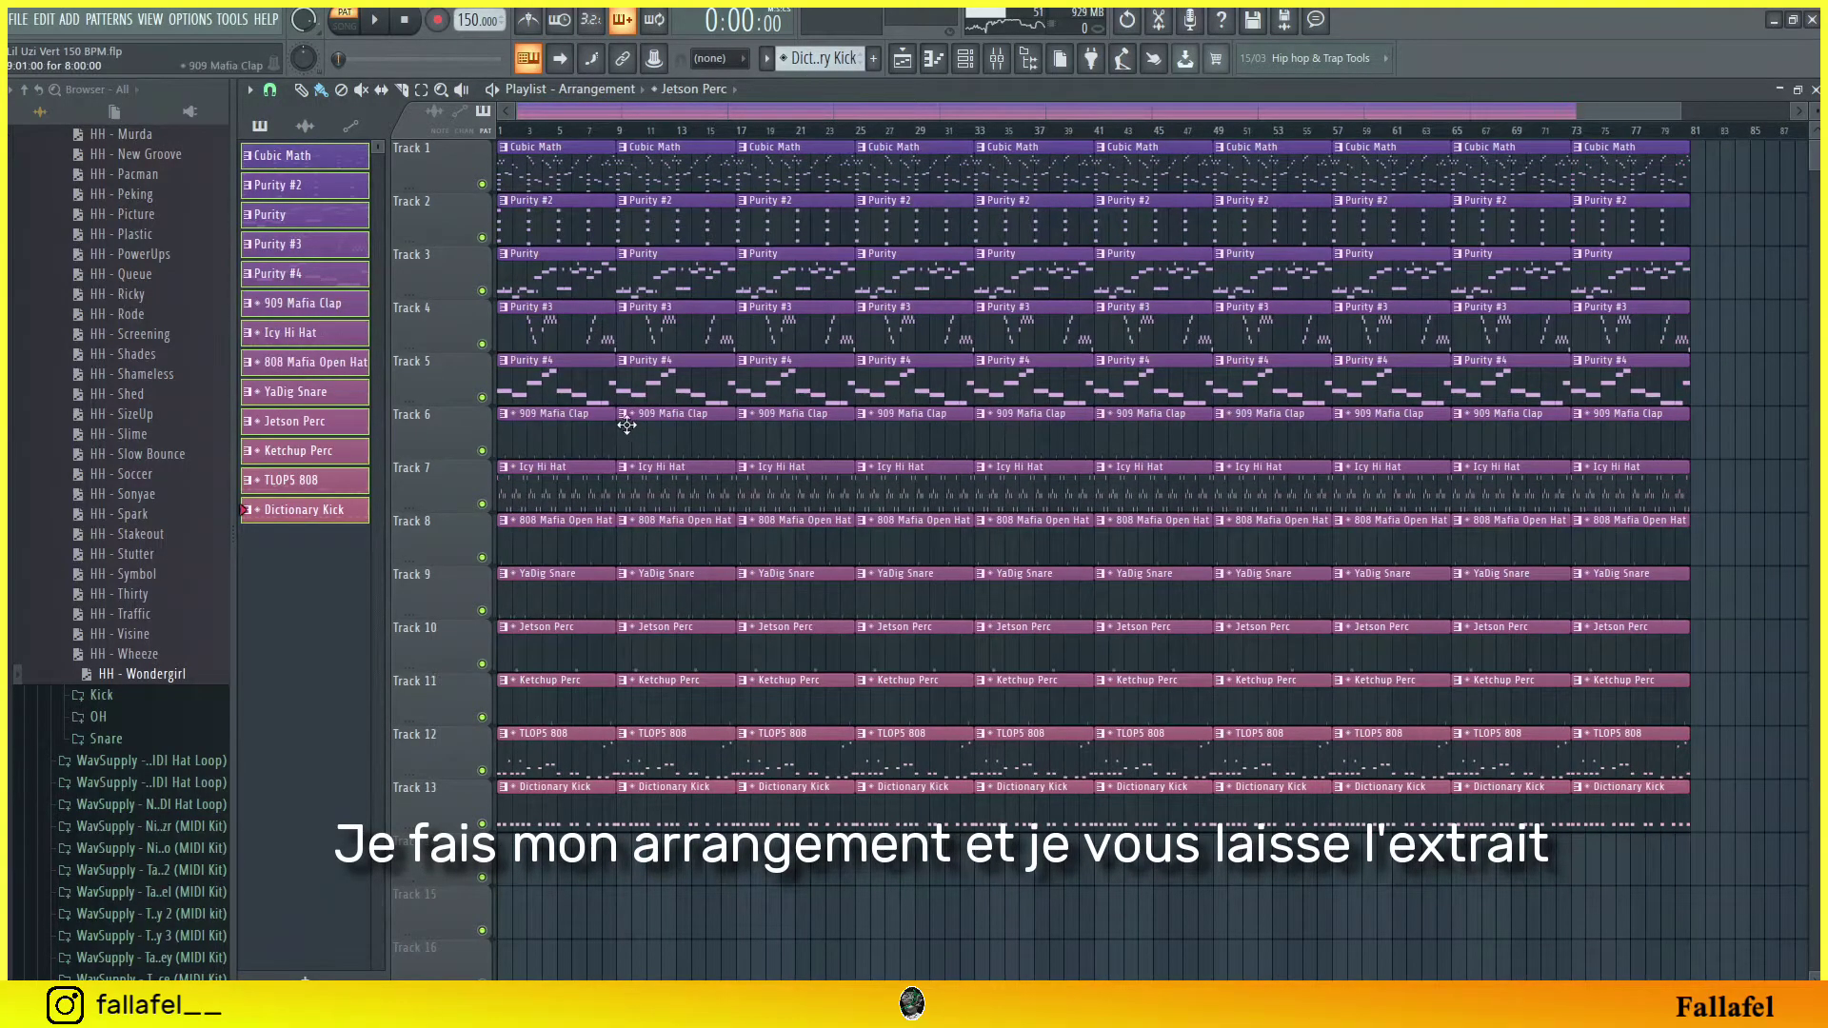
left_click_drag(546, 386, 548, 785)
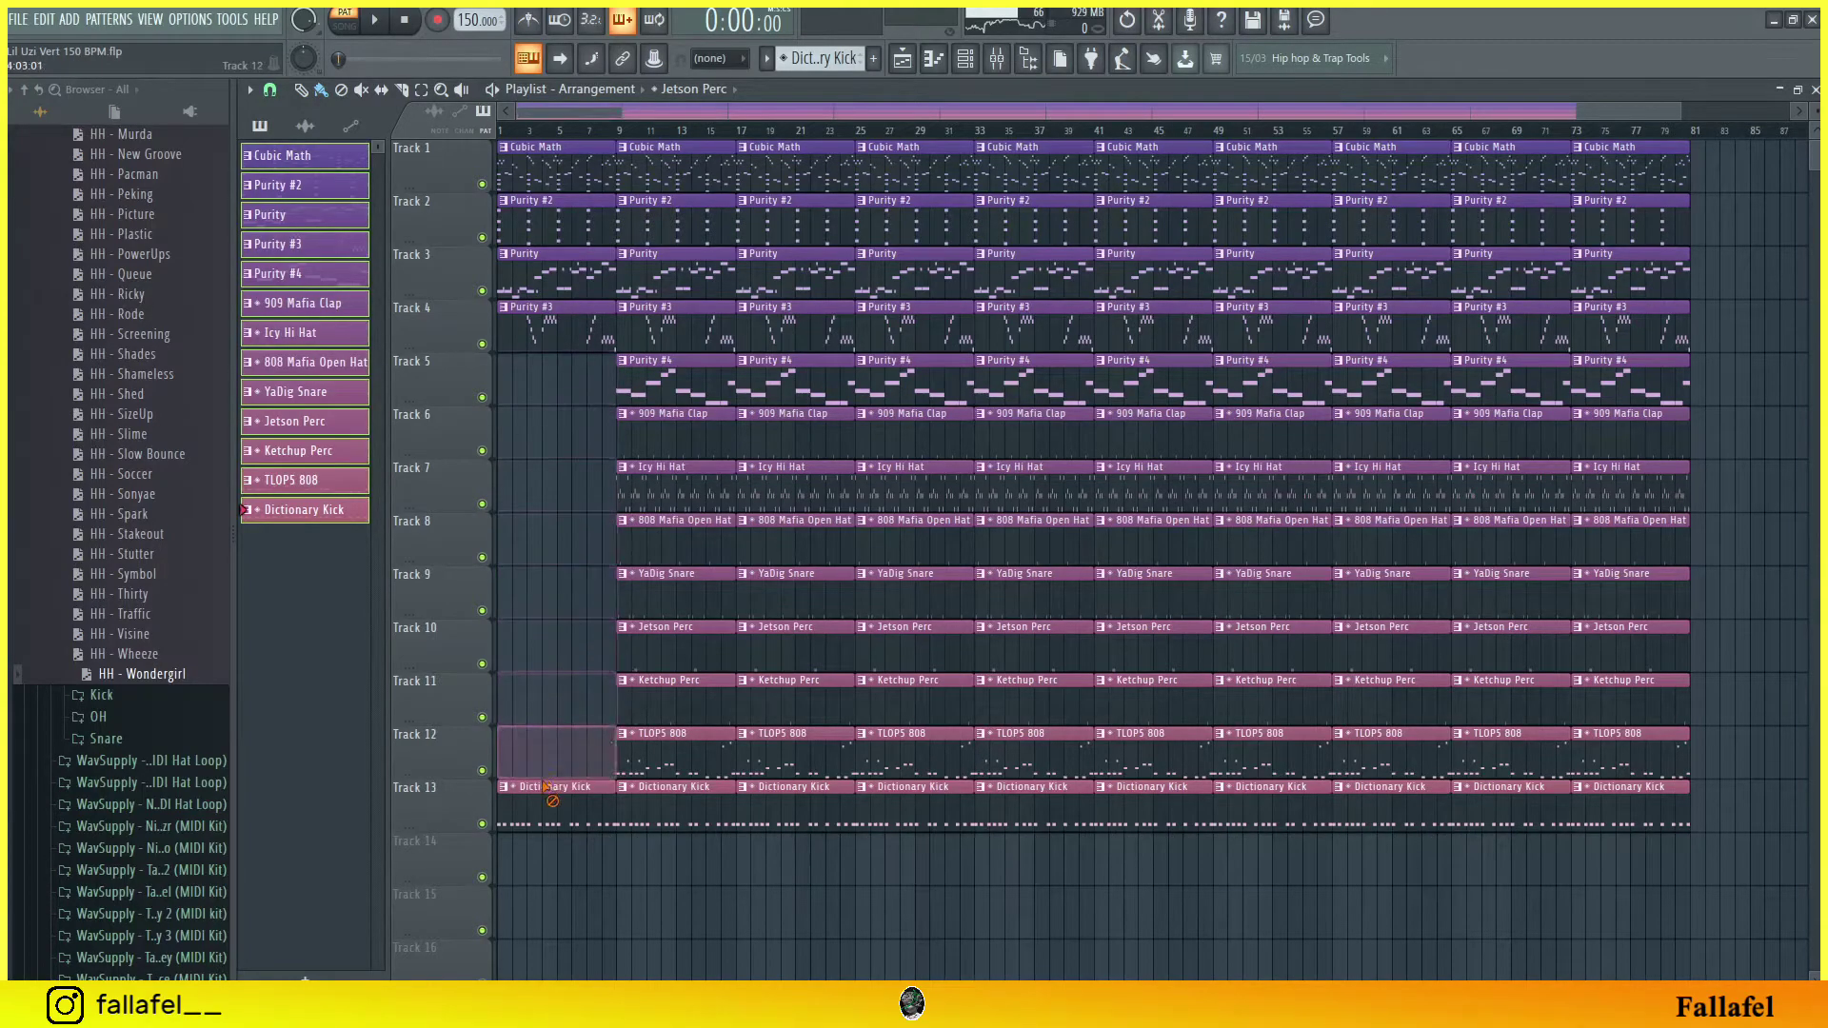